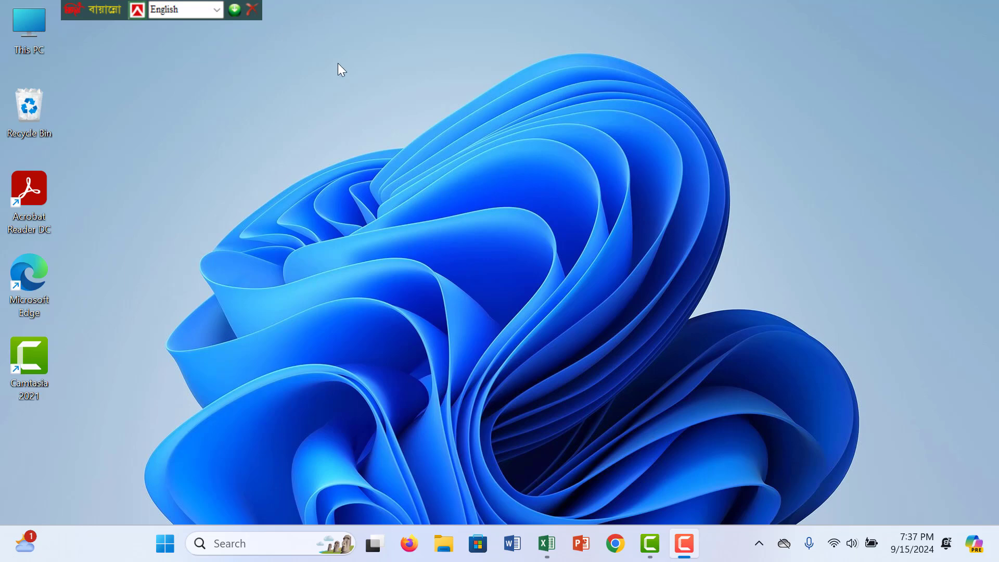
- Bring up the Book1 workbook and review the company's account balances, adjustment notes and adjusting entries heading
{"action": "mouse_move", "coordinate": [547, 543]}
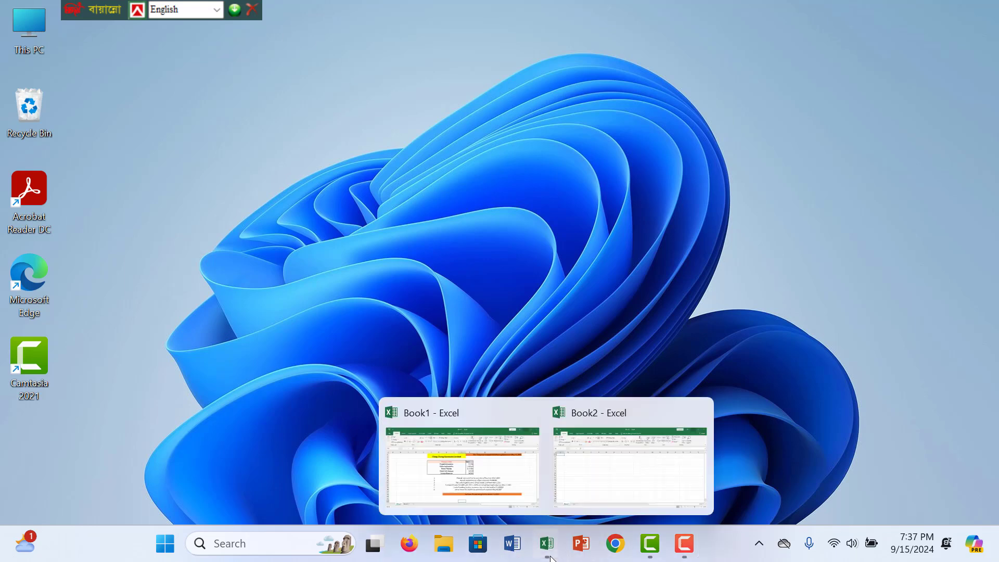
{"action": "left_click", "coordinate": [527, 488]}
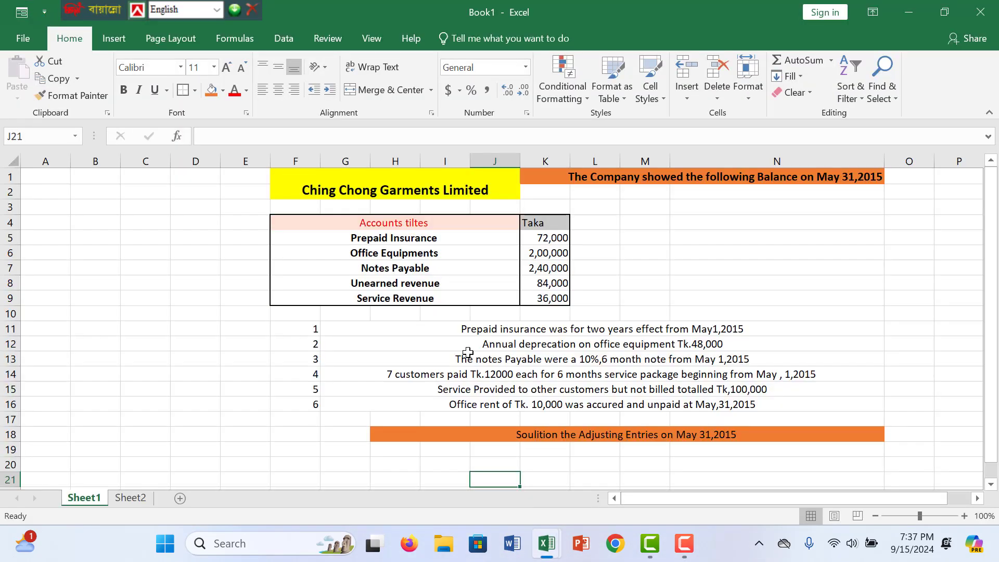
{"action": "left_click", "coordinate": [474, 370]}
{"action": "left_click", "coordinate": [200, 328]}
{"action": "left_click", "coordinate": [192, 194]}
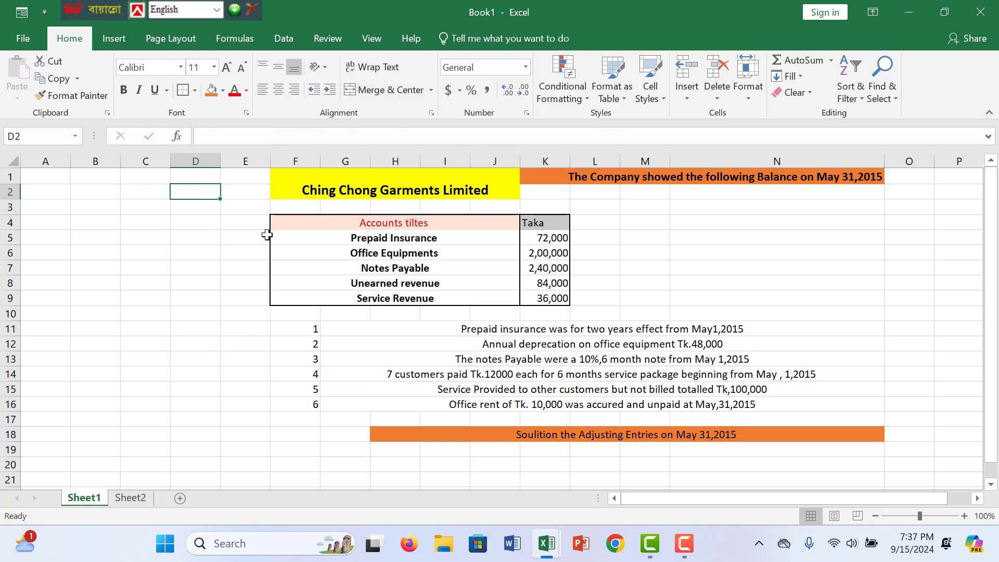
{"action": "left_click", "coordinate": [138, 68]}
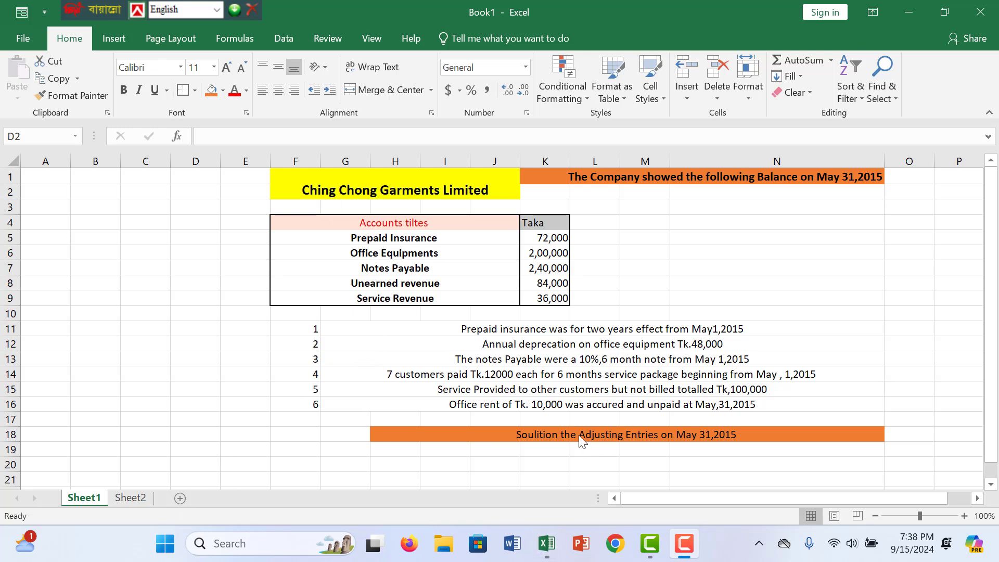
{"action": "left_click", "coordinate": [561, 448]}
{"action": "left_click", "coordinate": [554, 436]}
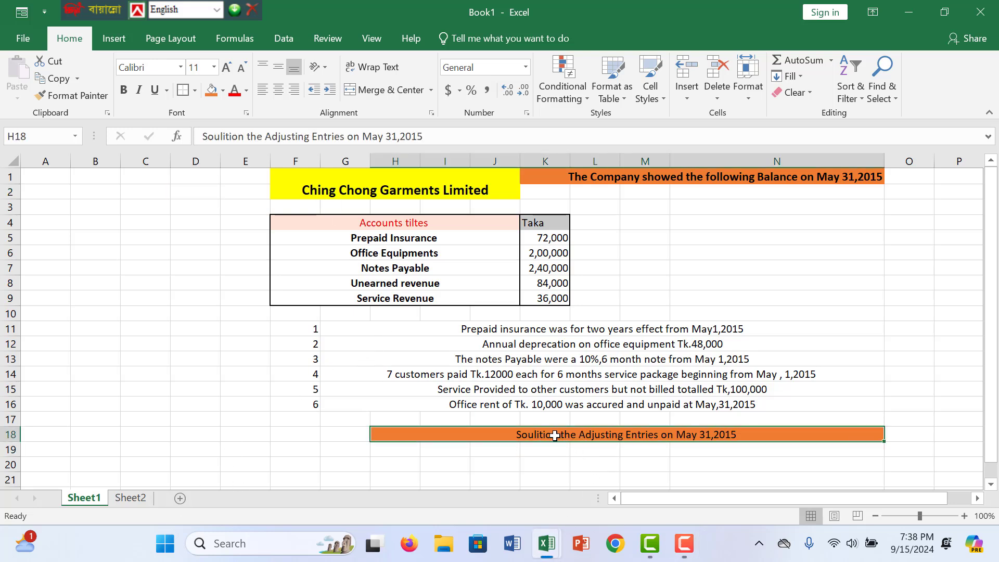
{"action": "left_click", "coordinate": [185, 235]}
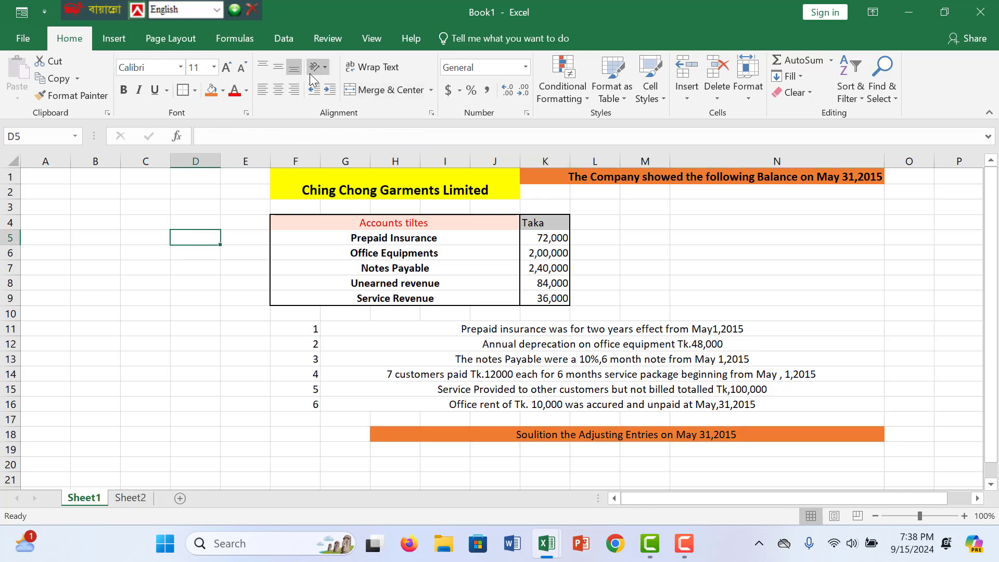
- Hide the gridlines on Sheet1 of Book1 and check the cleaned-up problem sheet
{"action": "left_click", "coordinate": [369, 41]}
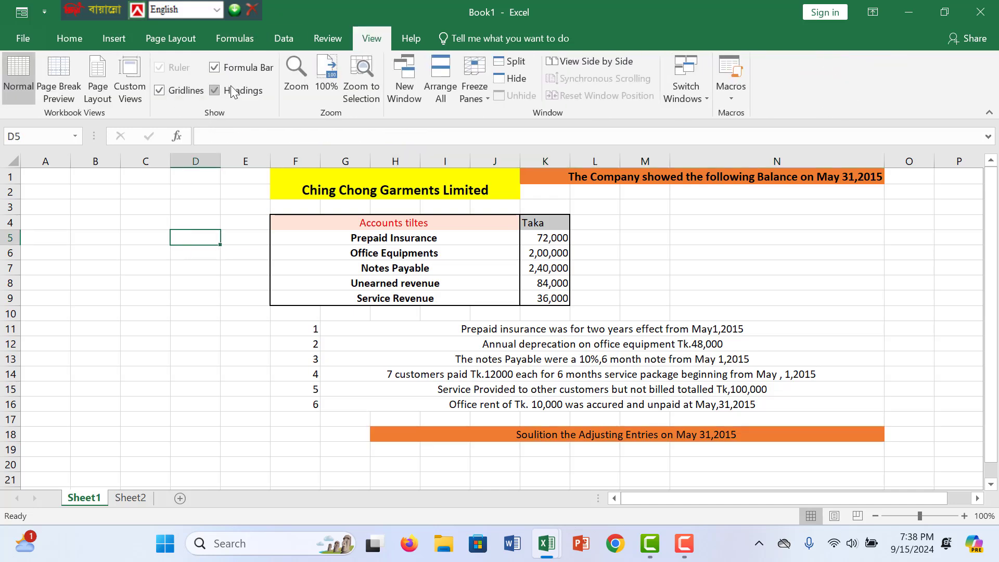
{"action": "left_click", "coordinate": [159, 90]}
{"action": "left_click", "coordinate": [638, 277]}
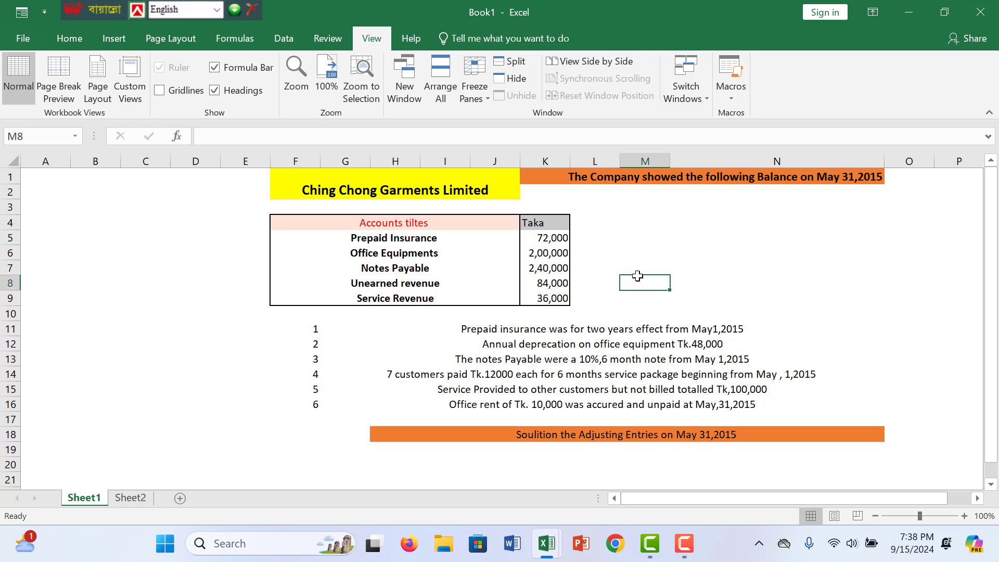
{"action": "left_click", "coordinate": [734, 222]}
{"action": "left_click", "coordinate": [641, 188]}
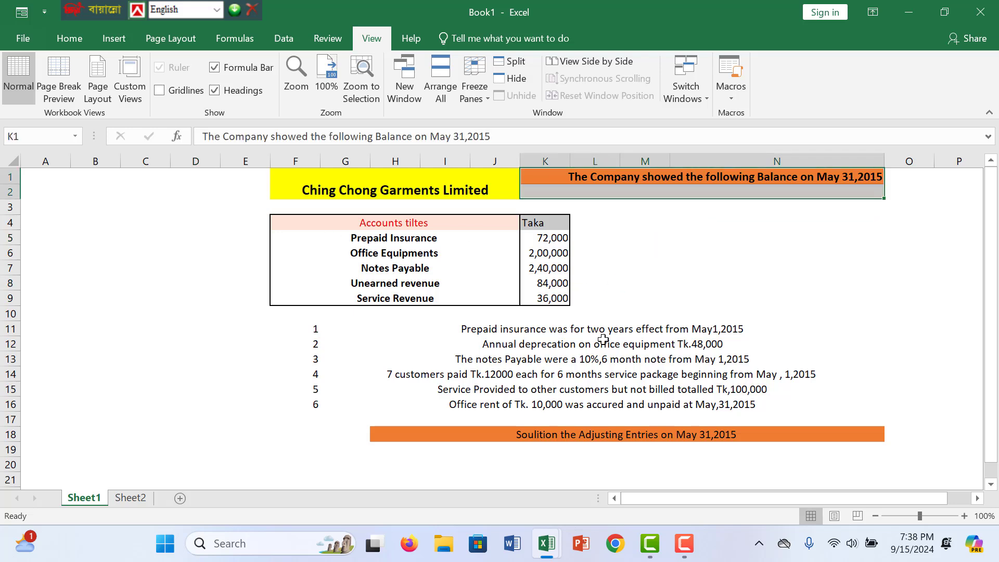
{"action": "left_click", "coordinate": [508, 388]}
{"action": "left_click", "coordinate": [240, 269]}
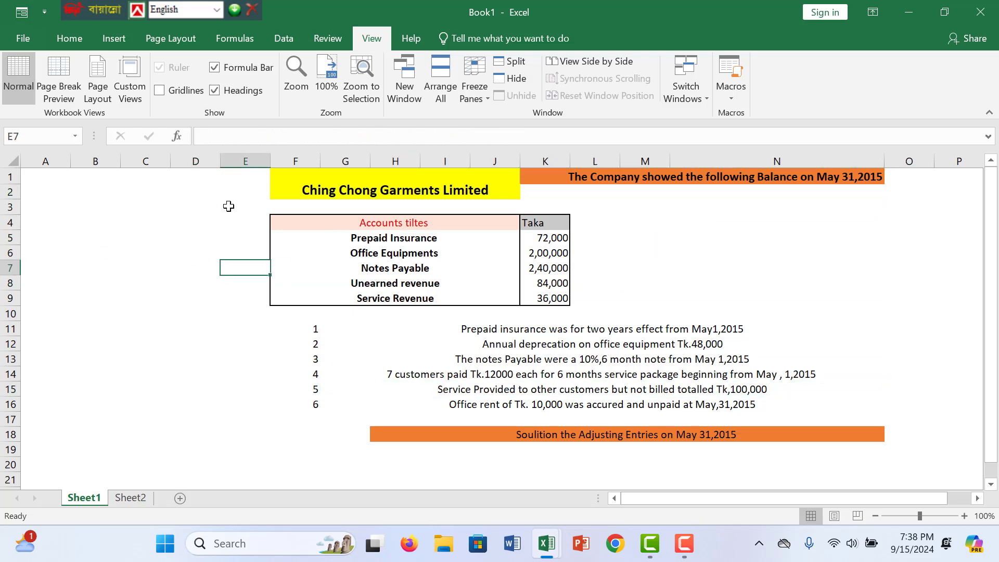
{"action": "left_click", "coordinate": [82, 221]}
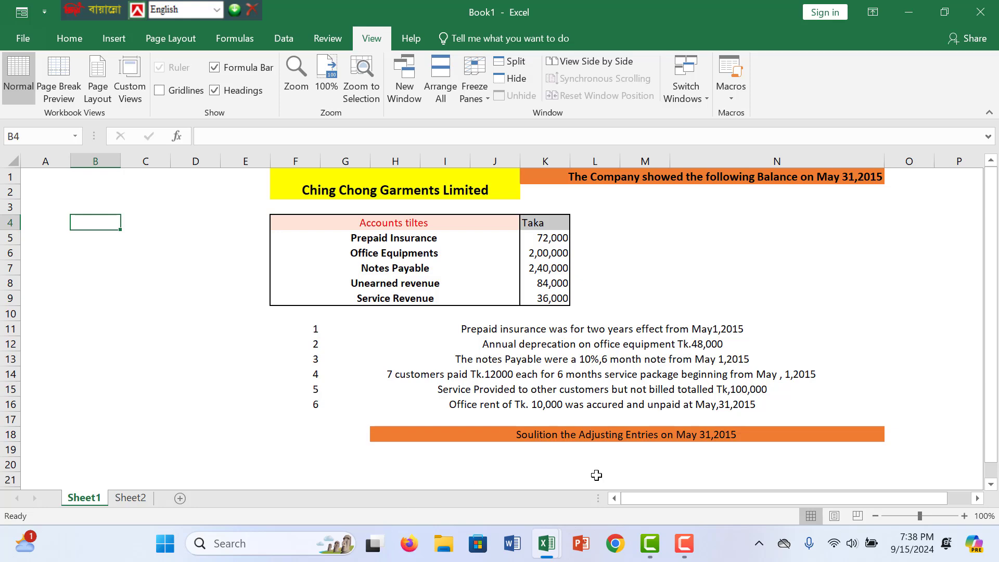
- Look at the empty Book2 workbook and return to Book1
{"action": "mouse_move", "coordinate": [548, 544]}
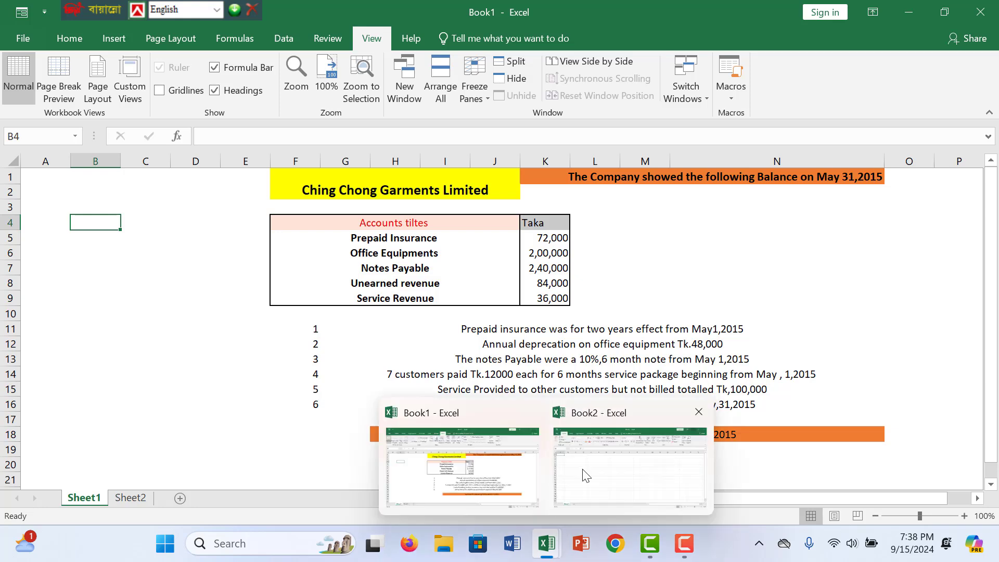
{"action": "left_click", "coordinate": [609, 466]}
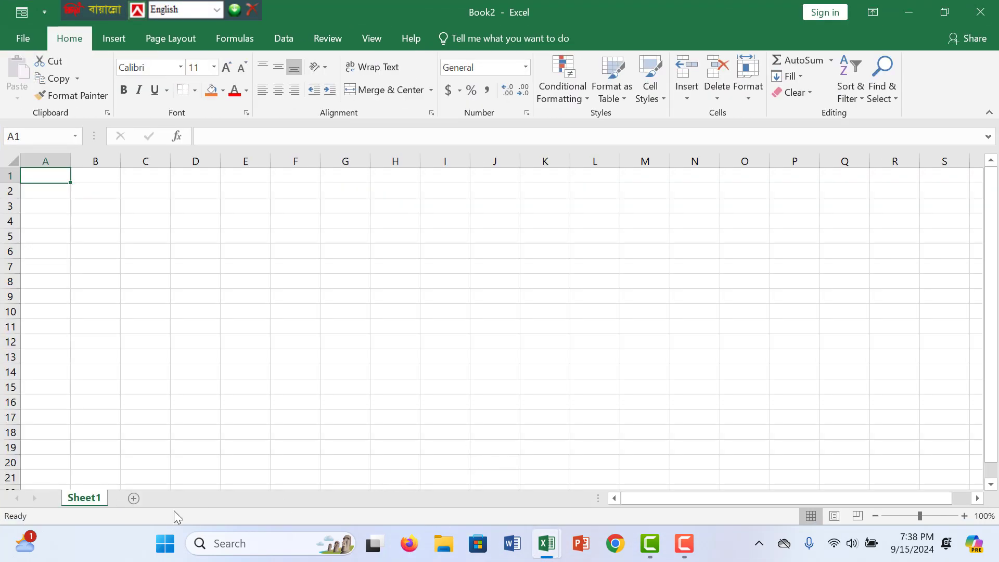
{"action": "key", "text": "F10"}
{"action": "mouse_move", "coordinate": [541, 552]}
{"action": "left_click", "coordinate": [494, 494]}
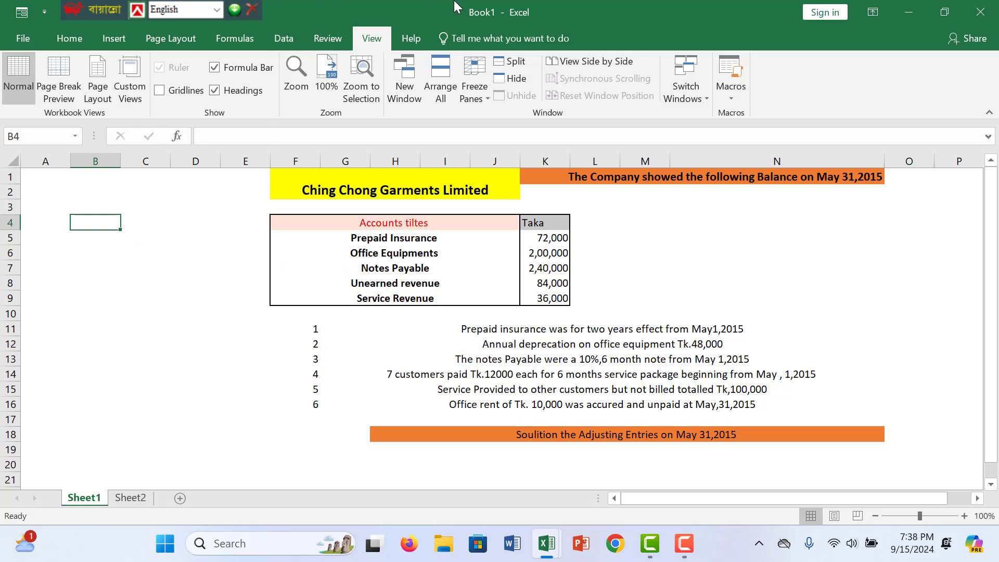
- Turn the Sheet1 gridlines on and off again, and hide the row and column headings
{"action": "left_click", "coordinate": [159, 90]}
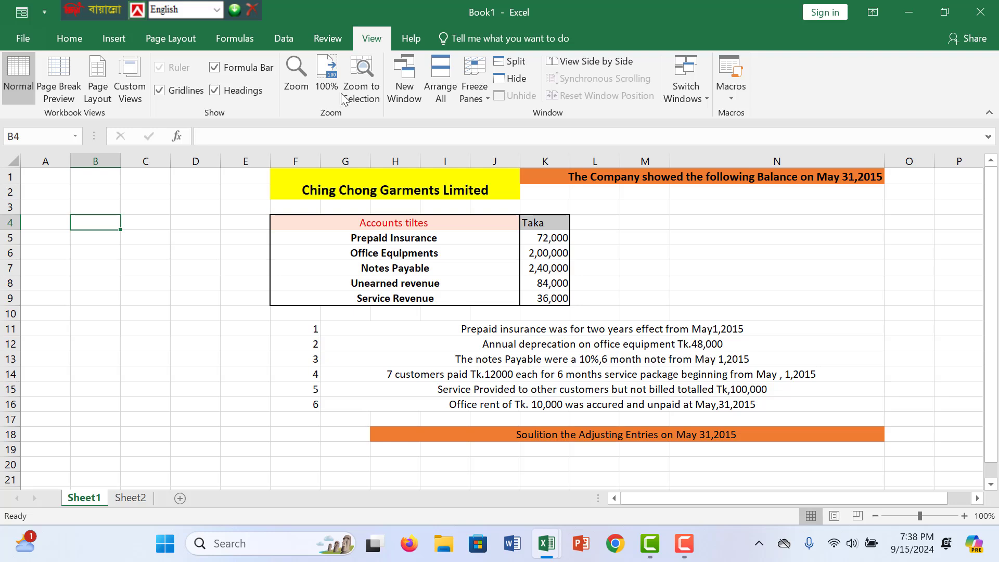
{"action": "left_click", "coordinate": [181, 93]}
{"action": "left_click", "coordinate": [215, 92]}
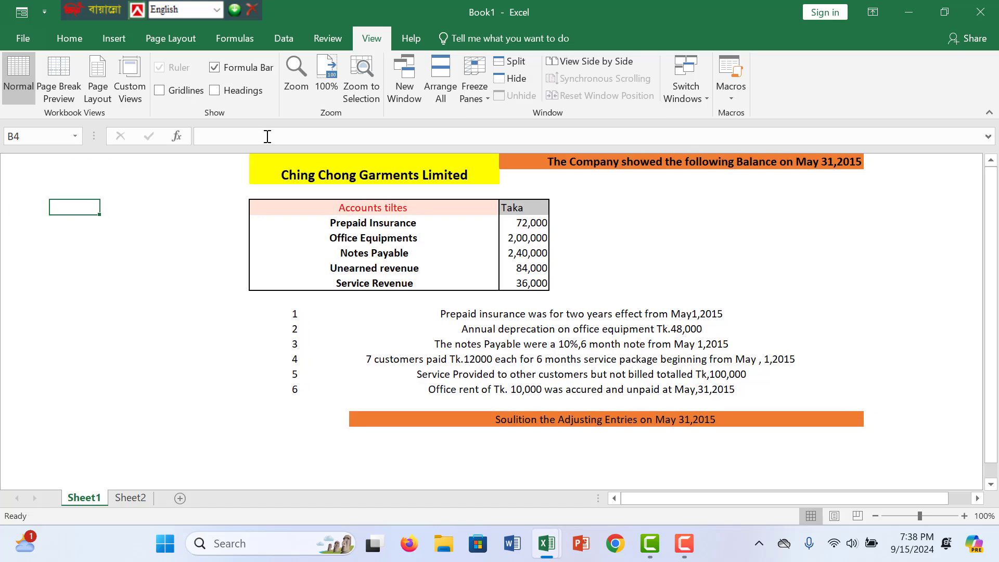
{"action": "left_click", "coordinate": [312, 248]}
{"action": "scroll", "coordinate": [415, 215], "scroll_direction": "down", "scroll_amount": 1}
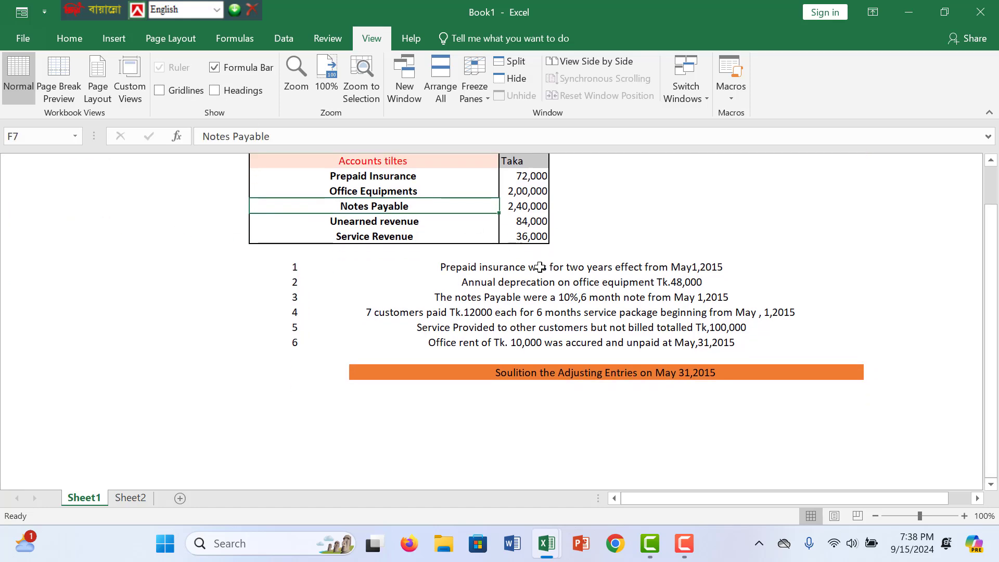
{"action": "scroll", "coordinate": [536, 268], "scroll_direction": "down", "scroll_amount": 1}
{"action": "scroll", "coordinate": [166, 266], "scroll_direction": "up", "scroll_amount": 2}
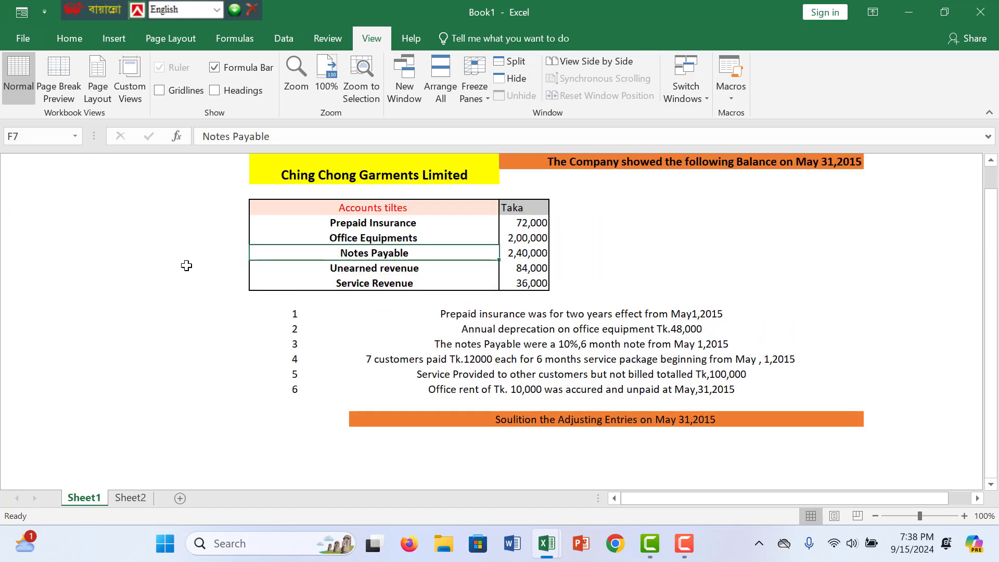
- Hide the formula bar and show it again
{"action": "left_click", "coordinate": [213, 67]}
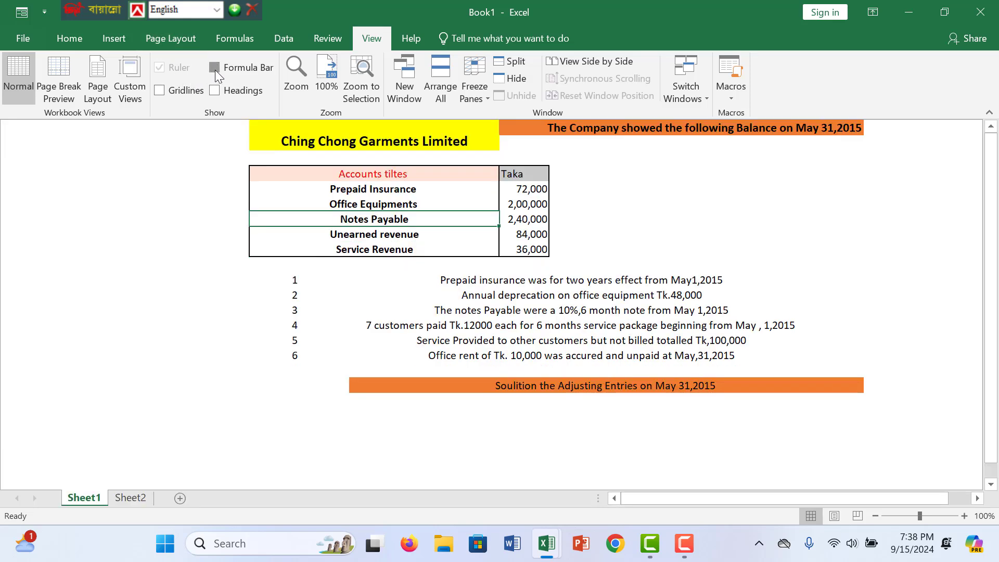
{"action": "left_click", "coordinate": [214, 68]}
{"action": "left_click", "coordinate": [219, 69]}
{"action": "left_click", "coordinate": [219, 70]}
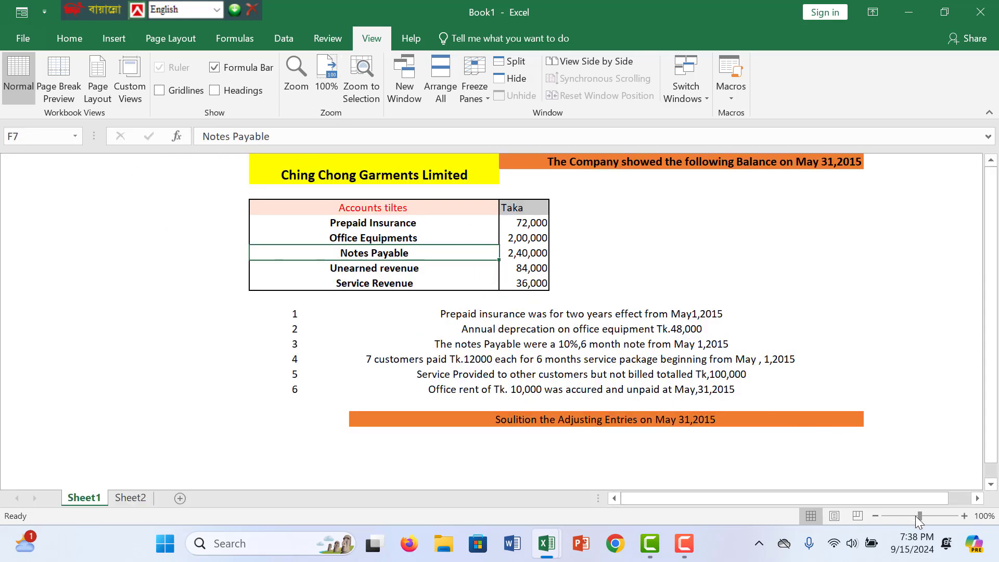
- Switch to the empty Book2 workbook and enter the column header Date in cell C4
{"action": "left_click_drag", "start_coordinate": [921, 516], "coordinate": [925, 517]}
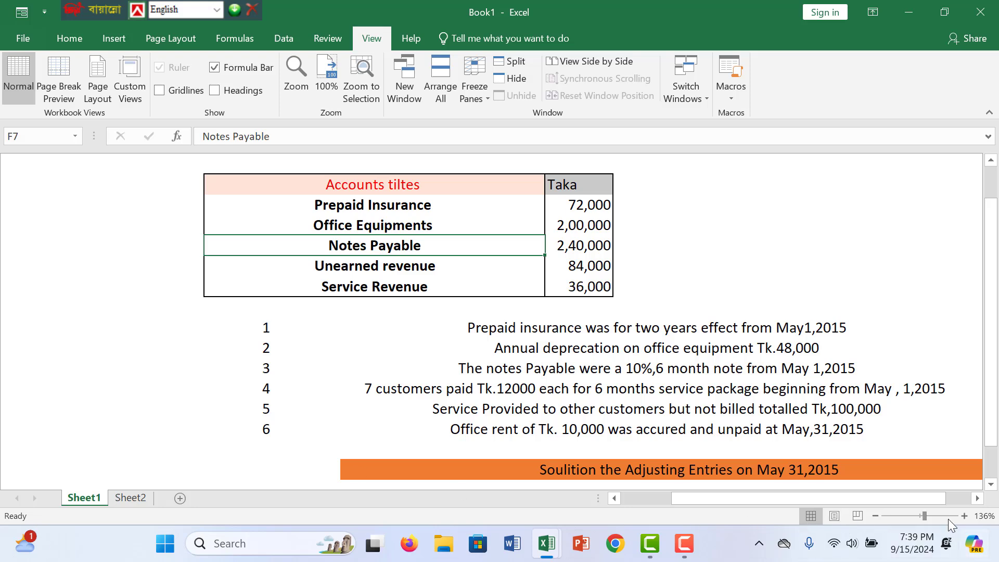
{"action": "mouse_move", "coordinate": [555, 555]}
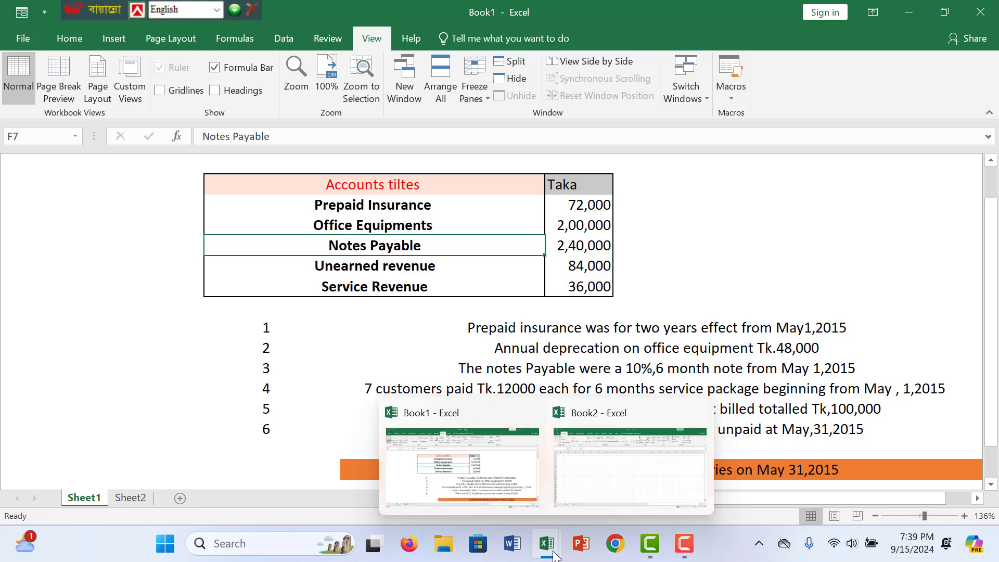
{"action": "left_click", "coordinate": [587, 496]}
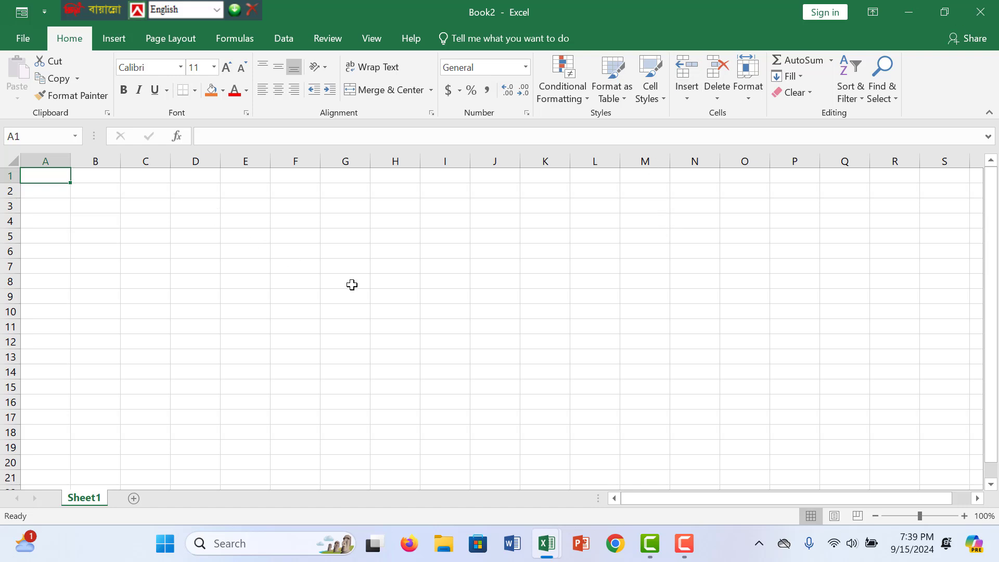
{"action": "left_click", "coordinate": [62, 231]}
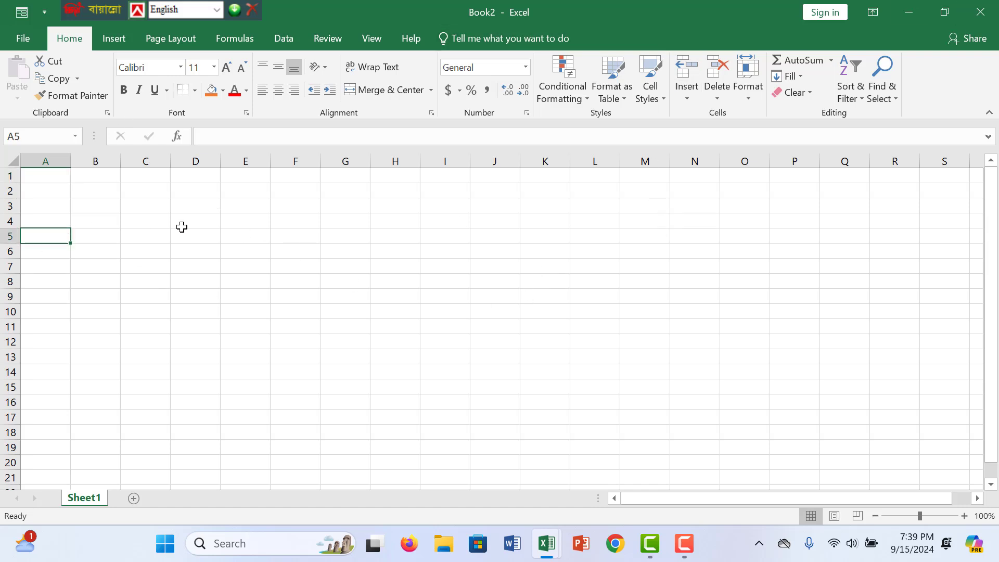
{"action": "left_click", "coordinate": [151, 232]}
{"action": "left_click", "coordinate": [151, 222]}
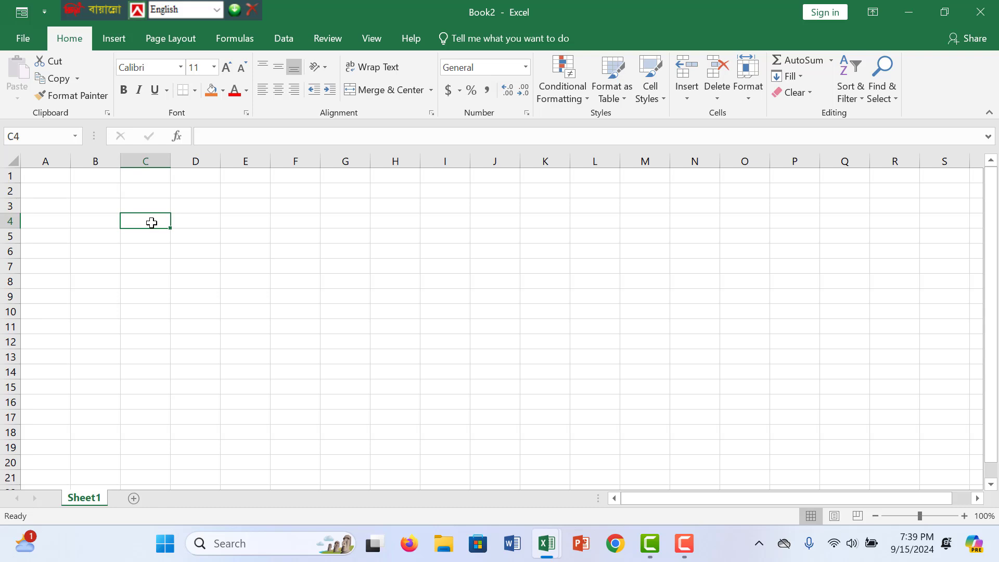
{"action": "type", "text": "Date"}
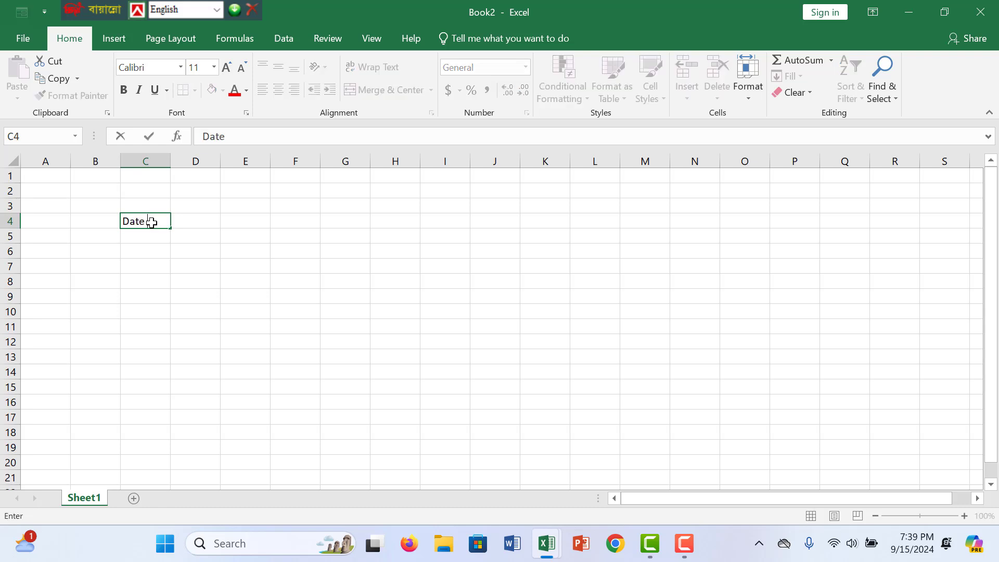
{"action": "key", "text": "Tab"}
{"action": "scroll", "coordinate": [151, 223], "scroll_direction": "down", "scroll_amount": 1}
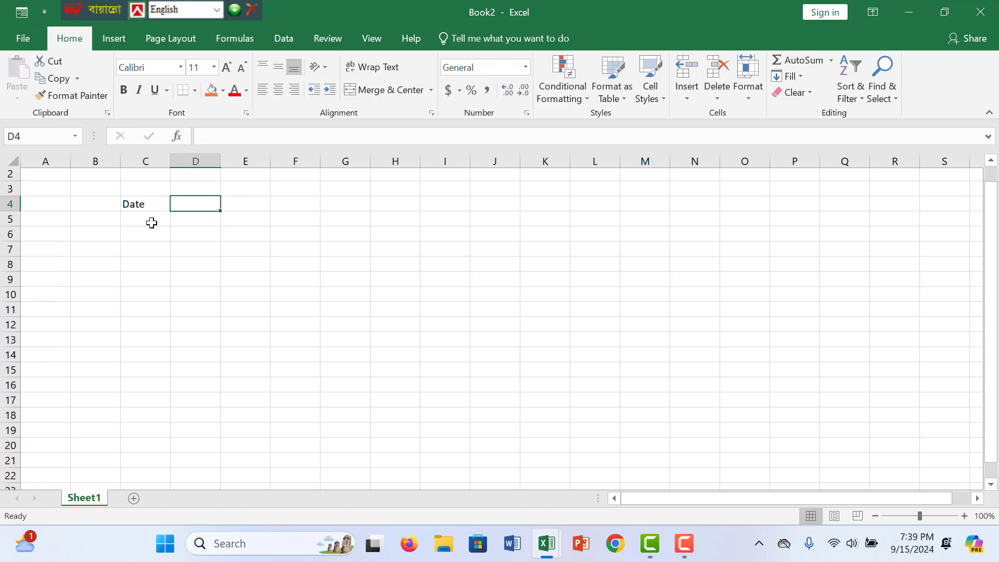
{"action": "scroll", "coordinate": [211, 265], "scroll_direction": "up", "scroll_amount": 1}
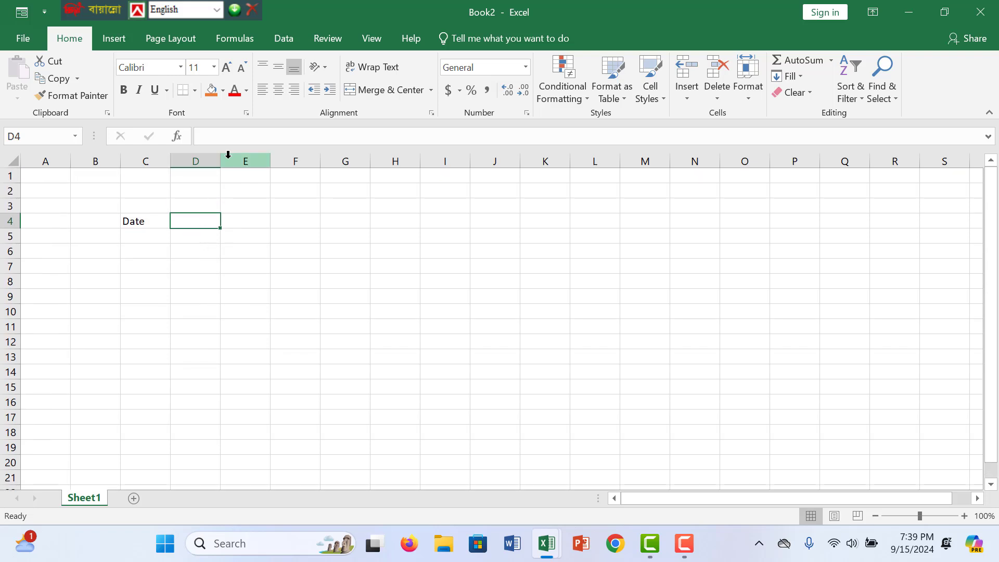
- Widen column D to nearly five times its width and enter the header Ref in cell E4
{"action": "left_click_drag", "start_coordinate": [223, 162], "coordinate": [411, 190]}
{"action": "left_click", "coordinate": [353, 251]}
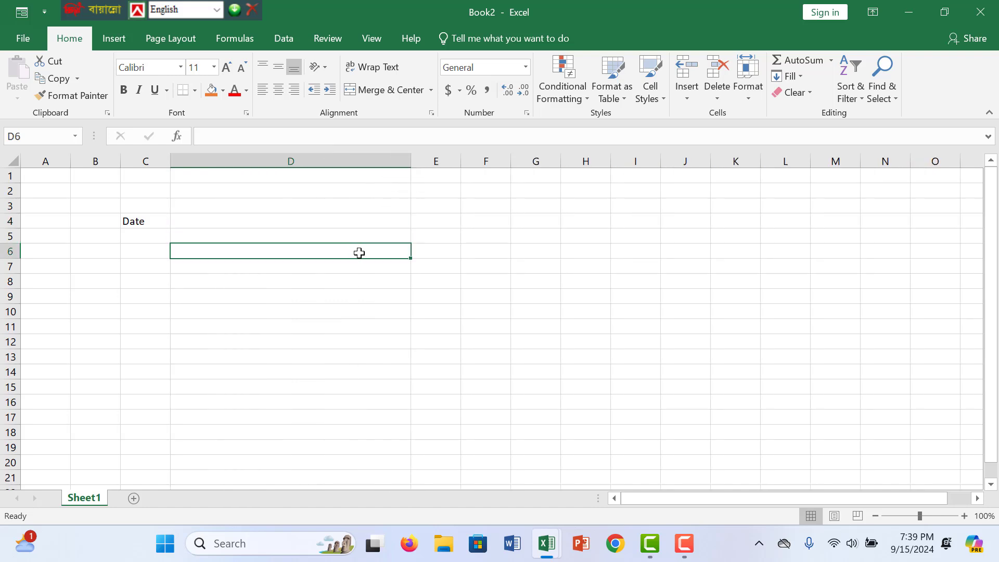
{"action": "left_click", "coordinate": [439, 221]}
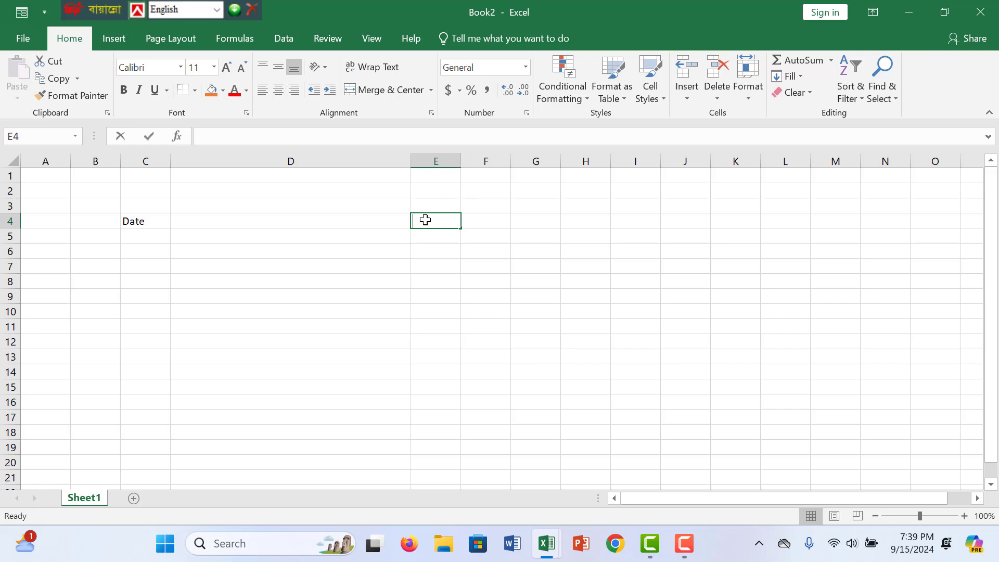
{"action": "type", "text": "Ref"}
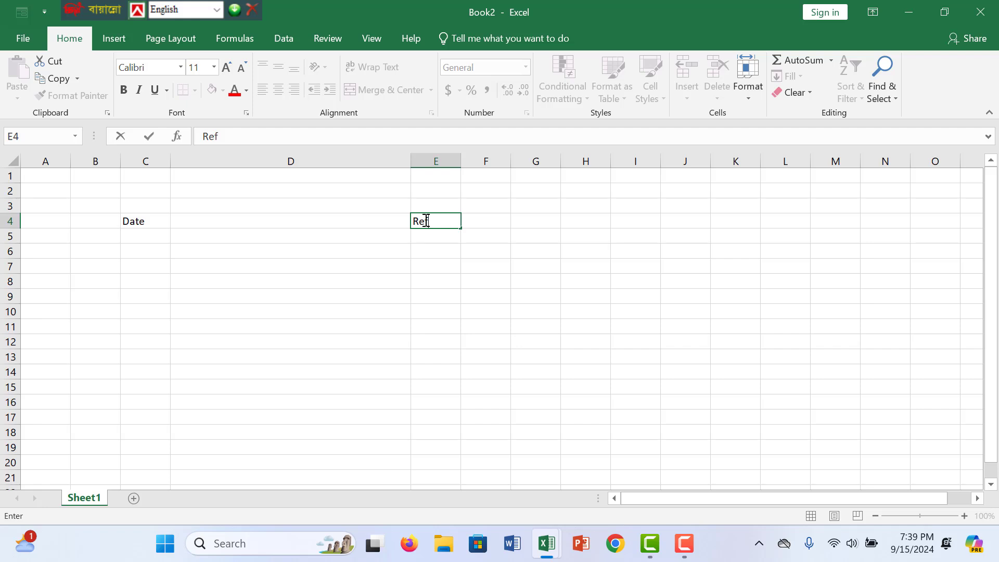
- Enter the column headers Debit Tk. in cell F4 and Credit Tk in cell G4
{"action": "left_click", "coordinate": [478, 222]}
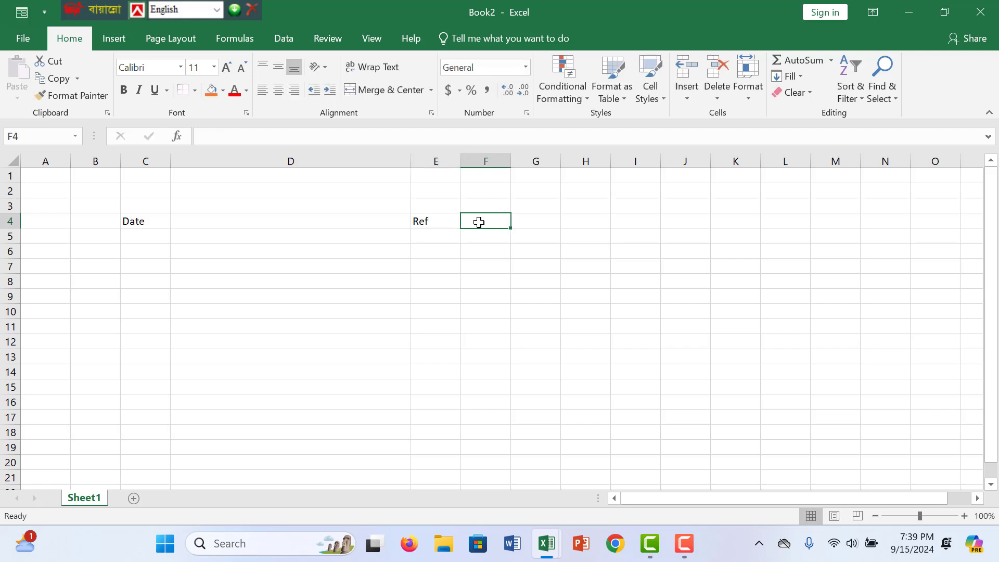
{"action": "type", "text": "B"}
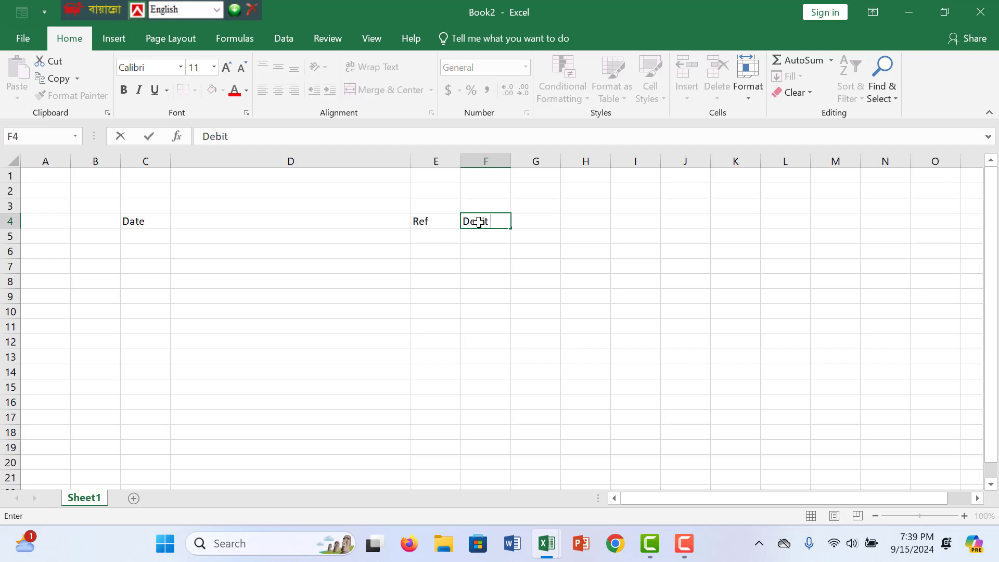
{"action": "key", "text": "Tab"}
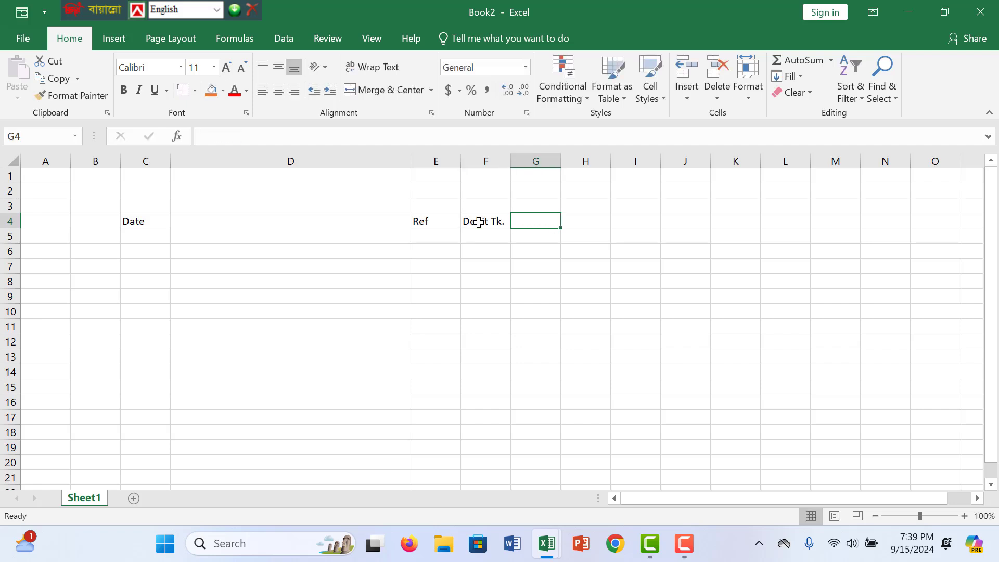
{"action": "type", "text": "V"}
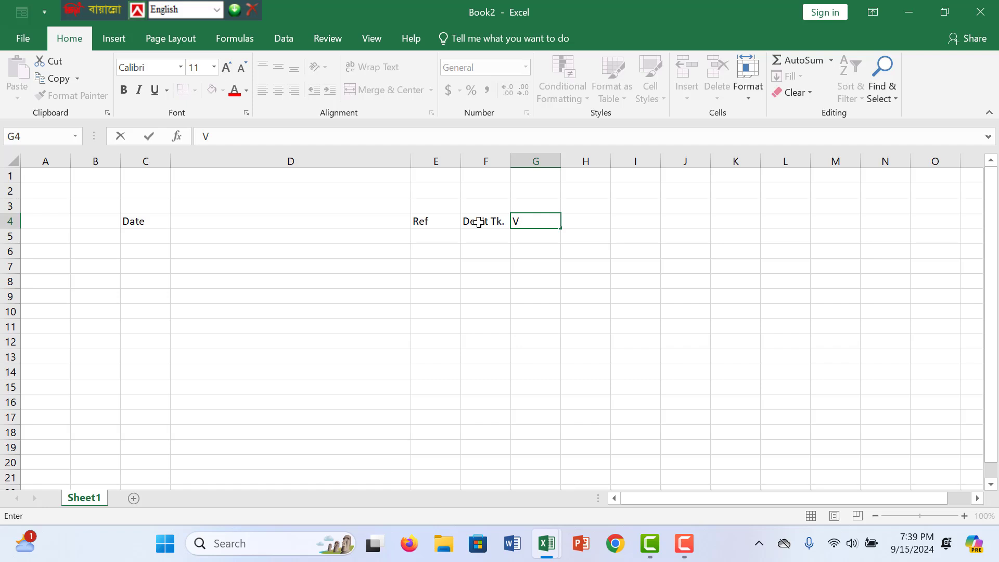
{"action": "type", "text": "redit Tk"}
{"action": "left_click", "coordinate": [469, 295]}
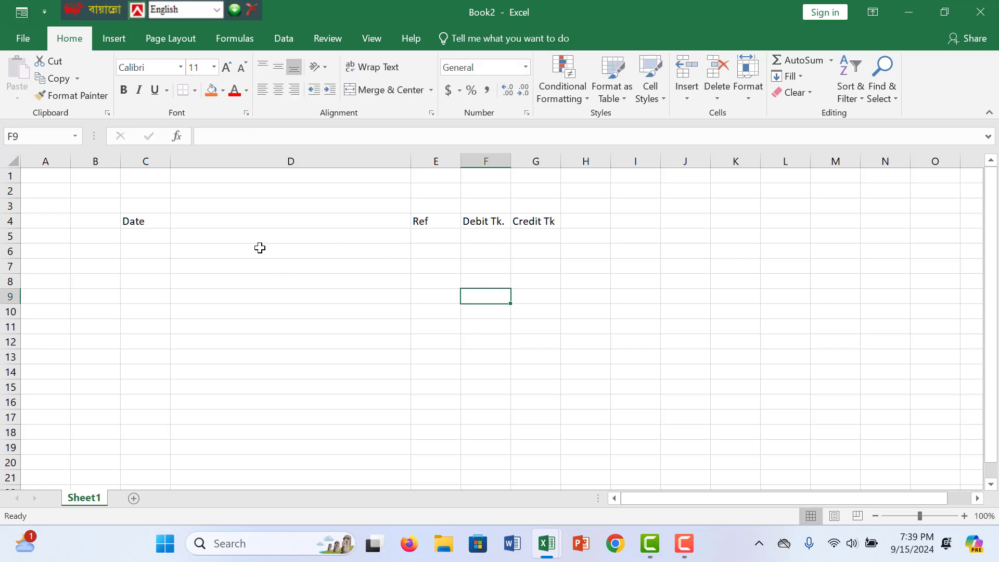
- Enter the header Accounts Titles and Explanation in cell D4, between Date and Ref
{"action": "left_click", "coordinate": [300, 222]}
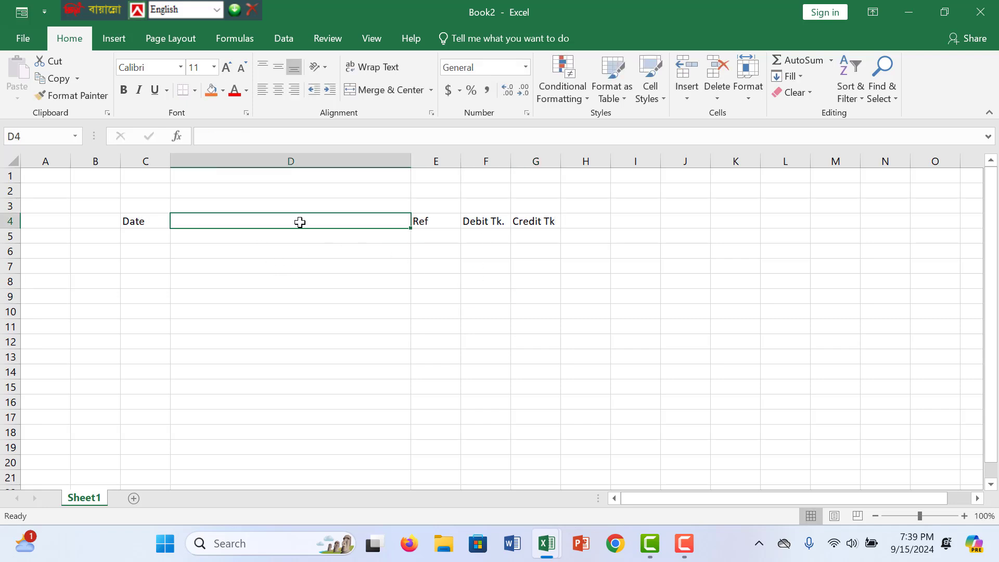
{"action": "type", "text": "A"}
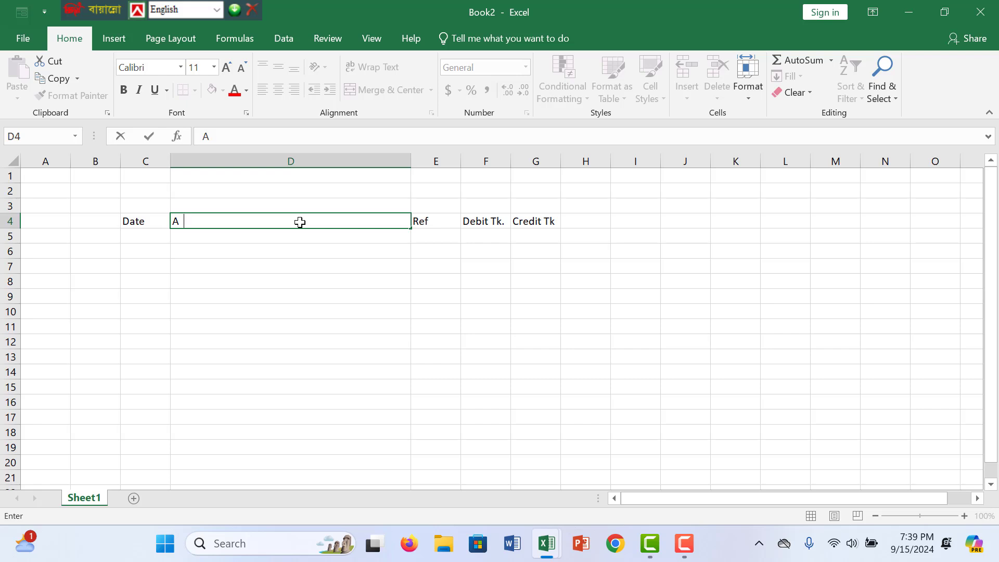
{"action": "type", "text": "ccounts Title"}
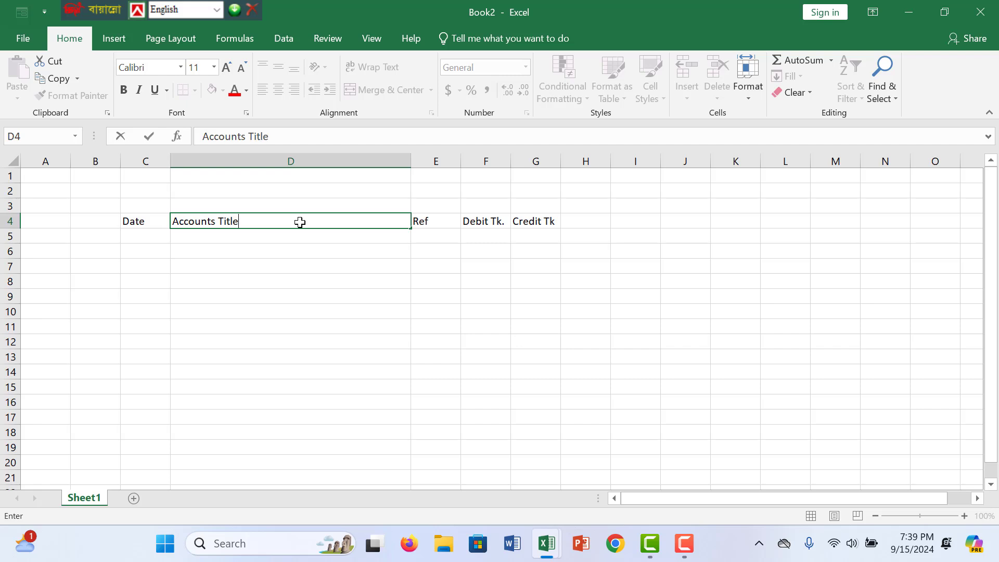
{"action": "type", "text": "s and Explan"}
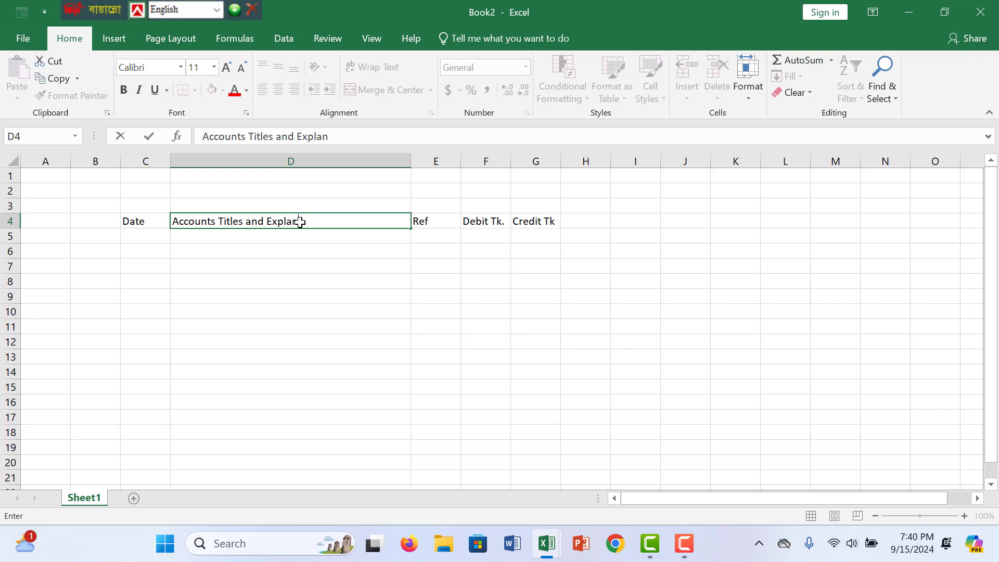
{"action": "type", "text": "ion"}
{"action": "left_click_drag", "start_coordinate": [249, 255], "coordinate": [196, 239]}
{"action": "left_click", "coordinate": [136, 236]}
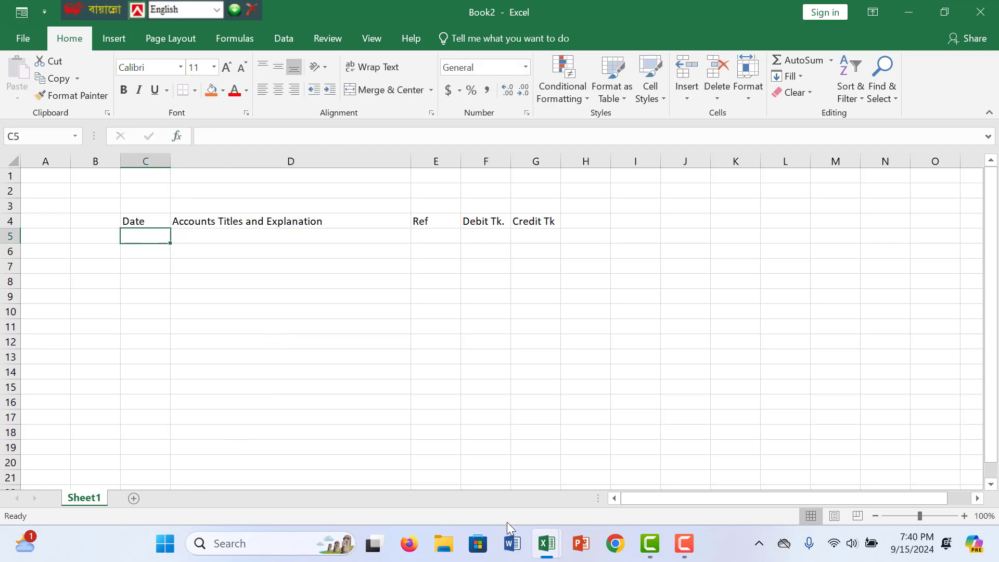
- Check the account balances and the six adjustment notes in Book1 against the new journal headers, returning to Book2
{"action": "mouse_move", "coordinate": [546, 543]}
{"action": "left_click", "coordinate": [491, 494]}
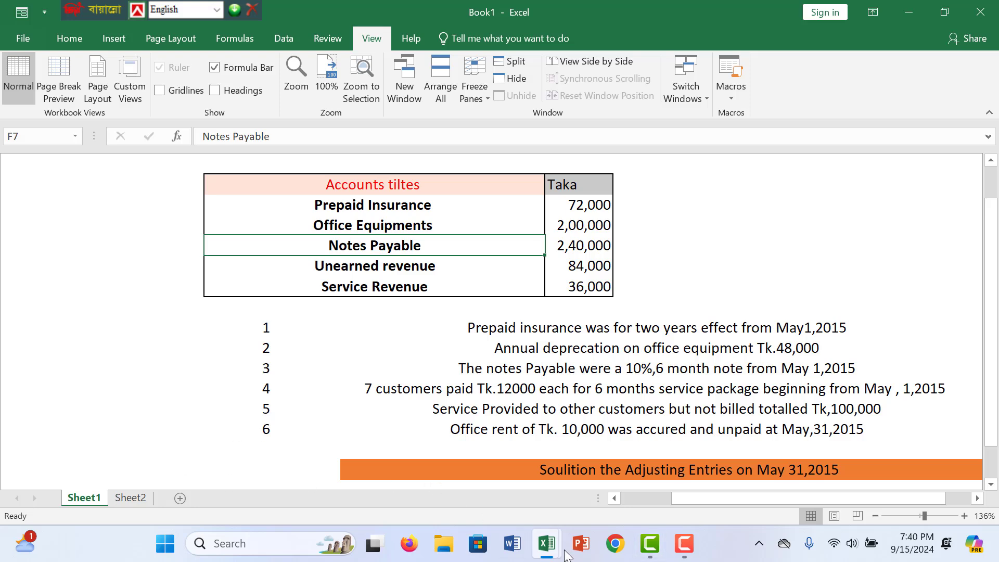
{"action": "mouse_move", "coordinate": [546, 546]}
{"action": "left_click", "coordinate": [573, 488]}
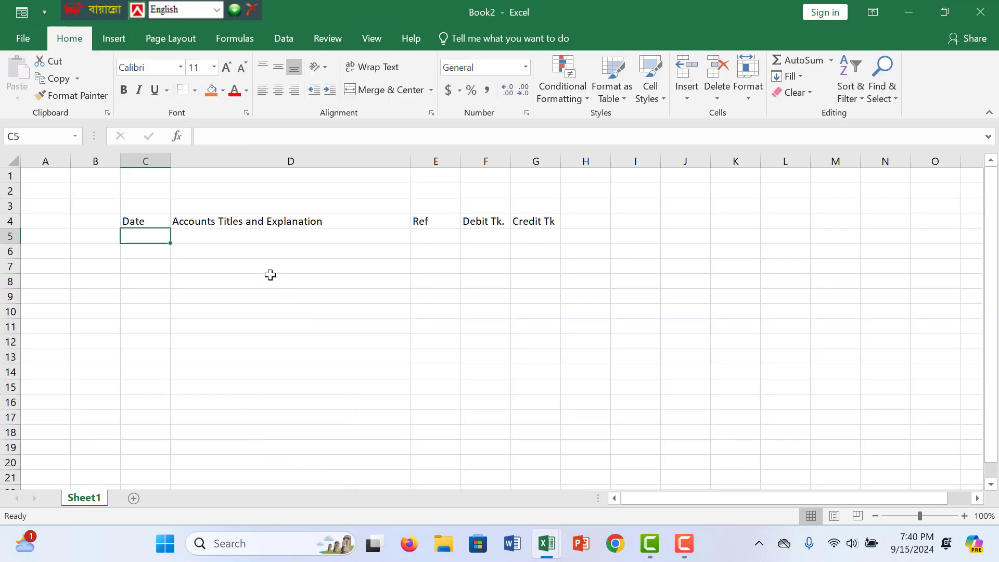
{"action": "left_click", "coordinate": [255, 235]}
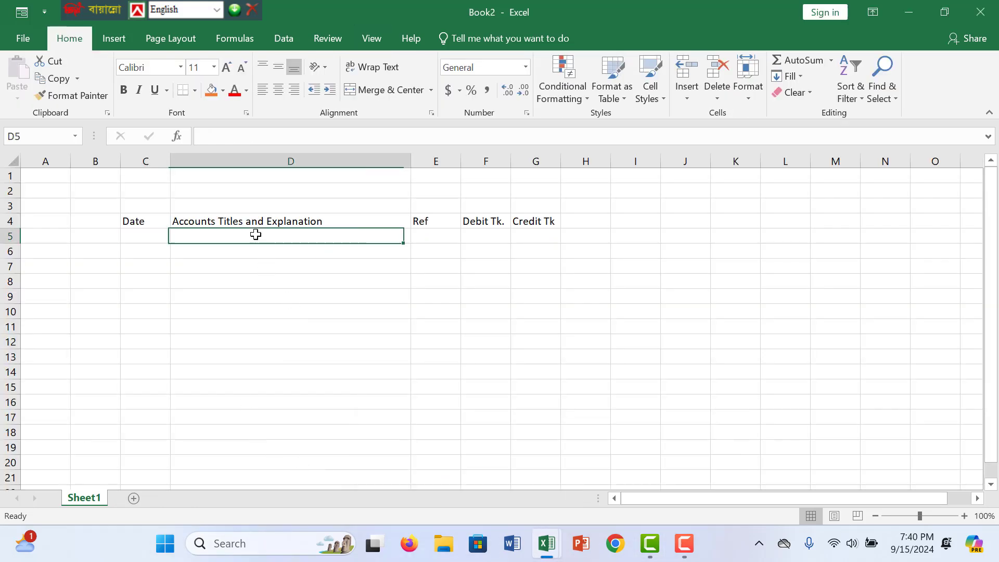
{"action": "left_click", "coordinate": [142, 236]}
{"action": "left_click", "coordinate": [325, 249]}
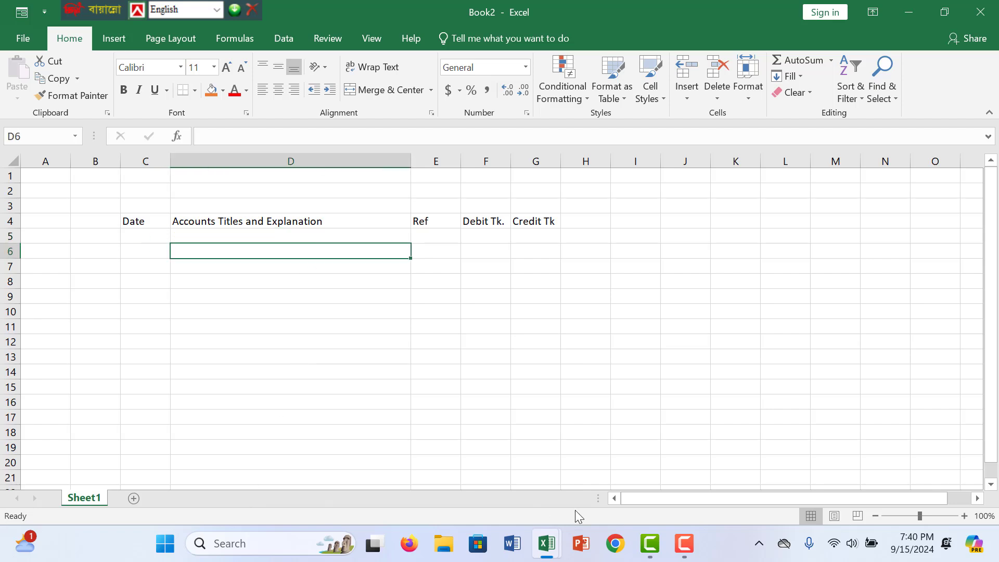
{"action": "mouse_move", "coordinate": [548, 546]}
{"action": "left_click", "coordinate": [491, 495]}
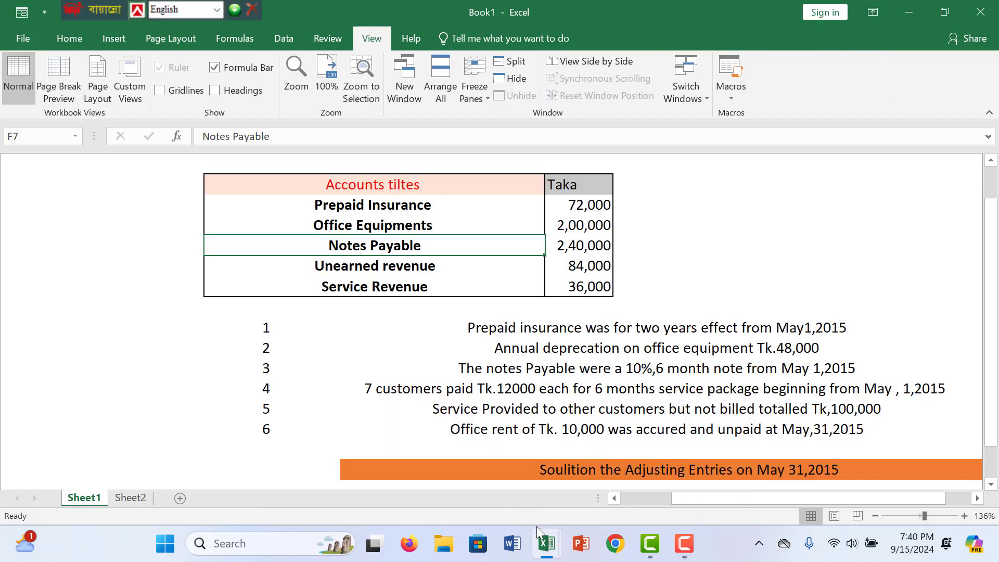
{"action": "left_click", "coordinate": [649, 447]}
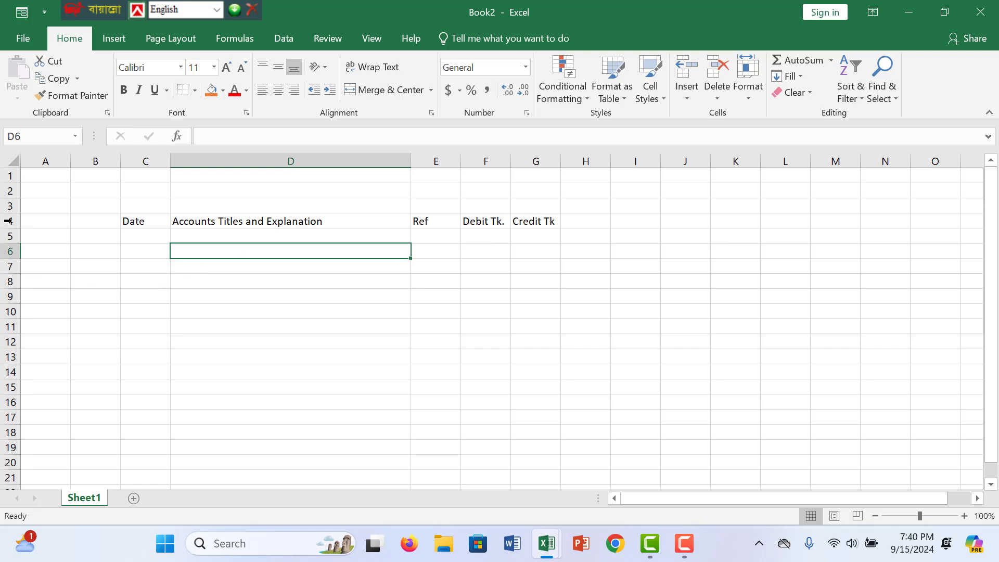
- Increase the heights of rows 5 and 6 to about two and a half times the standard height
{"action": "left_click_drag", "start_coordinate": [8, 243], "coordinate": [11, 343]}
{"action": "left_click", "coordinate": [178, 253]}
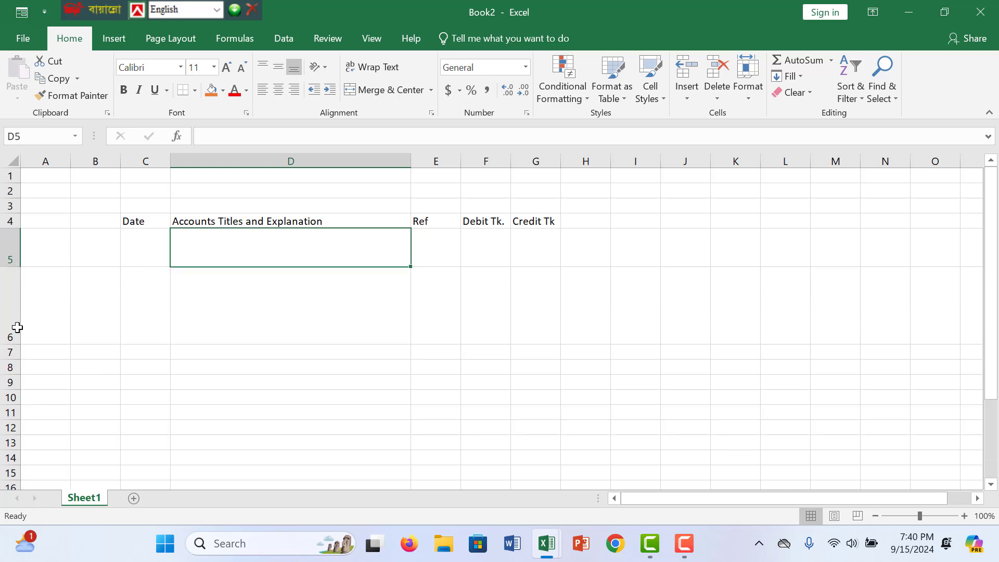
{"action": "left_click_drag", "start_coordinate": [12, 343], "coordinate": [18, 302]}
{"action": "left_click", "coordinate": [11, 252]}
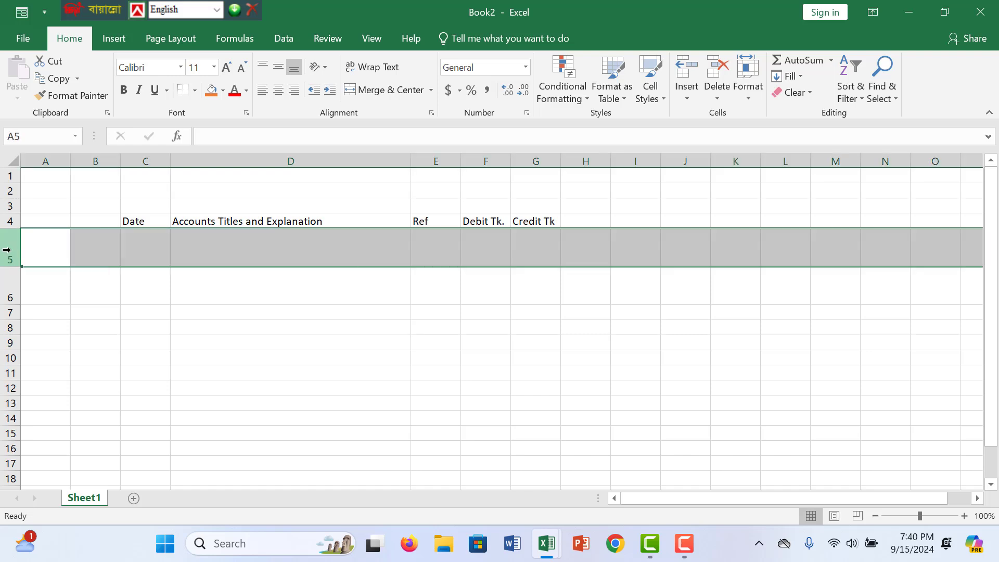
{"action": "left_click_drag", "start_coordinate": [36, 248], "coordinate": [937, 453]}
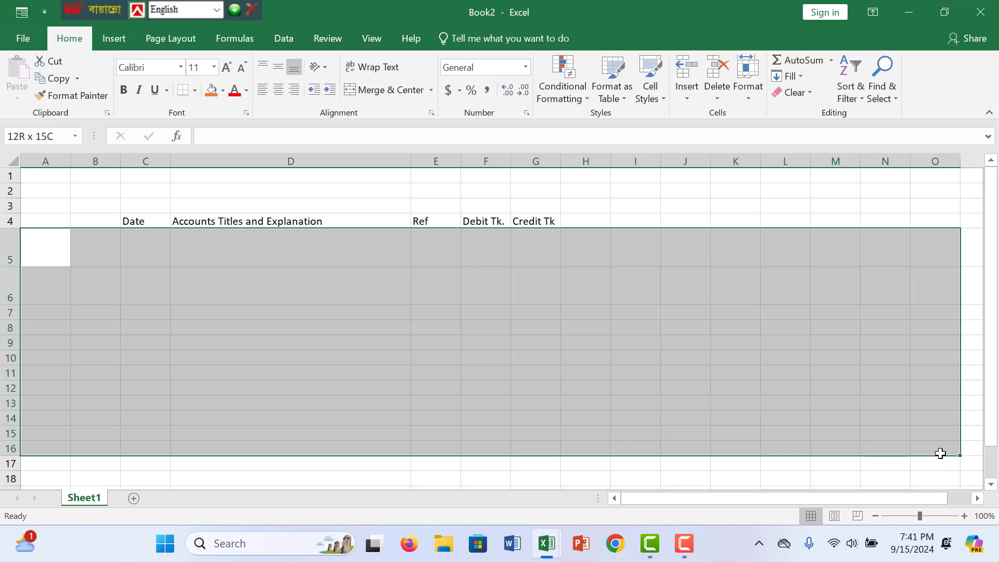
{"action": "left_click_drag", "start_coordinate": [939, 454], "coordinate": [939, 452]}
{"action": "scroll", "coordinate": [921, 430], "scroll_direction": "down", "scroll_amount": 1}
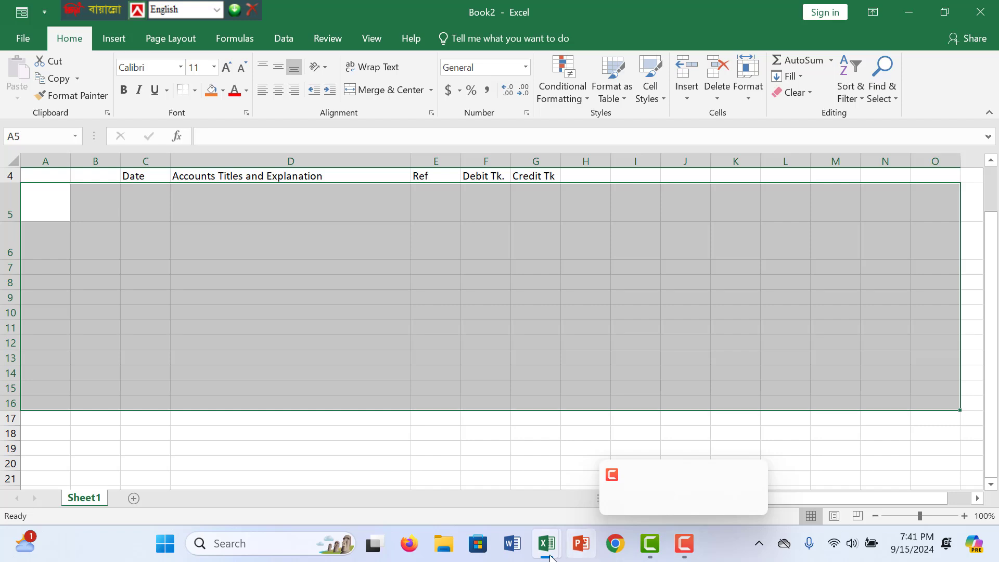
- Reread the adjustment notes and the May 31, 2015 solution heading in Book1, and return to Book2
{"action": "mouse_move", "coordinate": [546, 543]}
{"action": "left_click", "coordinate": [518, 486]}
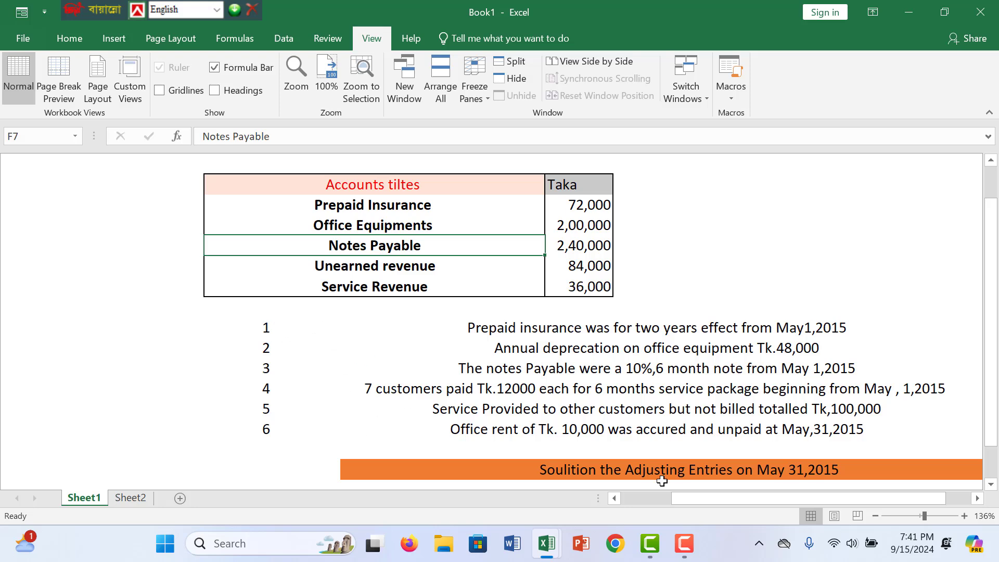
{"action": "mouse_move", "coordinate": [544, 550]}
{"action": "left_click", "coordinate": [576, 494]}
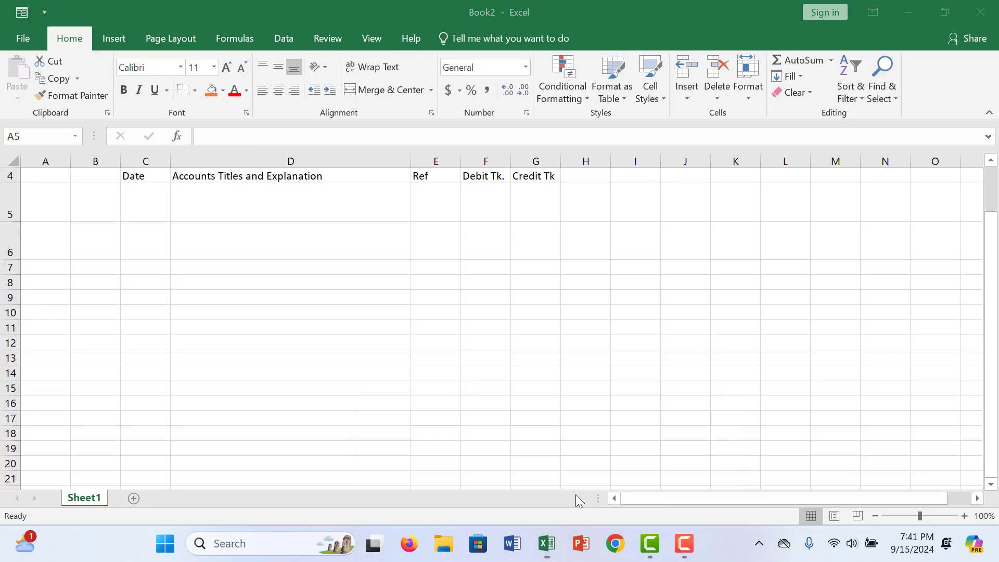
- Give rows 5 to 10 one equal height, a little over twice the standard row height
{"action": "left_click", "coordinate": [146, 245]}
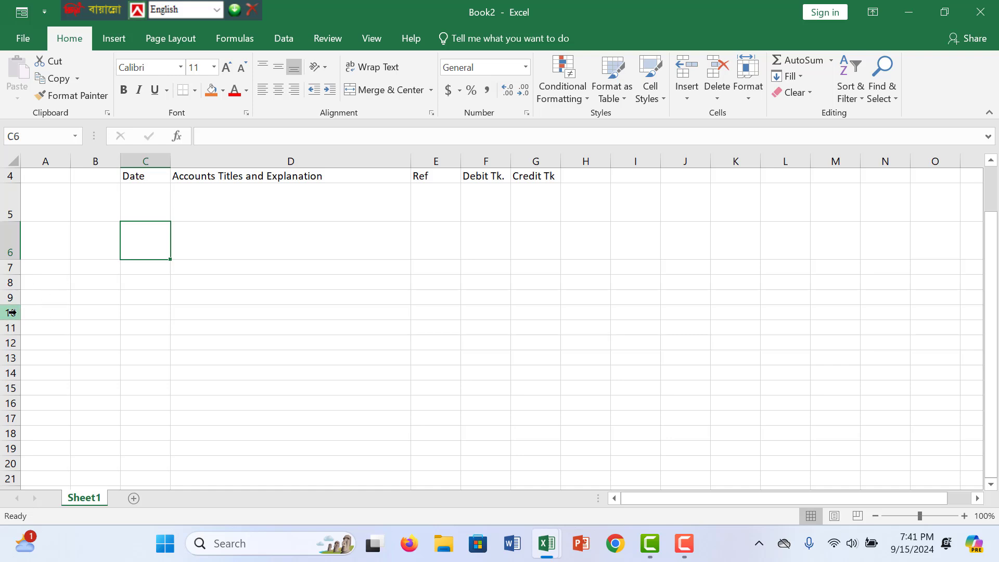
{"action": "left_click_drag", "start_coordinate": [10, 313], "coordinate": [19, 218]}
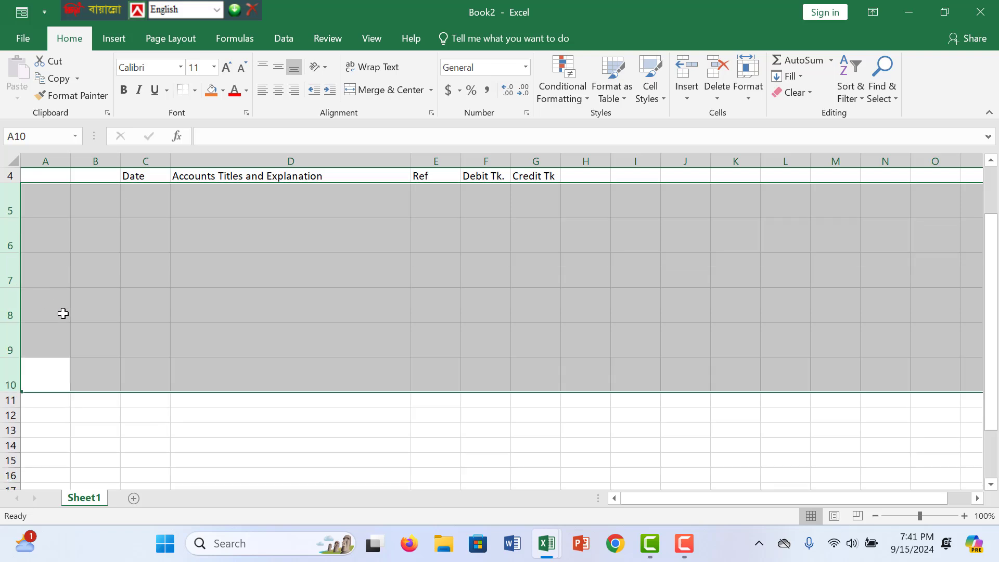
{"action": "left_click", "coordinate": [393, 314]}
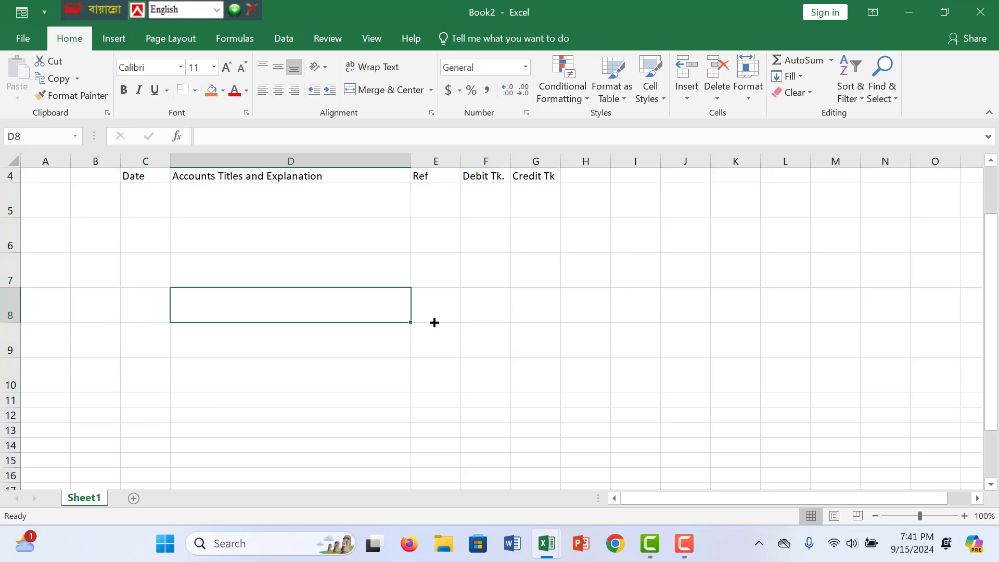
{"action": "left_click", "coordinate": [518, 214]}
{"action": "left_click", "coordinate": [635, 219]}
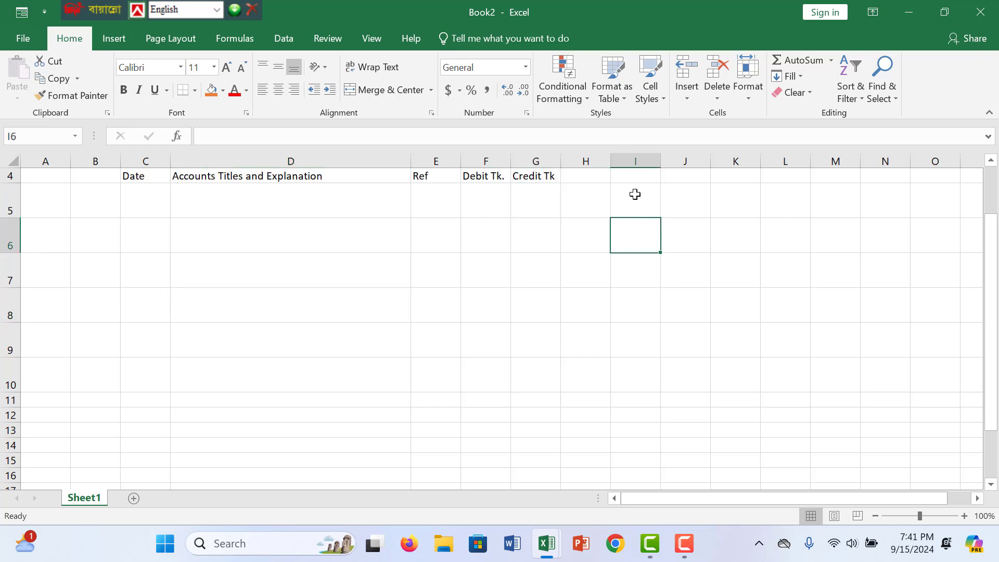
- Apply all borders to the range C5:G10 and enter 2015 in cell C5 under Date
{"action": "left_click", "coordinate": [134, 194]}
{"action": "left_click_drag", "start_coordinate": [137, 199], "coordinate": [537, 370]}
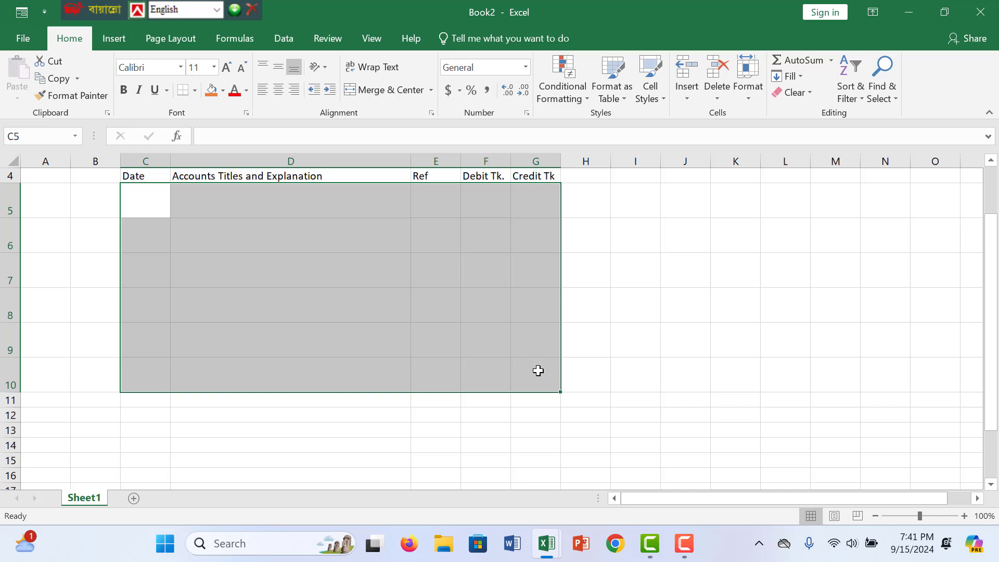
{"action": "left_click", "coordinate": [194, 90]}
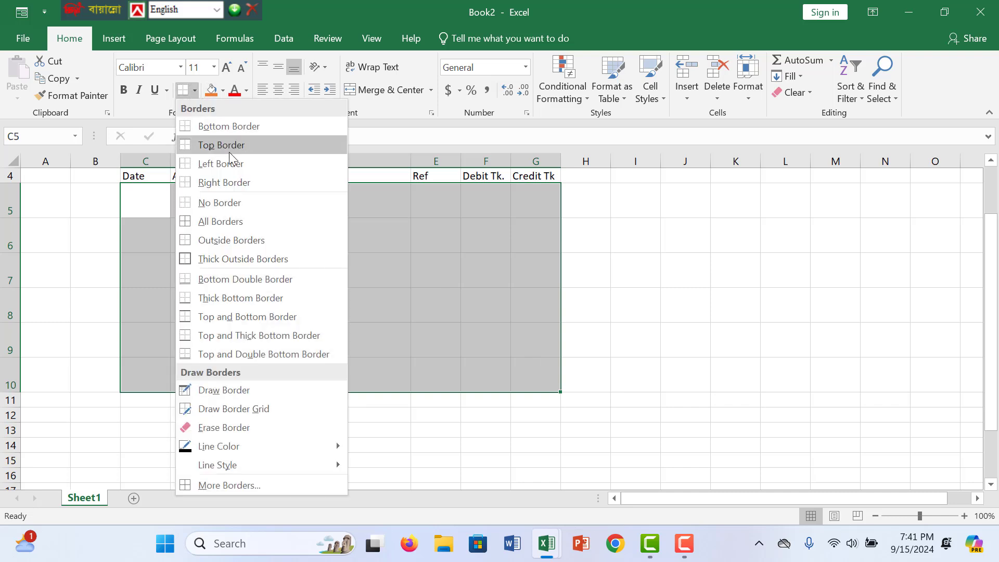
{"action": "left_click", "coordinate": [226, 222]}
{"action": "left_click", "coordinate": [139, 206]}
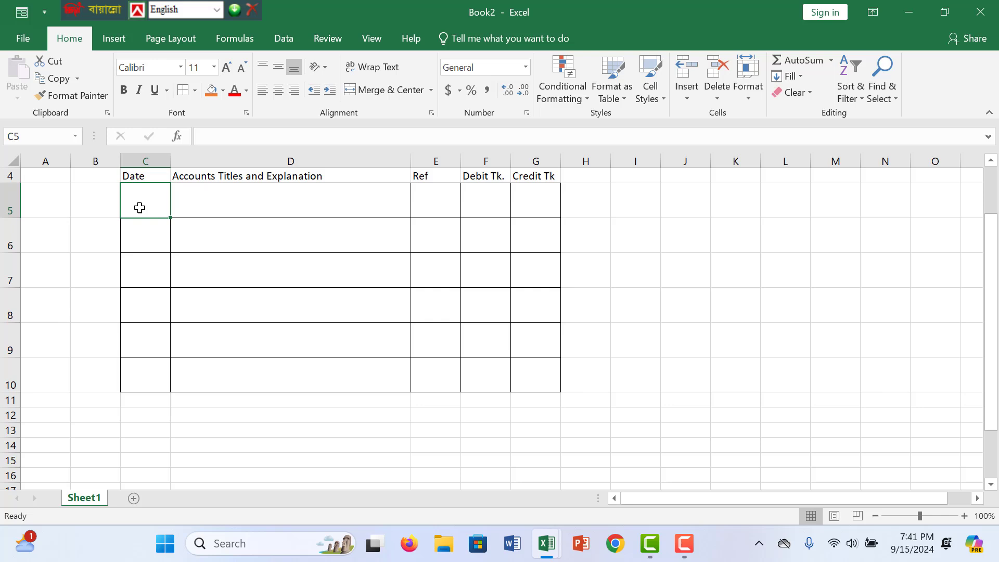
{"action": "type", "text": "2015"}
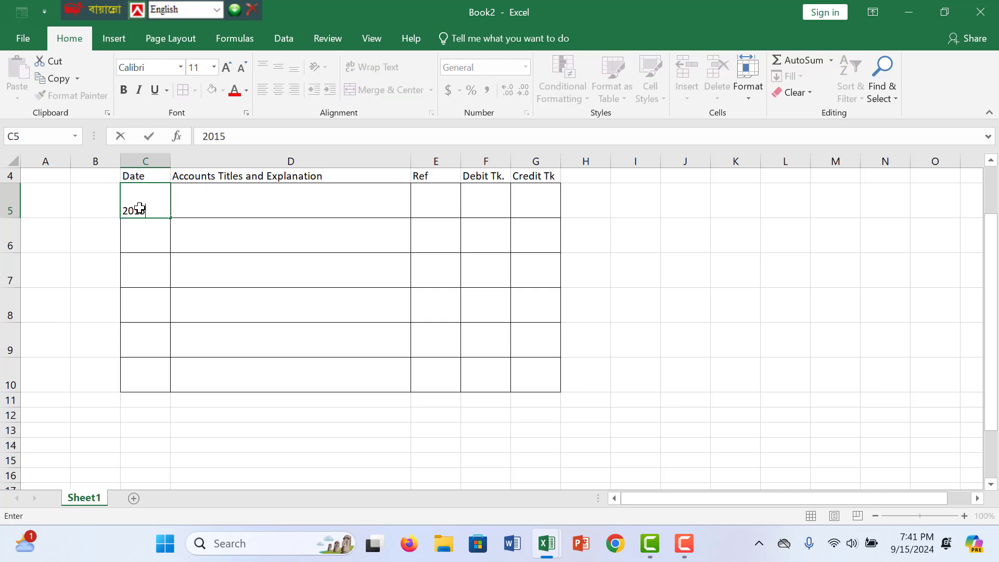
- Review the company heading, balances and adjustment dates in Book1, and return to the journal table in Book2
{"action": "mouse_move", "coordinate": [547, 543]}
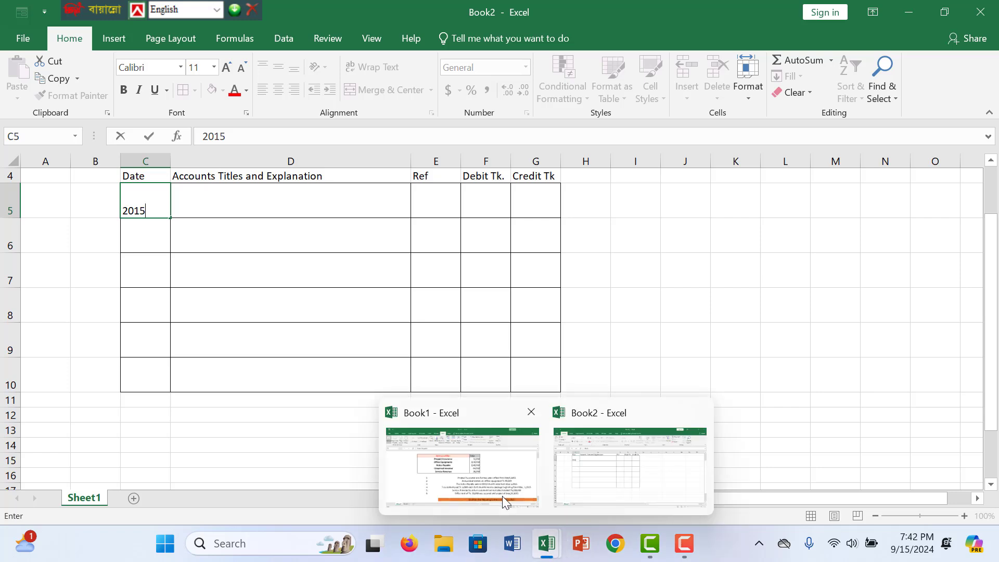
{"action": "left_click", "coordinate": [502, 495]}
{"action": "scroll", "coordinate": [535, 331], "scroll_direction": "up", "scroll_amount": 1}
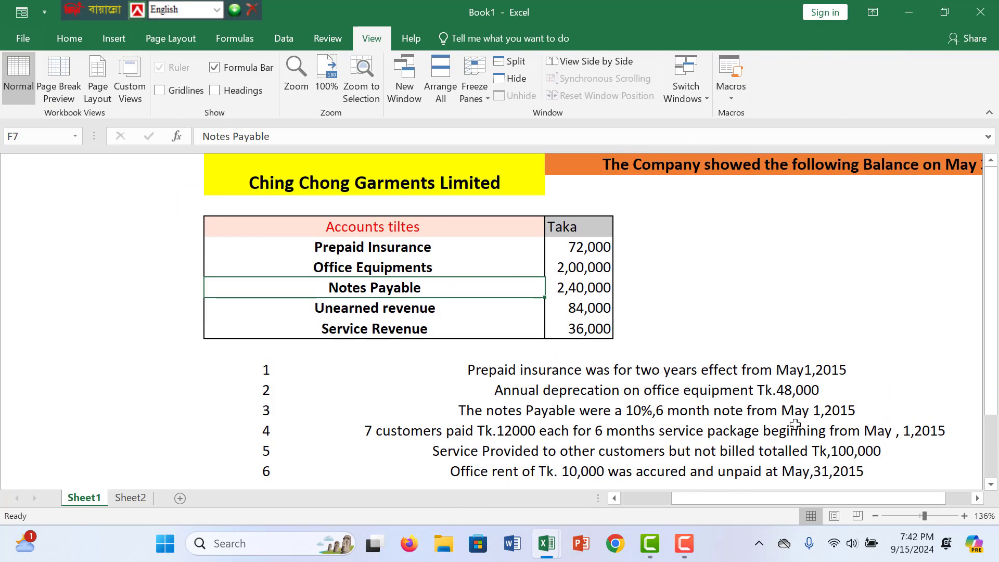
{"action": "left_click_drag", "start_coordinate": [776, 500], "coordinate": [616, 496]}
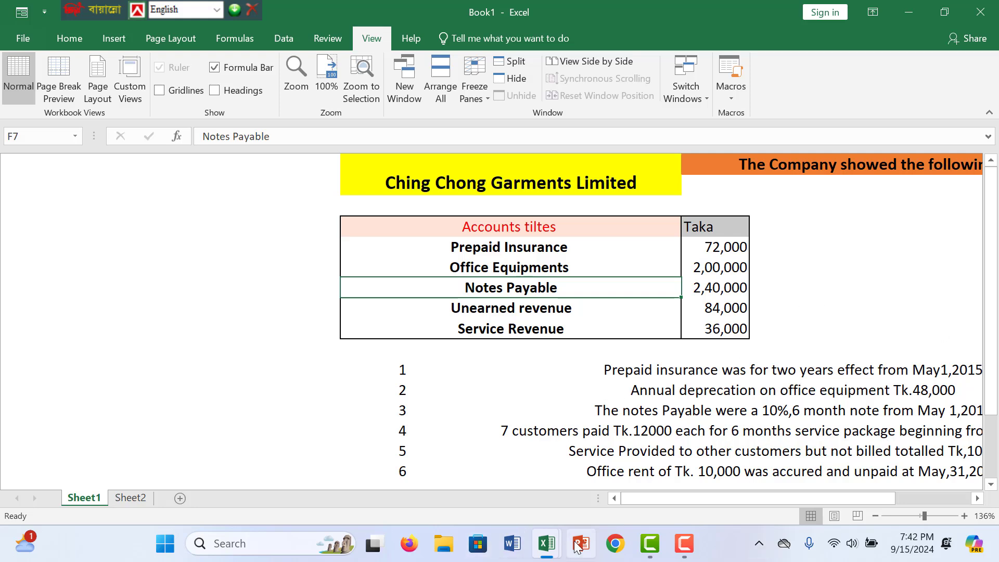
{"action": "mouse_move", "coordinate": [546, 544]}
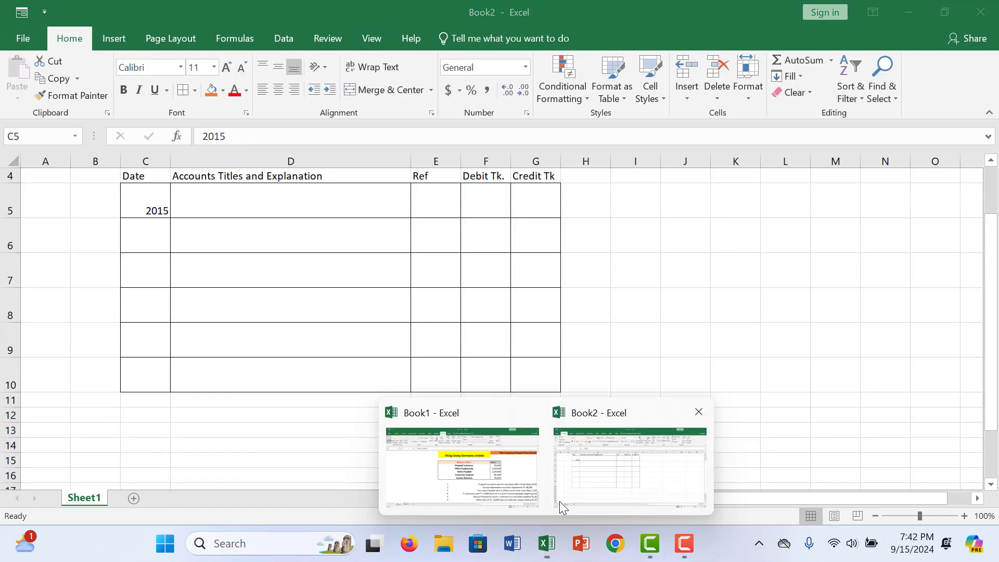
{"action": "left_click", "coordinate": [559, 501]}
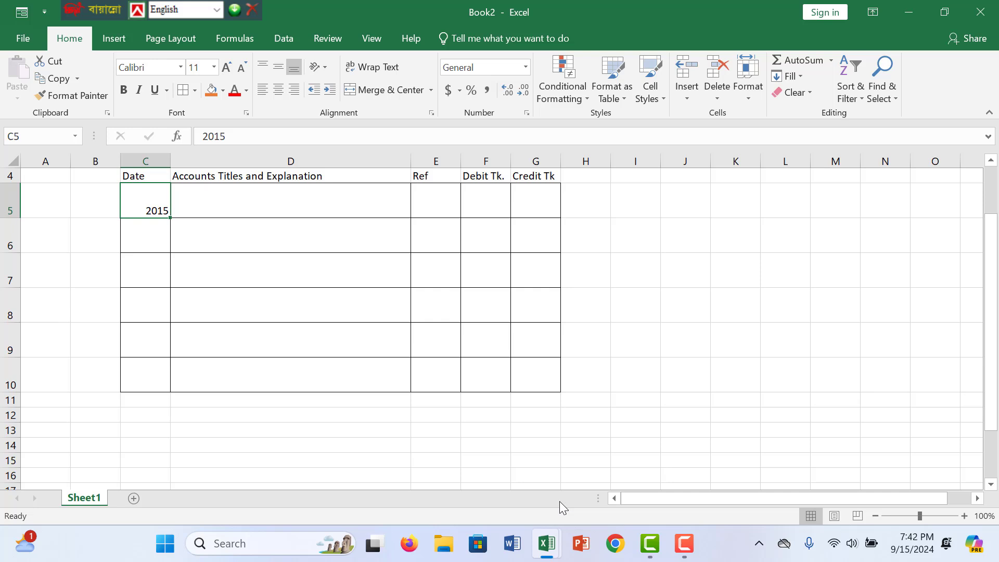
- Center the 2015 entry vertically in cell C5 with Middle Align
{"action": "double_click", "coordinate": [164, 207]}
{"action": "double_click", "coordinate": [159, 210]}
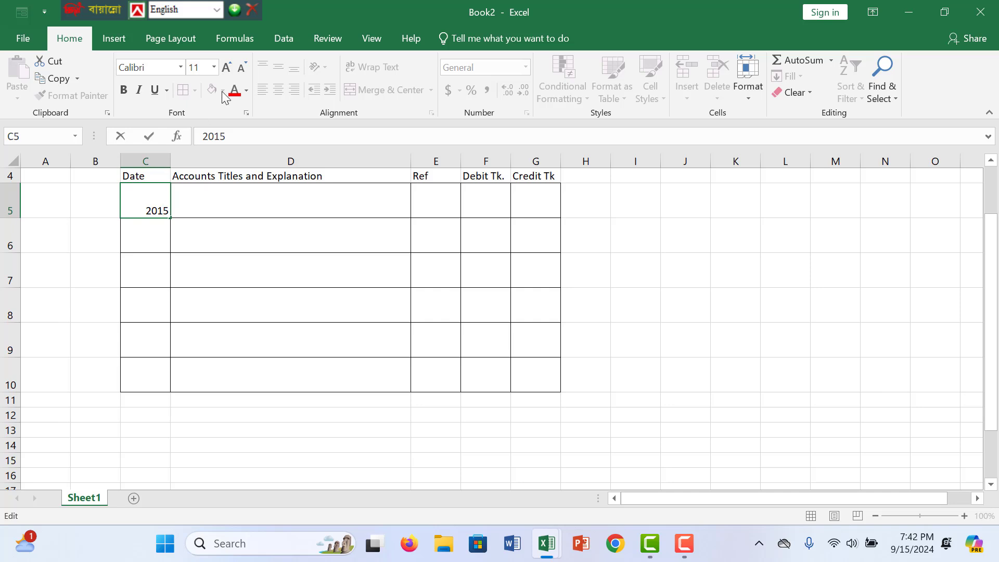
{"action": "left_click", "coordinate": [880, 364]}
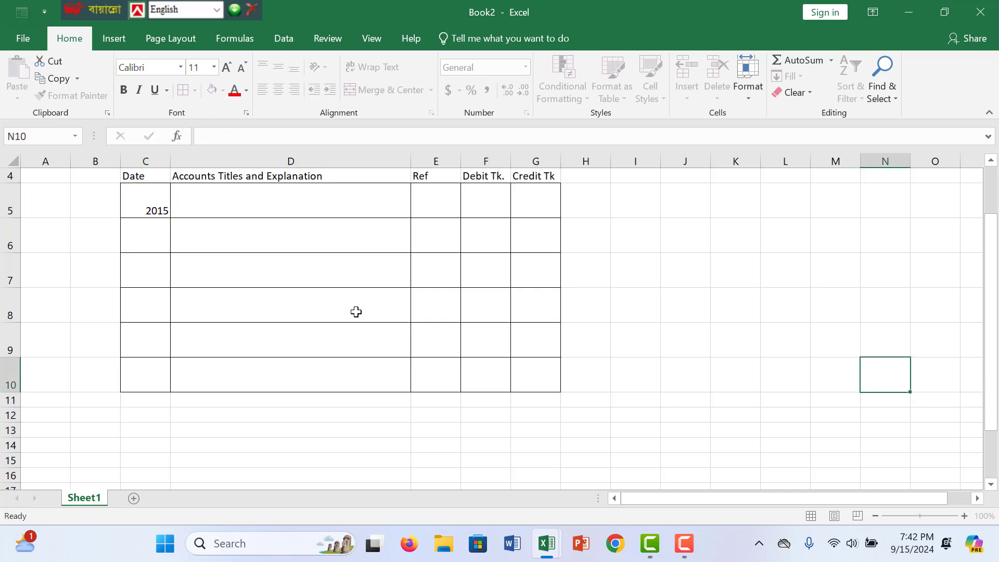
{"action": "left_click", "coordinate": [149, 199]}
{"action": "left_click", "coordinate": [277, 67]}
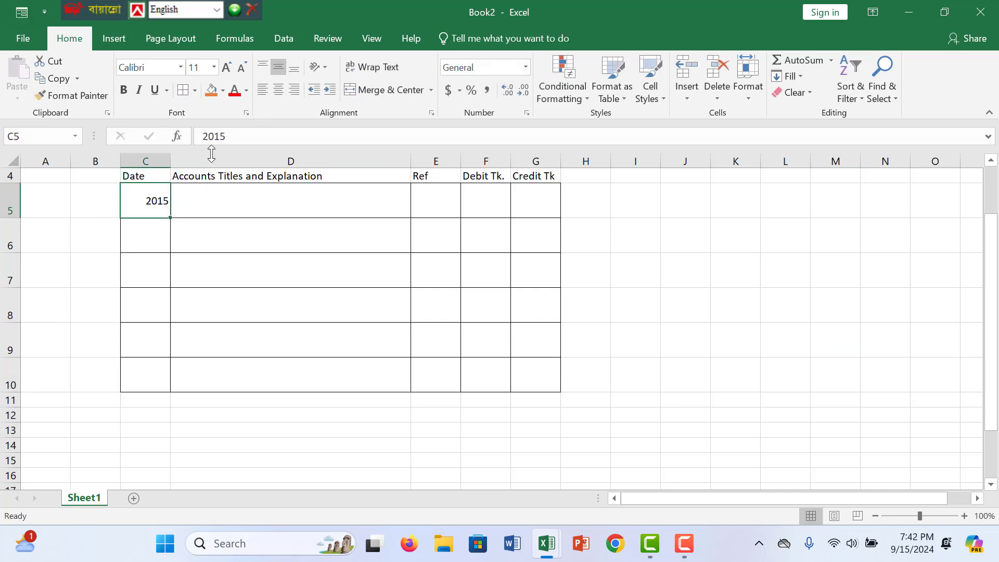
- Extend the date entry in cell C5 to read 2015April 31
{"action": "double_click", "coordinate": [160, 201]}
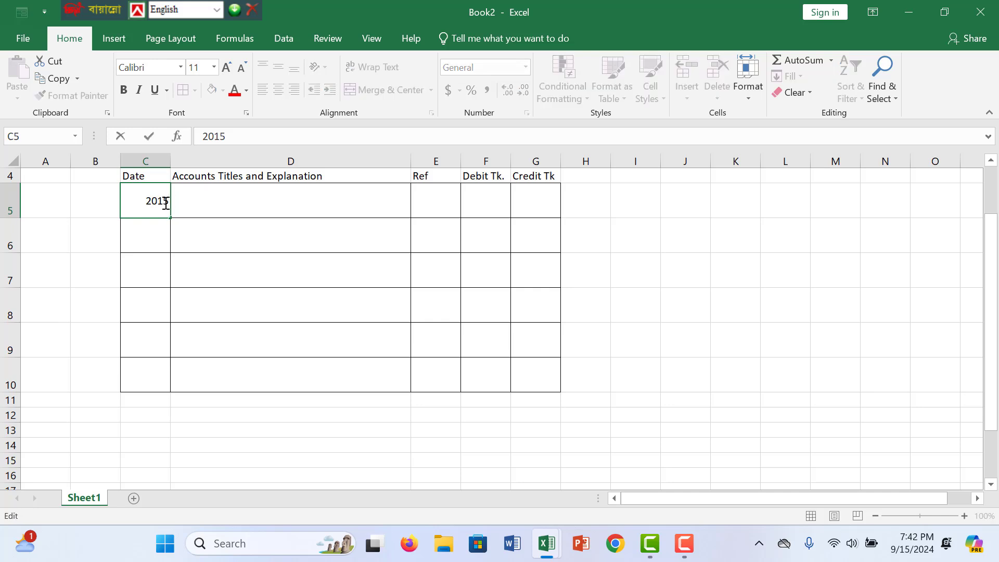
{"action": "type", "text": "31"}
{"action": "key", "text": "BackSpace"}
{"action": "key", "text": "BackSpace"}
{"action": "type", "text": "April"}
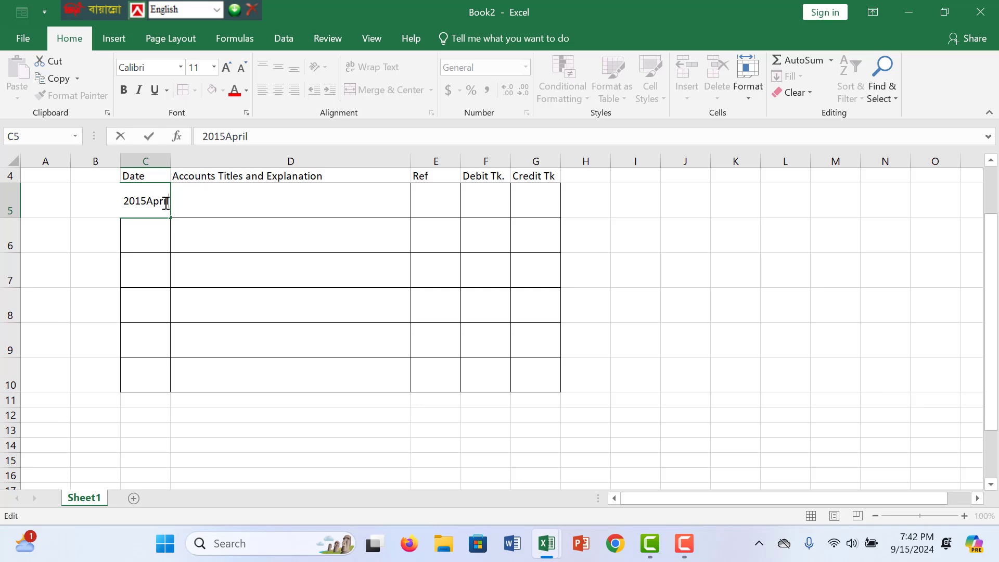
{"action": "type", "text": " 31"}
- Narrow column B to about half its width and widen column C until the date in C5 fits
{"action": "left_click_drag", "start_coordinate": [128, 306], "coordinate": [97, 306]}
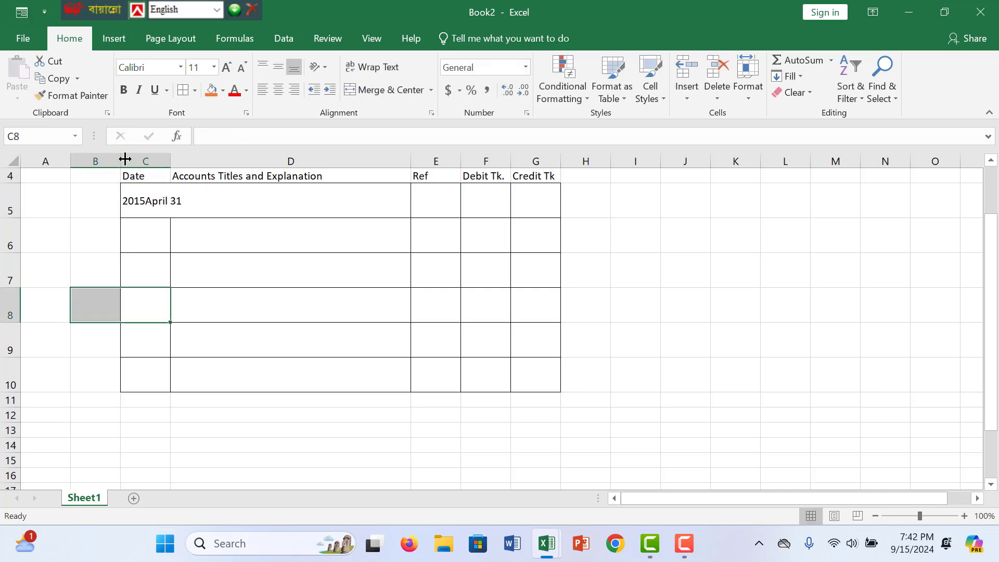
{"action": "left_click_drag", "start_coordinate": [120, 158], "coordinate": [93, 157]}
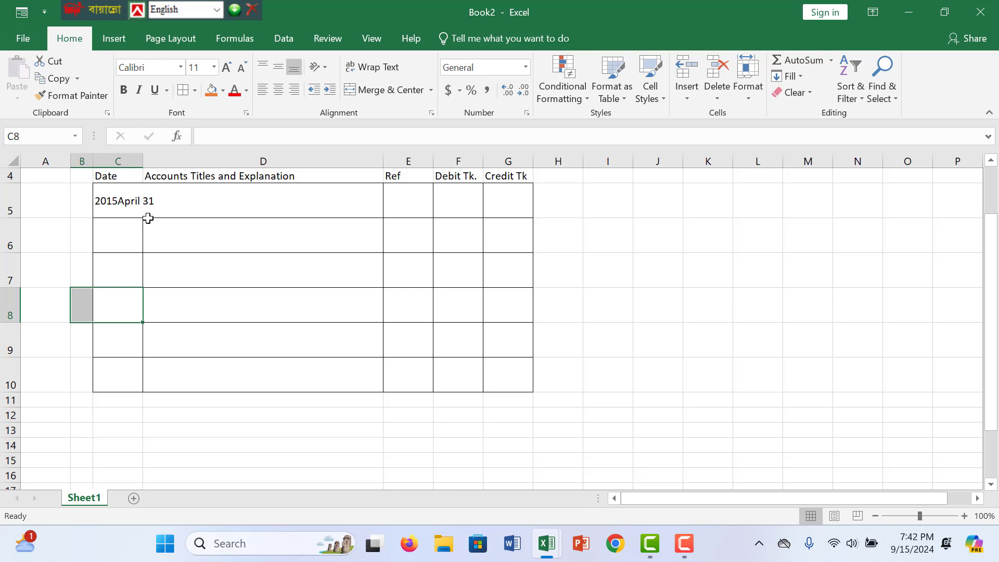
{"action": "left_click_drag", "start_coordinate": [148, 223], "coordinate": [148, 205]}
{"action": "left_click_drag", "start_coordinate": [140, 160], "coordinate": [167, 159]}
{"action": "left_click", "coordinate": [187, 243]}
{"action": "left_click", "coordinate": [140, 239]}
{"action": "left_click", "coordinate": [139, 196]}
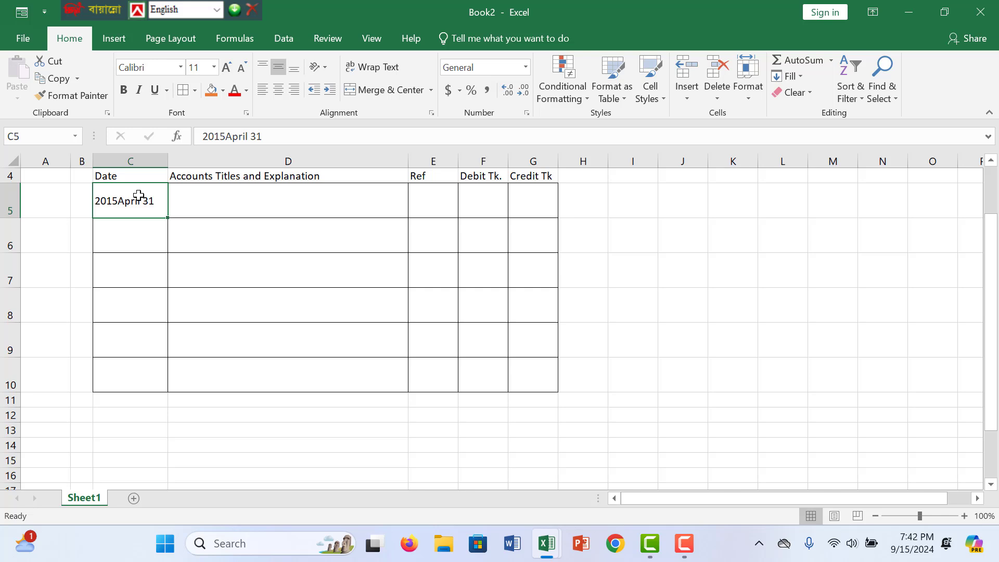
- Enter Insurance Expense in cell D5 under Accounts Titles and Explanation
{"action": "left_click", "coordinate": [220, 200]}
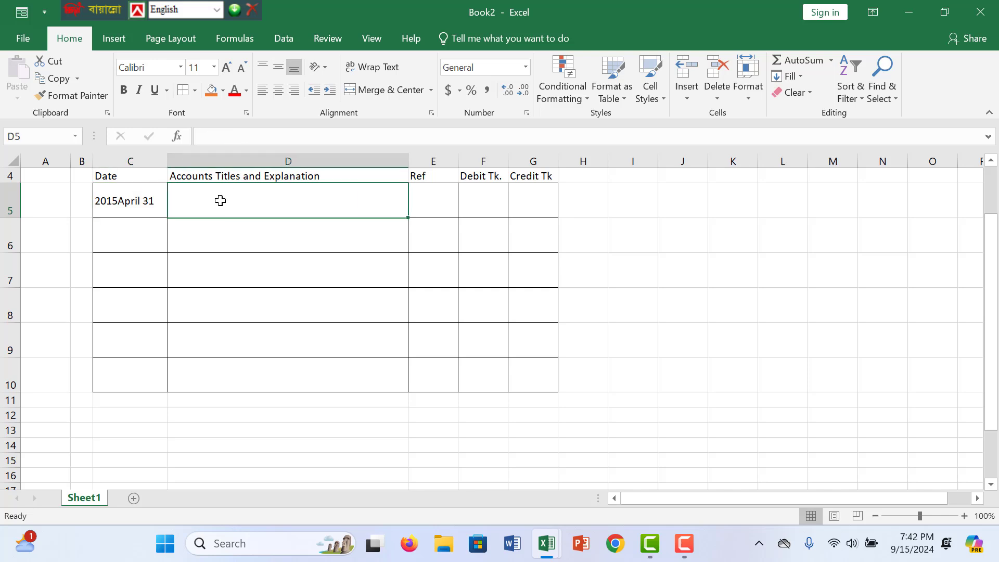
{"action": "type", "text": "Insu"}
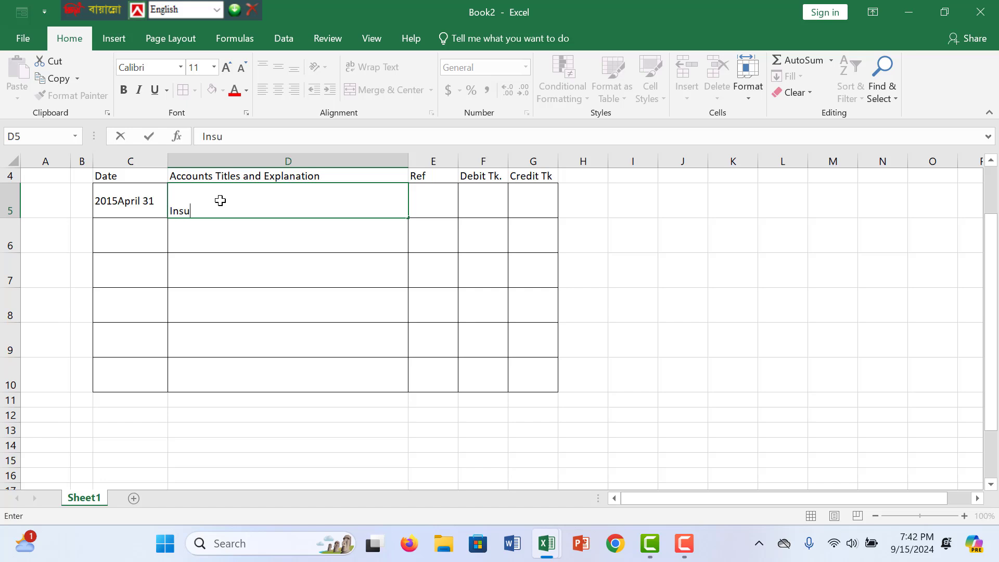
{"action": "type", "text": "rance Expense"}
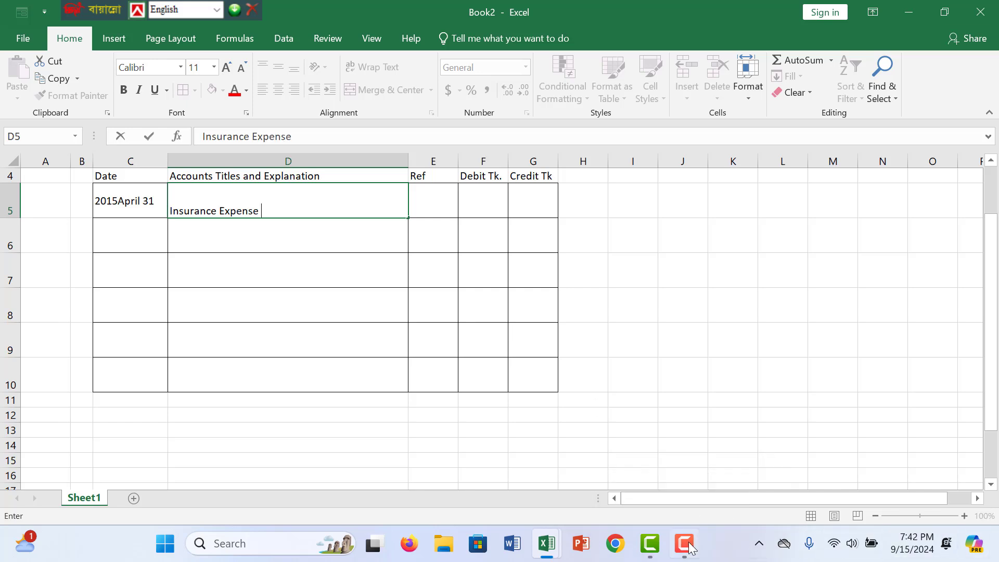
- Review the Prepaid Insurance account and the full adjustment notes in Book1, and return to Book2
{"action": "mouse_move", "coordinate": [551, 546]}
{"action": "left_click", "coordinate": [461, 416]}
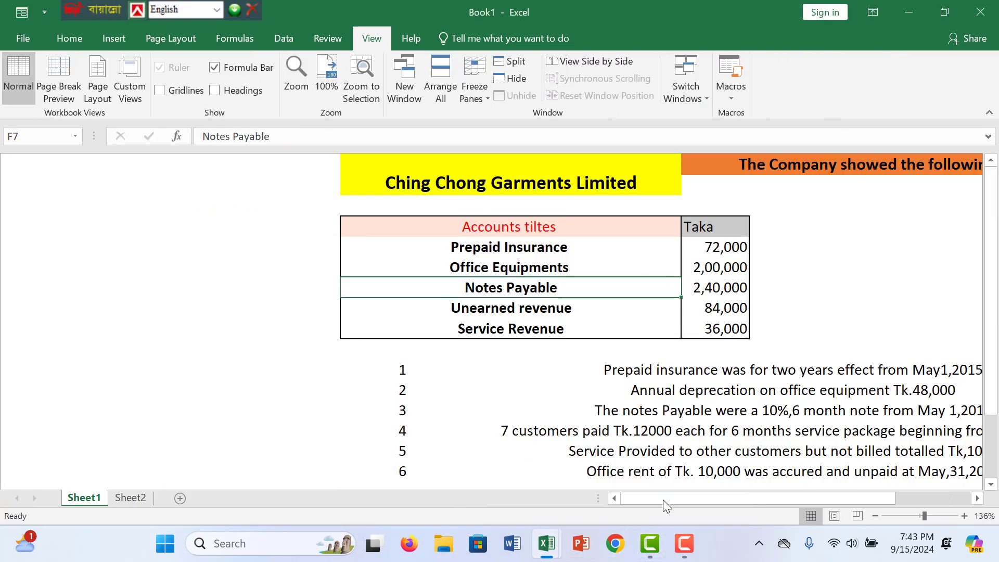
{"action": "left_click_drag", "start_coordinate": [663, 499], "coordinate": [713, 498]}
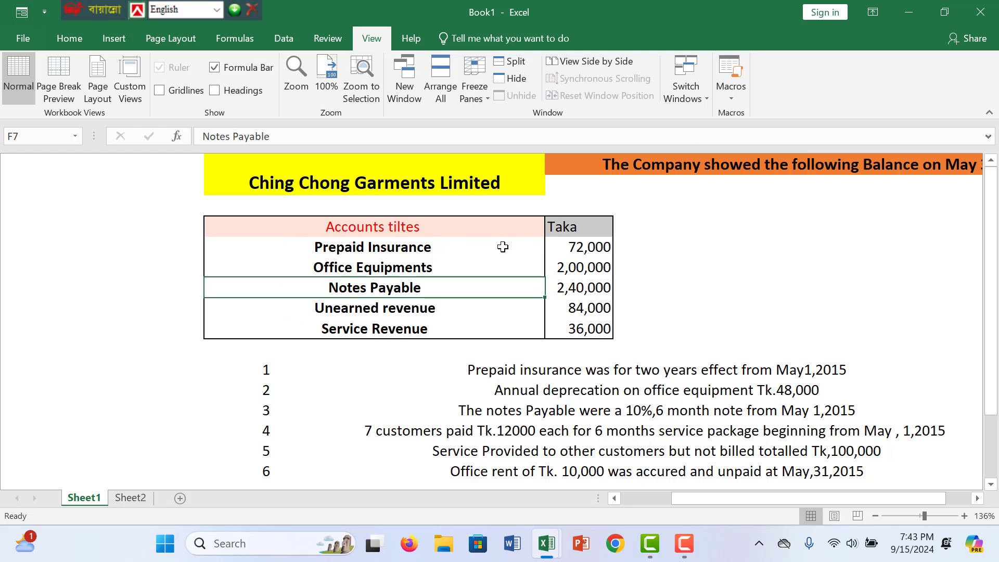
{"action": "left_click", "coordinate": [439, 247]}
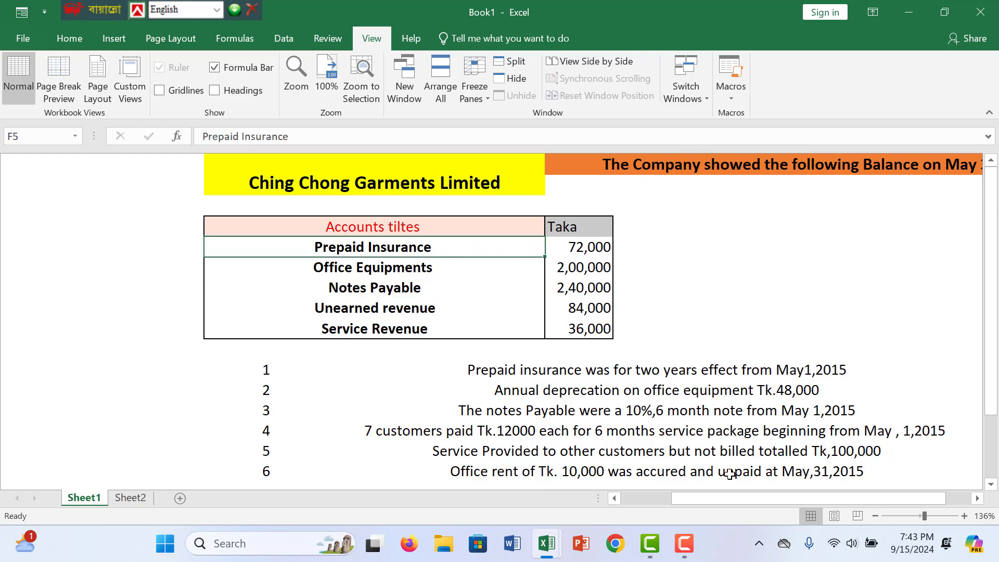
{"action": "mouse_move", "coordinate": [549, 541]}
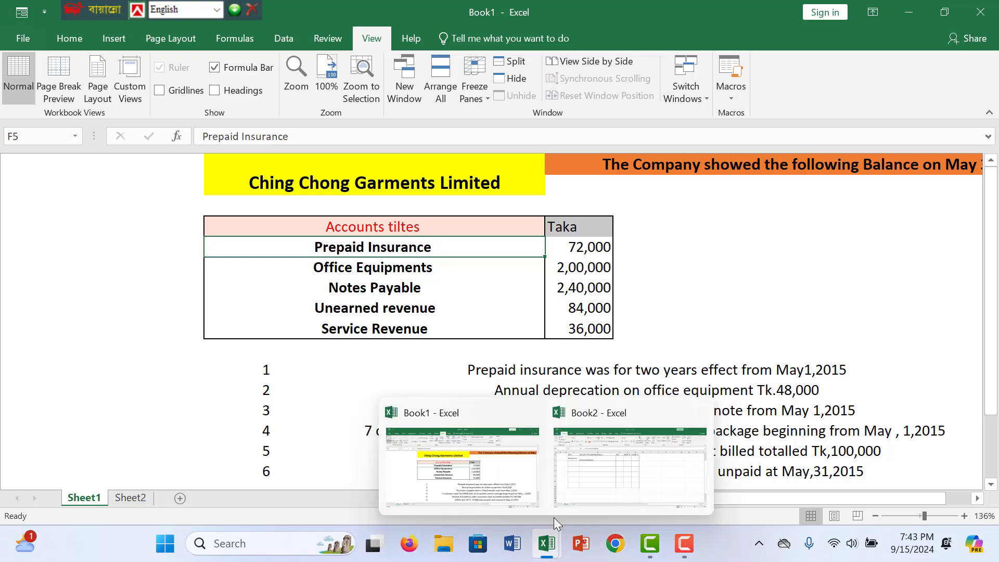
{"action": "left_click", "coordinate": [596, 497]}
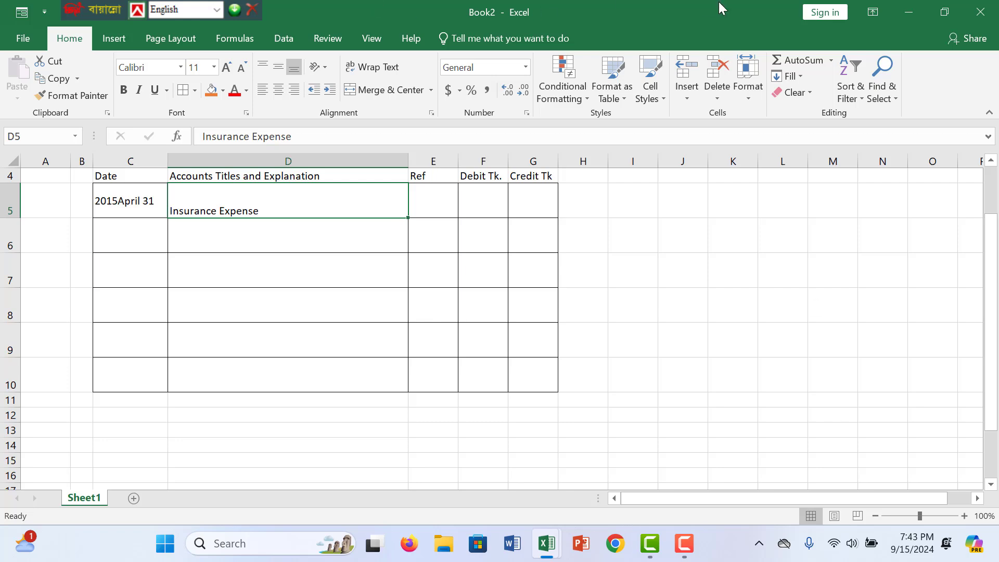
- Check the Prepaid Insurance amount against the two-year insurance note in Book1, and return to the journal in Book2
{"action": "mouse_move", "coordinate": [538, 553]}
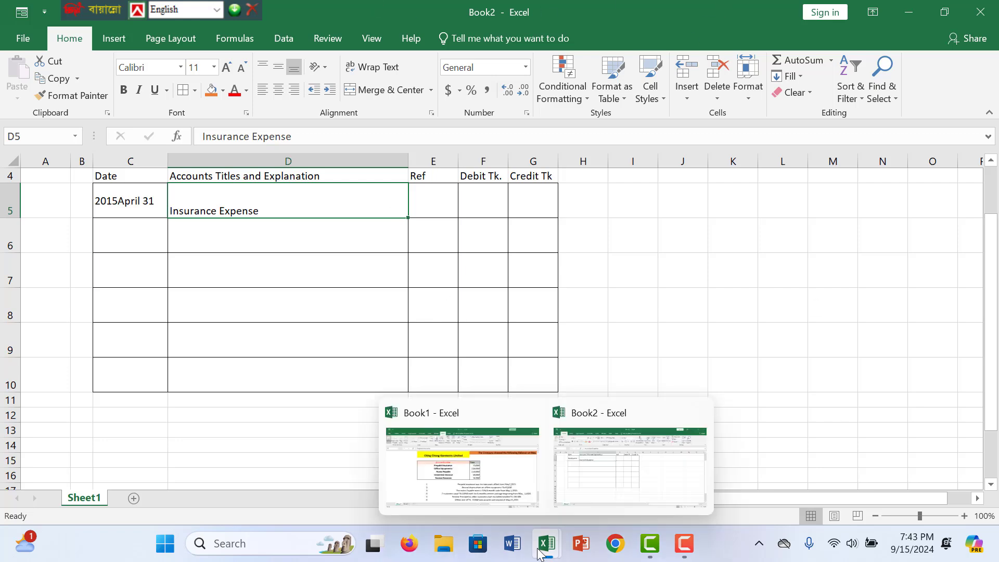
{"action": "left_click", "coordinate": [510, 506]}
{"action": "left_click", "coordinate": [742, 245]}
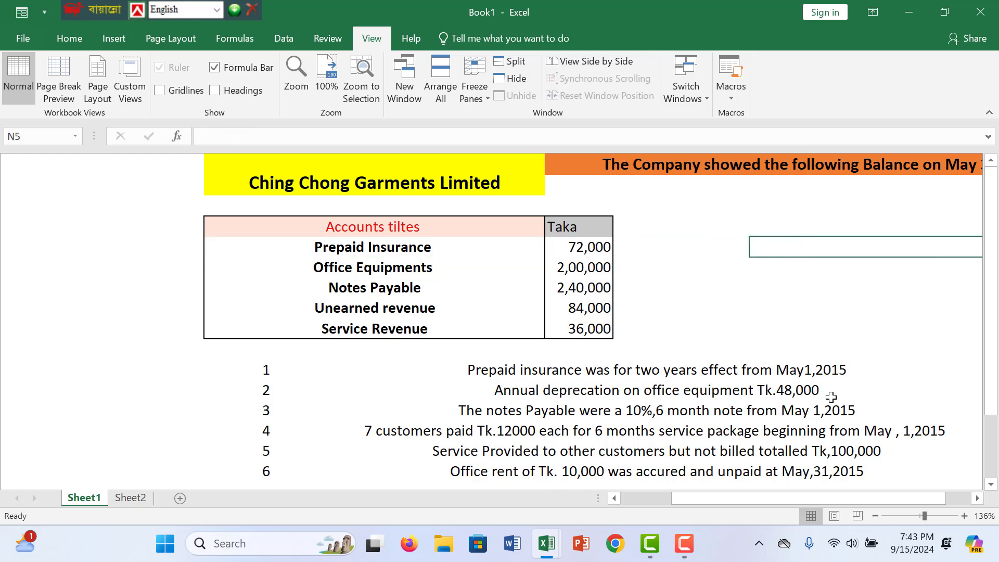
{"action": "left_click", "coordinate": [601, 249]}
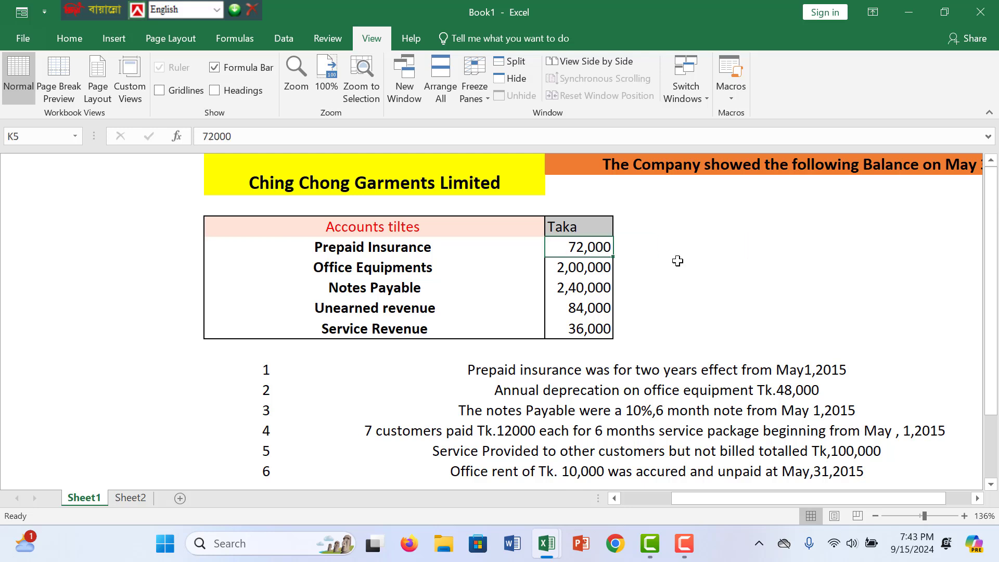
{"action": "left_click", "coordinate": [739, 261]}
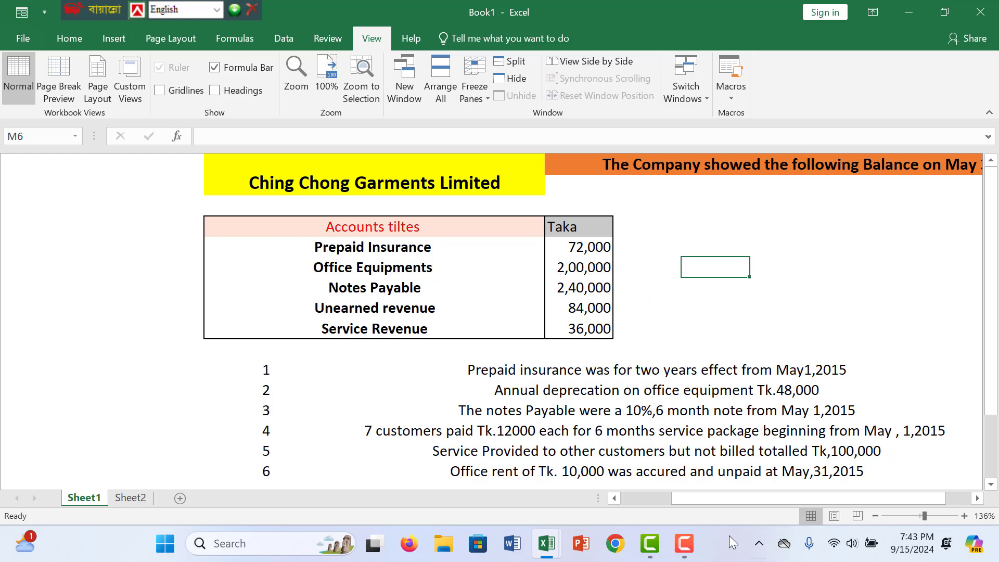
{"action": "left_click", "coordinate": [596, 251]}
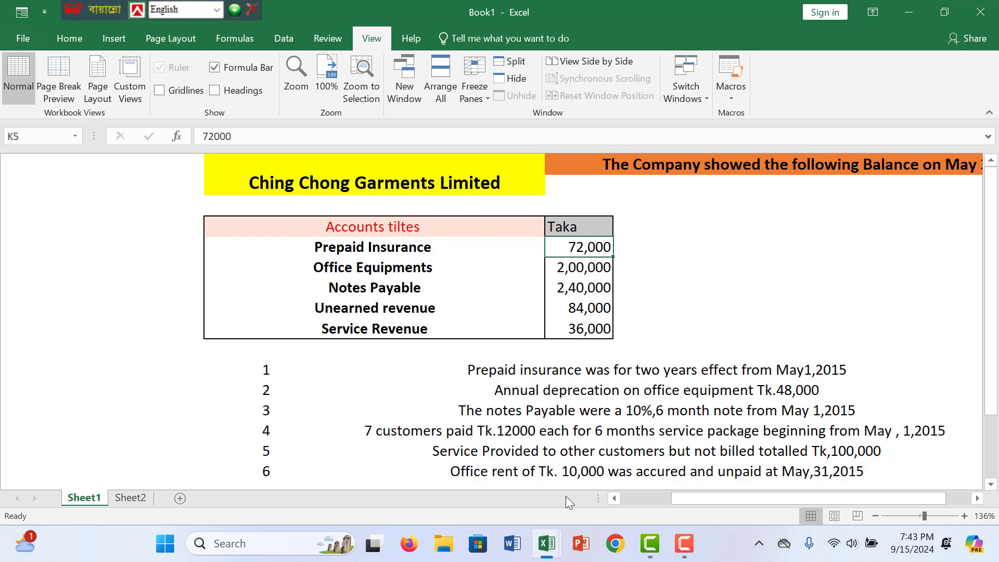
{"action": "mouse_move", "coordinate": [554, 549]}
{"action": "left_click", "coordinate": [617, 490]}
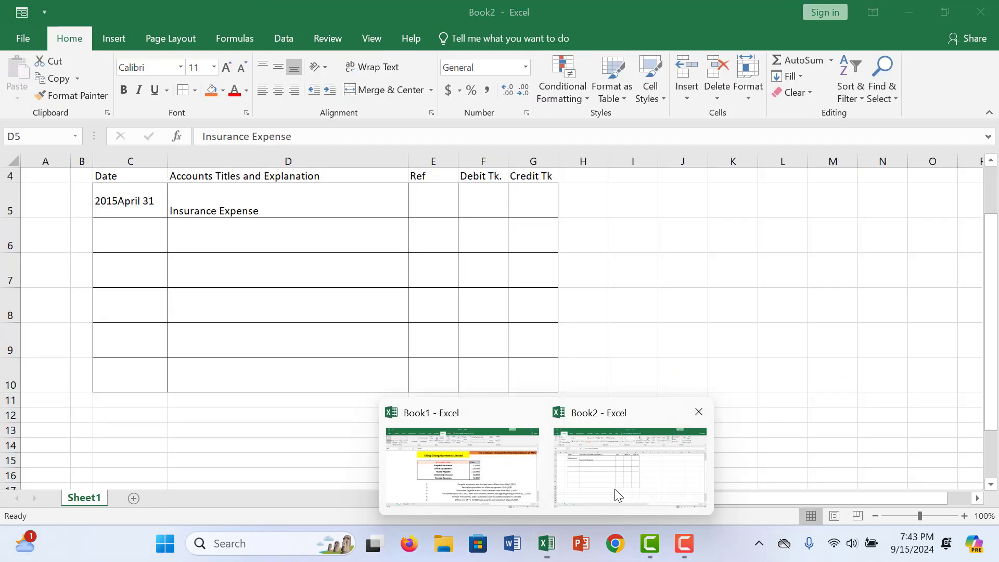
- Enter 3000 in cell E5 under Ref and middle-align Insurance Expense vertically in cell D5
{"action": "left_click", "coordinate": [430, 208]}
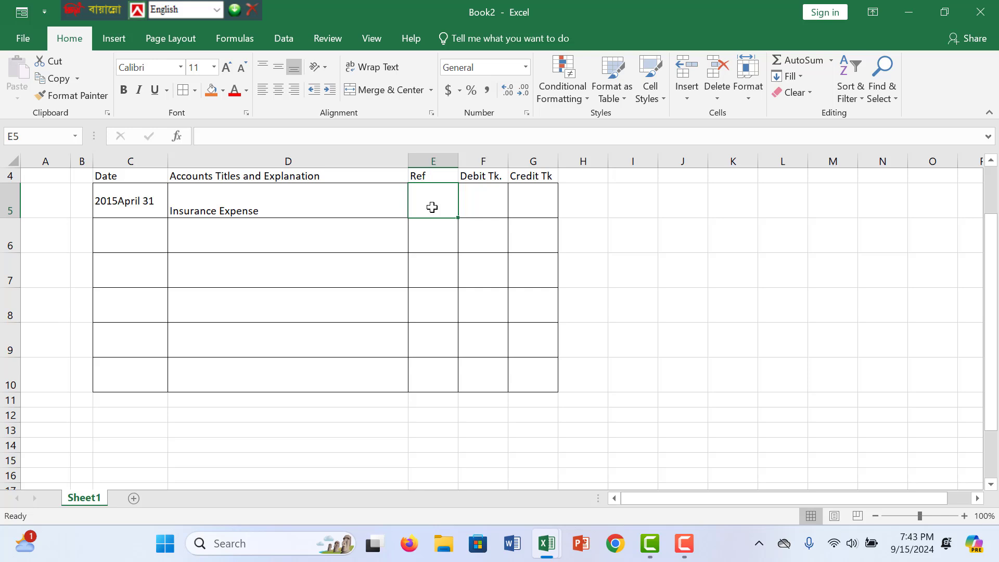
{"action": "type", "text": "3000"}
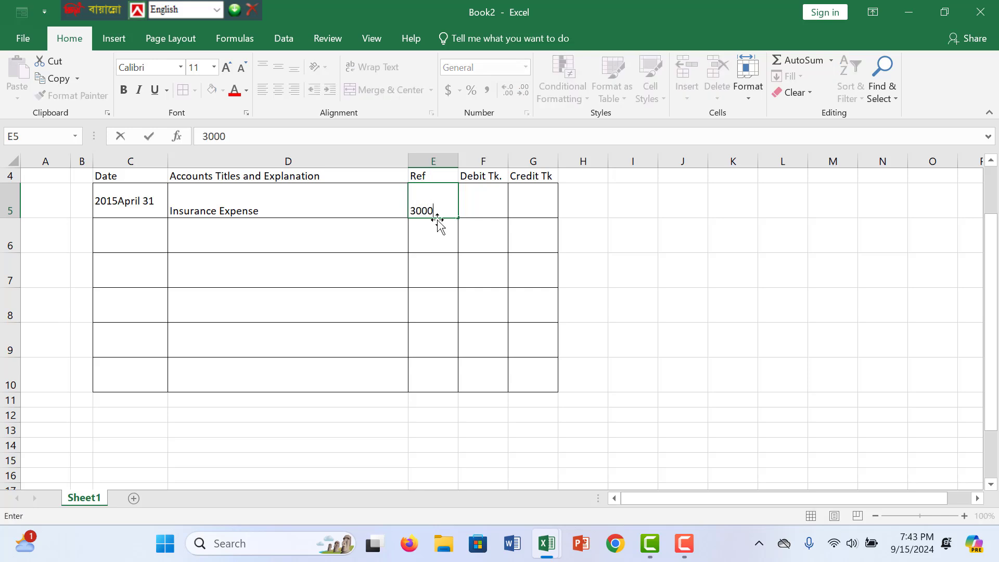
{"action": "left_click", "coordinate": [273, 208]}
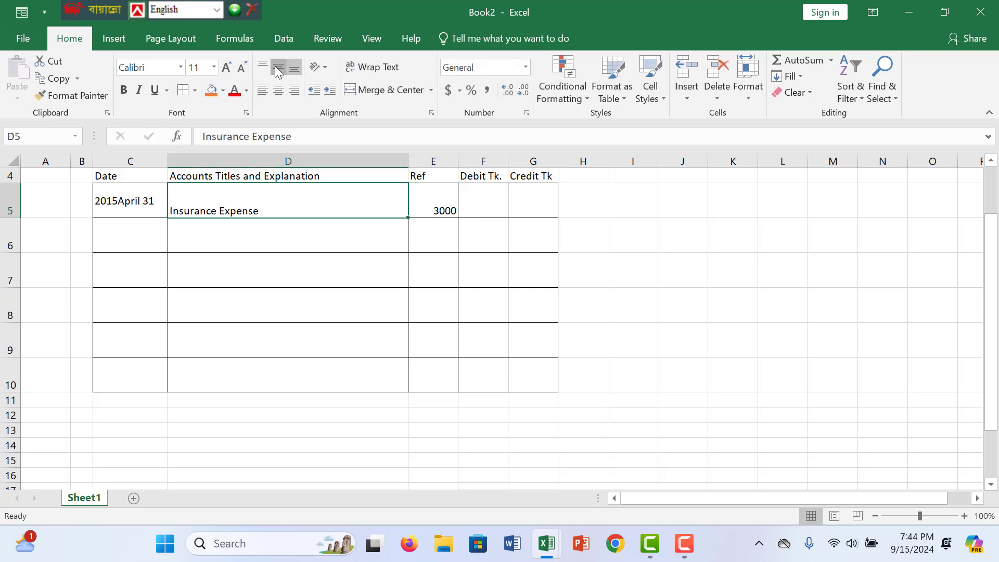
{"action": "left_click", "coordinate": [275, 65]}
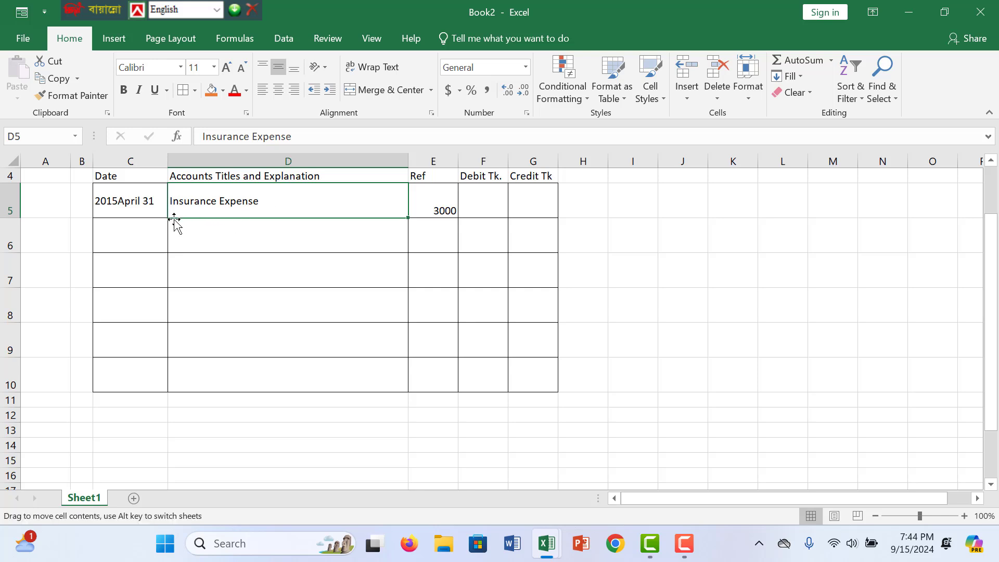
- Merge and center cells C5:C6 so the date spans both journal rows
{"action": "left_click", "coordinate": [204, 240]}
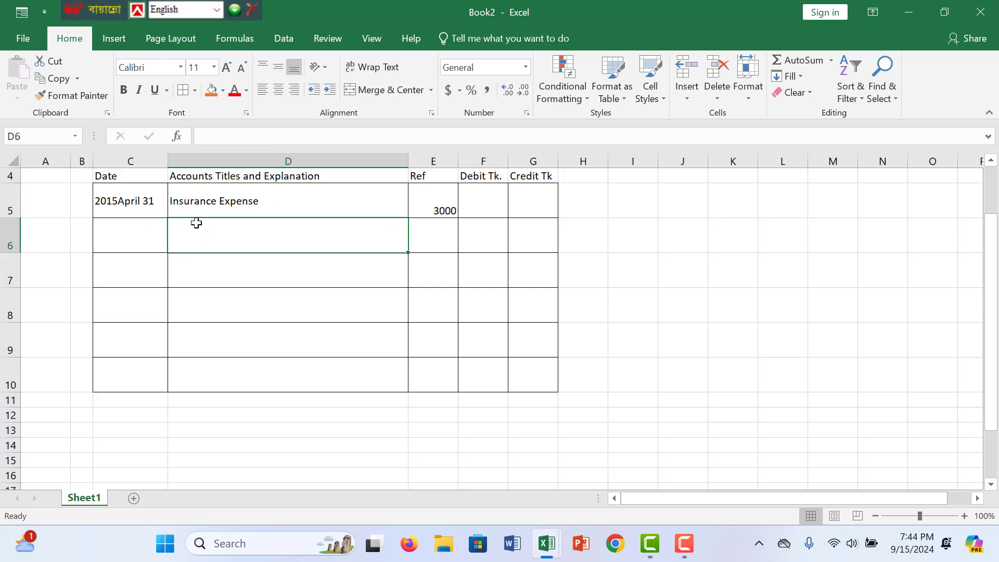
{"action": "left_click_drag", "start_coordinate": [129, 212], "coordinate": [134, 233]}
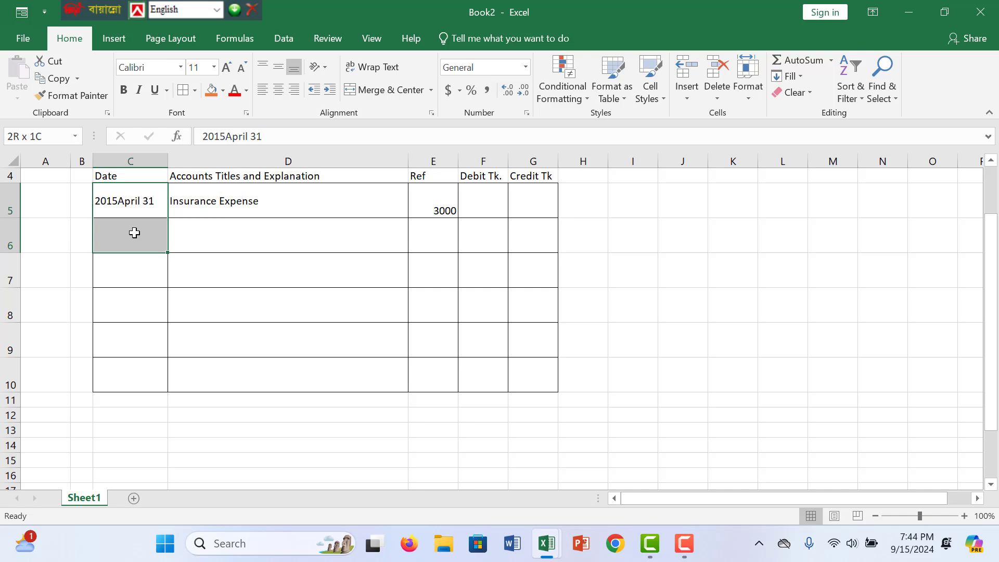
{"action": "left_click", "coordinate": [377, 90]}
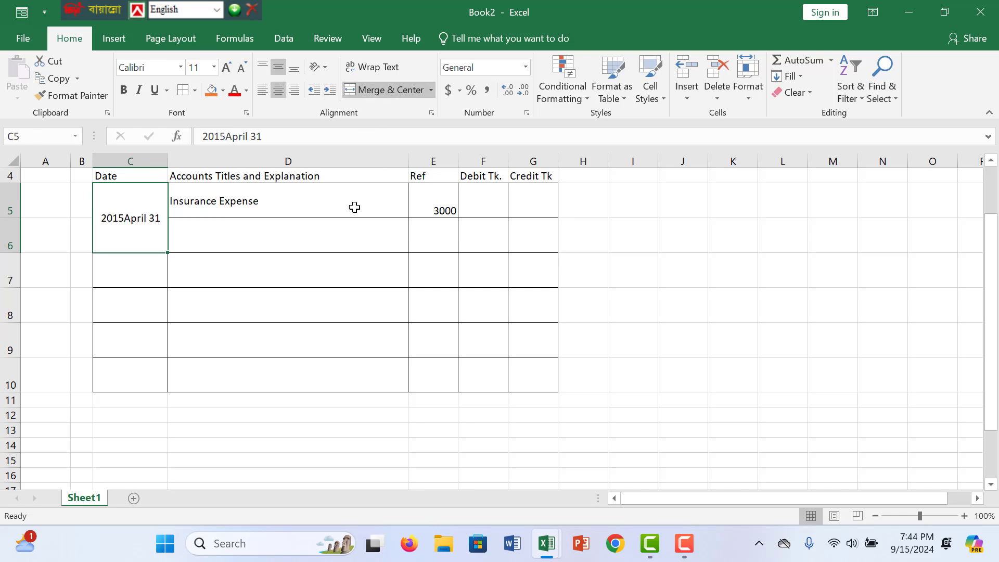
- Try merging and centering cells D5:D6 around Insurance Expense, and split them again
{"action": "mouse_move", "coordinate": [354, 207]}
{"action": "left_mouse_down"}
{"action": "mouse_move", "coordinate": [257, 229]}
{"action": "mouse_move", "coordinate": [304, 238]}
{"action": "left_mouse_up"}
{"action": "left_click", "coordinate": [297, 198]}
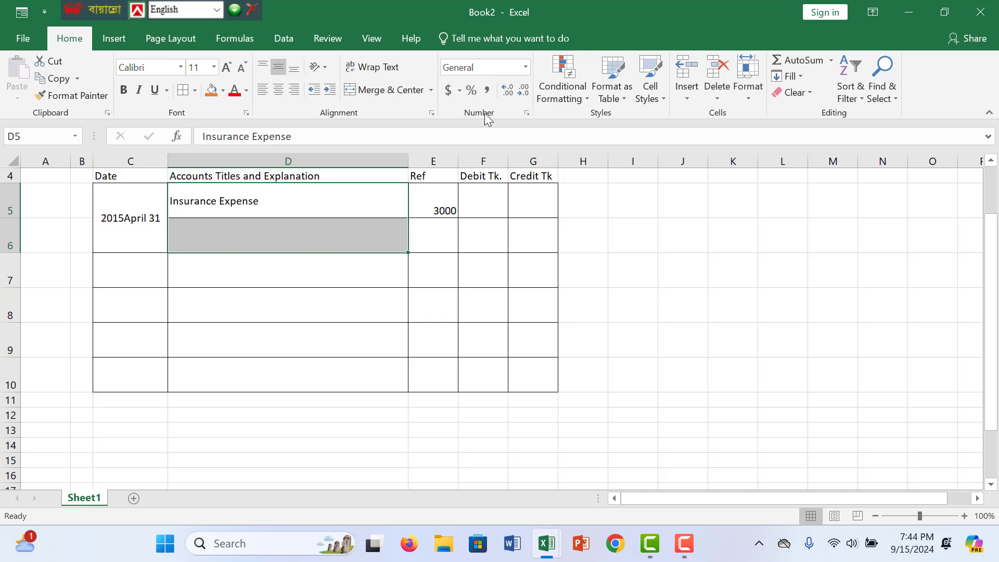
{"action": "left_click", "coordinate": [384, 93]}
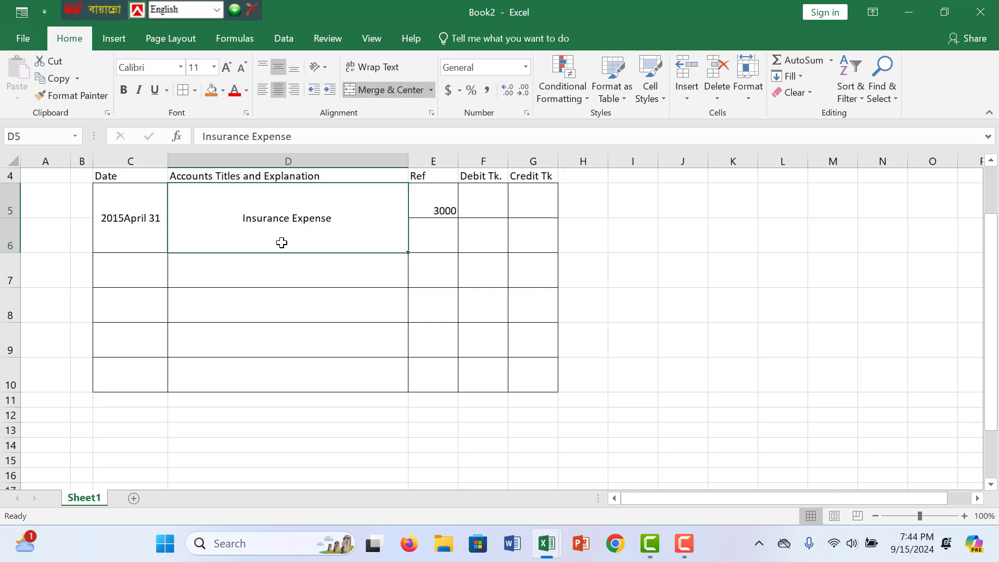
{"action": "left_click", "coordinate": [373, 91]}
- Enter Prepaid insurance in cell D6, below Insurance Expense
{"action": "left_click", "coordinate": [232, 234]}
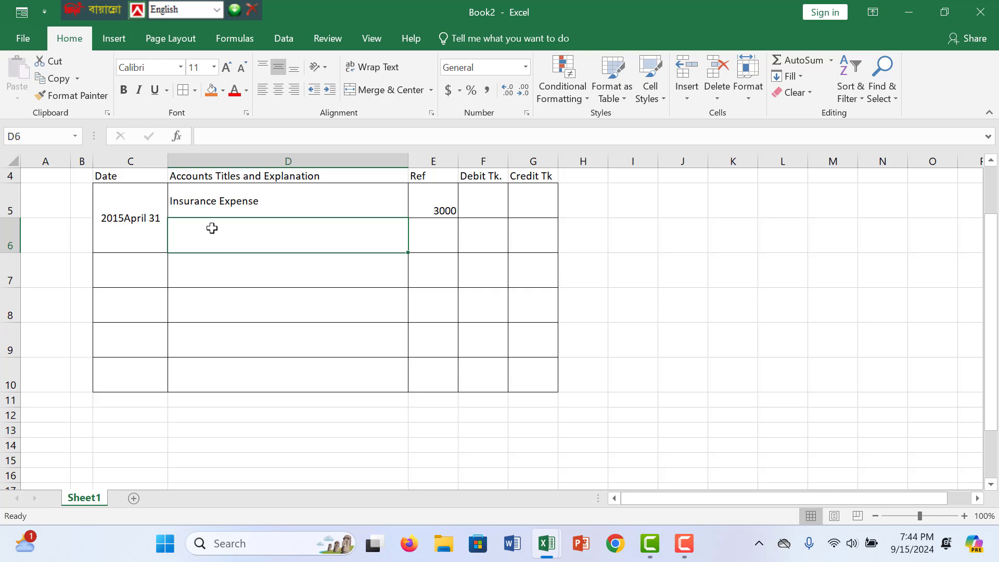
{"action": "type", "text": "Pre"}
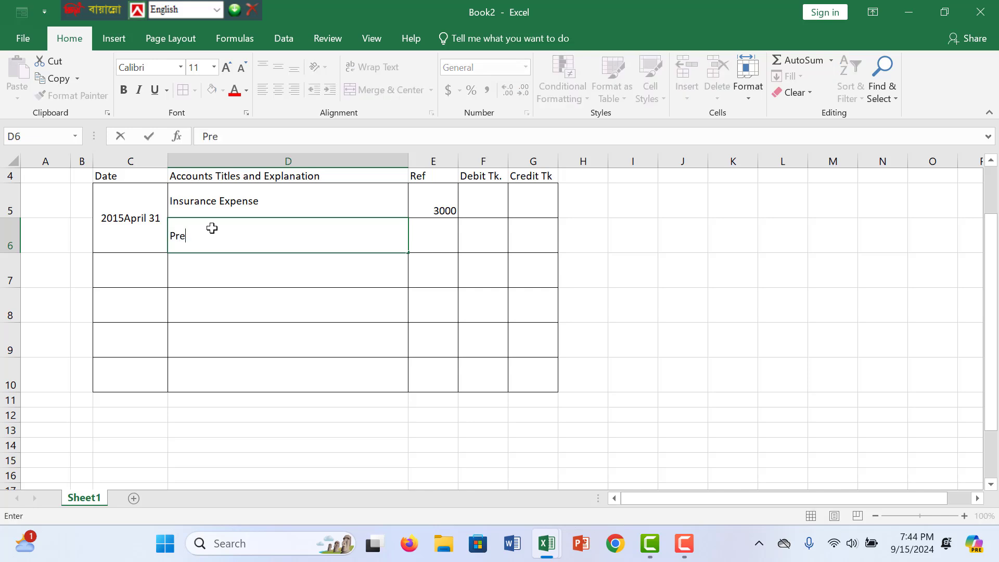
{"action": "type", "text": "a"}
{"action": "key", "text": "BackSpace"}
{"action": "key", "text": "BackSpace"}
{"action": "key", "text": "BackSpace"}
{"action": "key", "text": "BackSpace"}
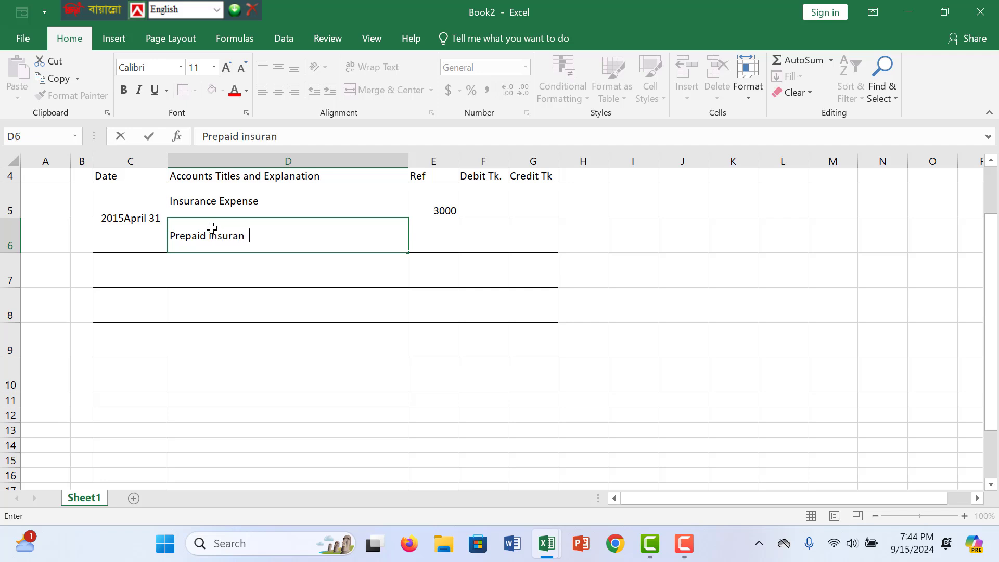
{"action": "type", "text": "ce"}
{"action": "left_click", "coordinate": [470, 235]}
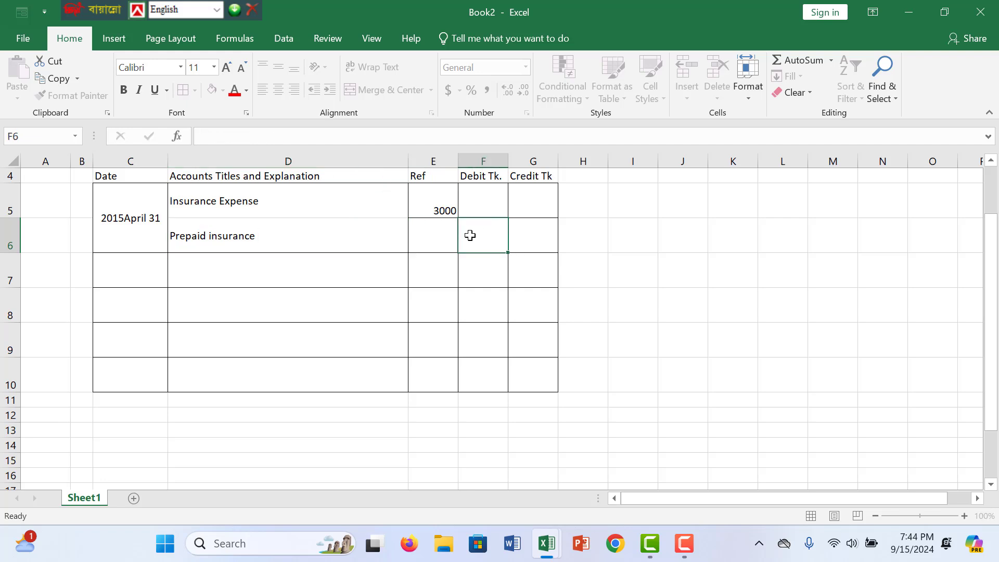
- Move the 3000 amount from Ref cell E5 to cell F5 under Debit Tk
{"action": "left_click", "coordinate": [445, 203]}
{"action": "key", "text": "ctrl+c"}
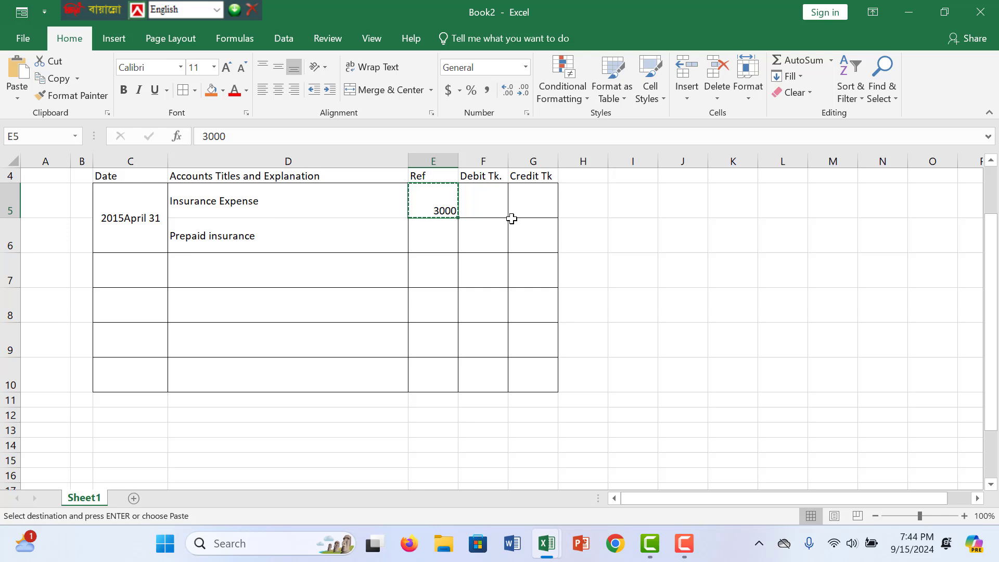
{"action": "left_click", "coordinate": [488, 207]}
{"action": "key", "text": "ctrl+v"}
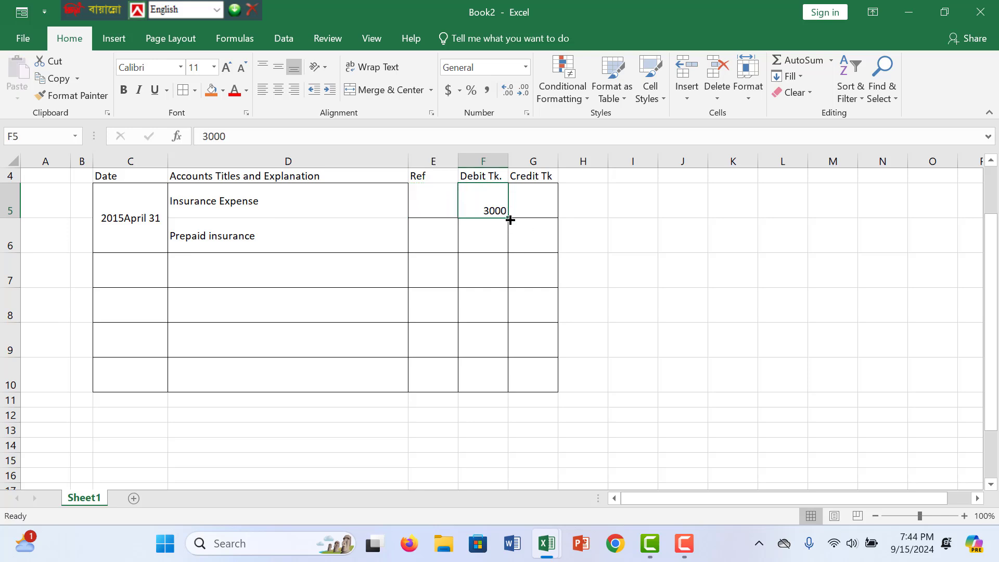
{"action": "mouse_move", "coordinate": [510, 220]}
{"action": "left_mouse_down"}
{"action": "mouse_move", "coordinate": [539, 232]}
{"action": "mouse_move", "coordinate": [526, 229]}
{"action": "left_mouse_up"}
- Enter the formula =F5 in cell G6 under Credit Tk on the Prepaid insurance row
{"action": "left_click", "coordinate": [528, 233]}
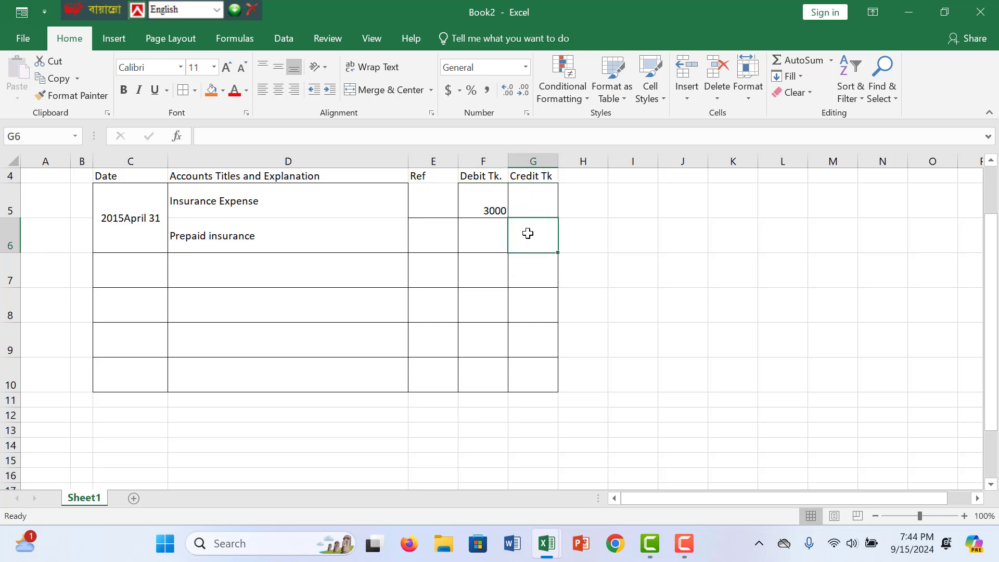
{"action": "type", "text": "="}
{"action": "left_click", "coordinate": [469, 203]}
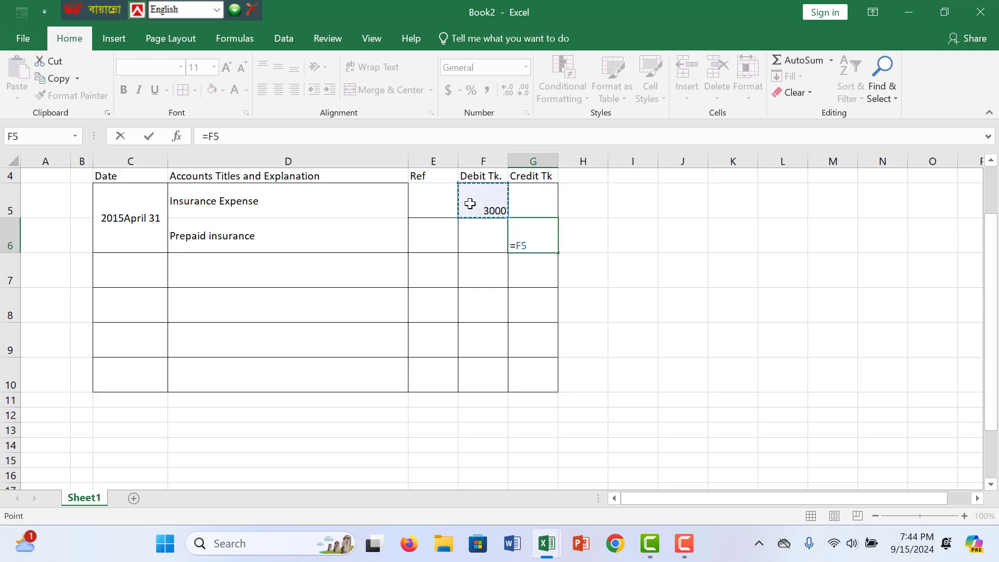
{"action": "key", "text": "Return"}
{"action": "left_click", "coordinate": [495, 208]}
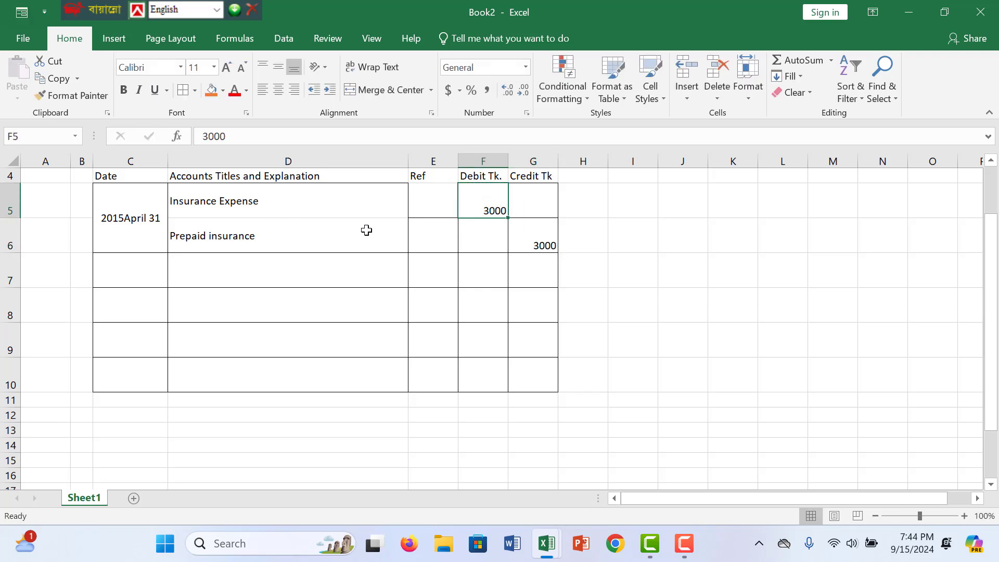
- Merge and center the Ref column cells E5:E10 into one cell
{"action": "left_click", "coordinate": [428, 208]}
{"action": "left_click_drag", "start_coordinate": [427, 206], "coordinate": [437, 372]}
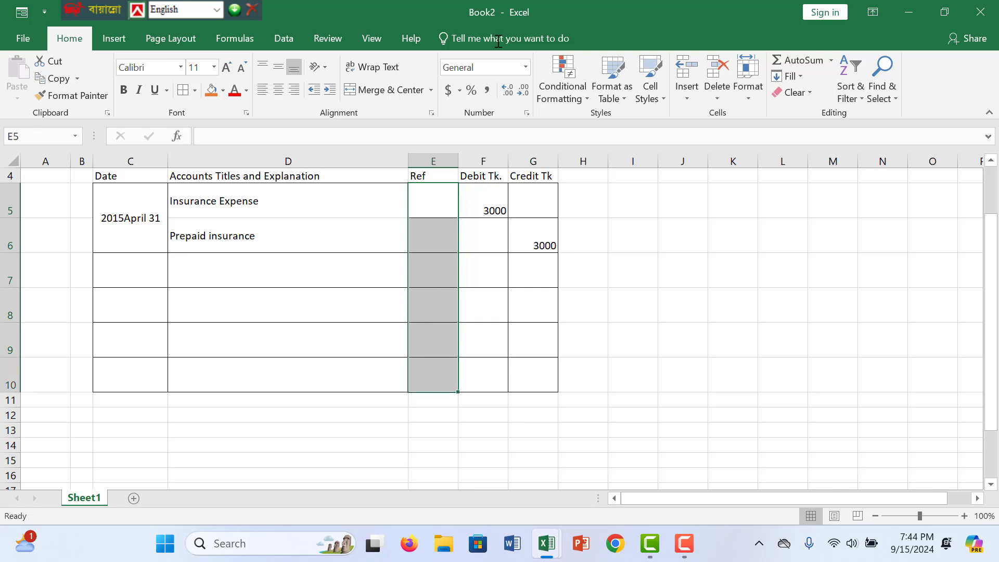
{"action": "left_click", "coordinate": [388, 90]}
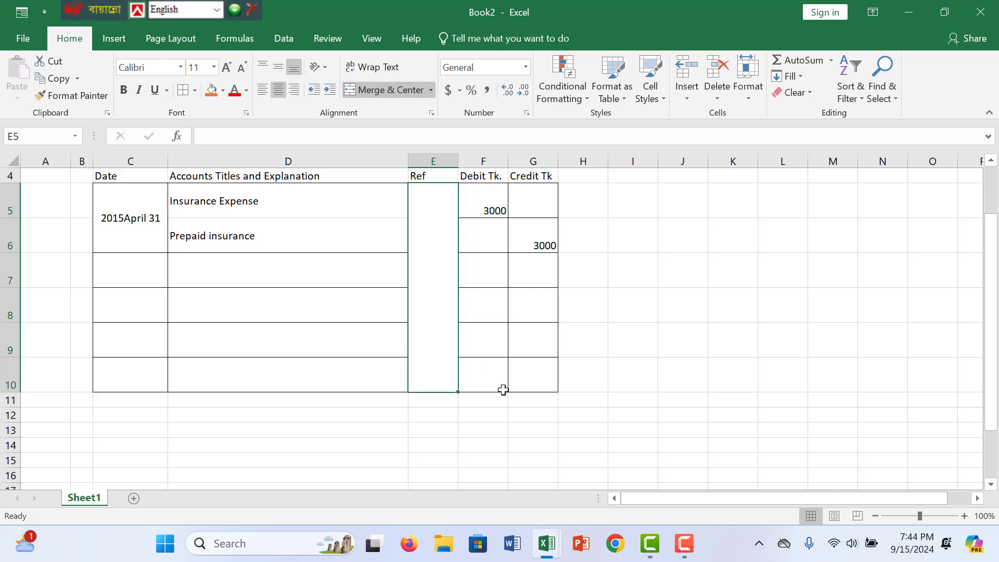
{"action": "left_click", "coordinate": [669, 310]}
{"action": "left_click", "coordinate": [434, 248]}
{"action": "scroll", "coordinate": [463, 283], "scroll_direction": "up", "scroll_amount": 1}
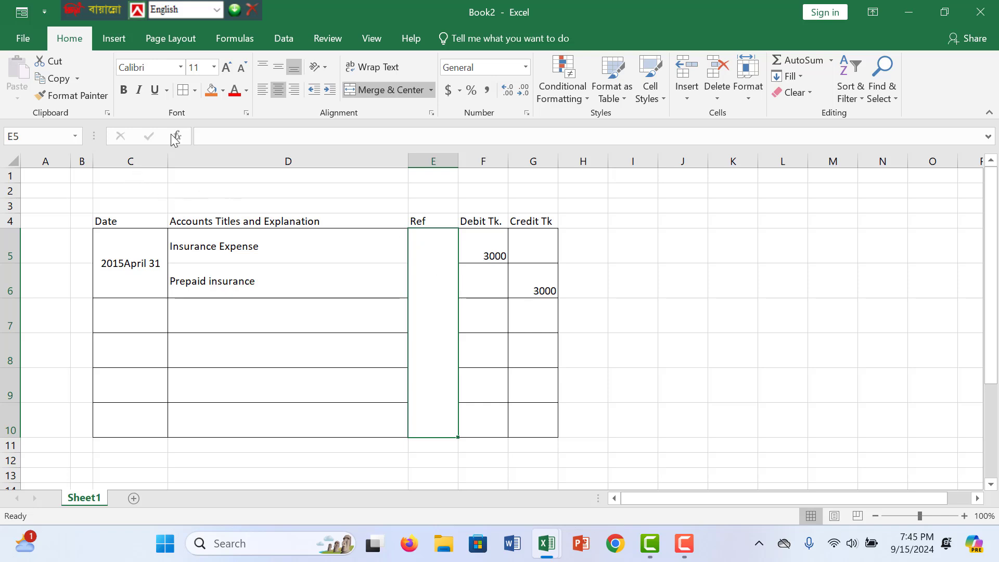
- Apply cell borders to the header row C4:G4
{"action": "left_click", "coordinate": [622, 307]}
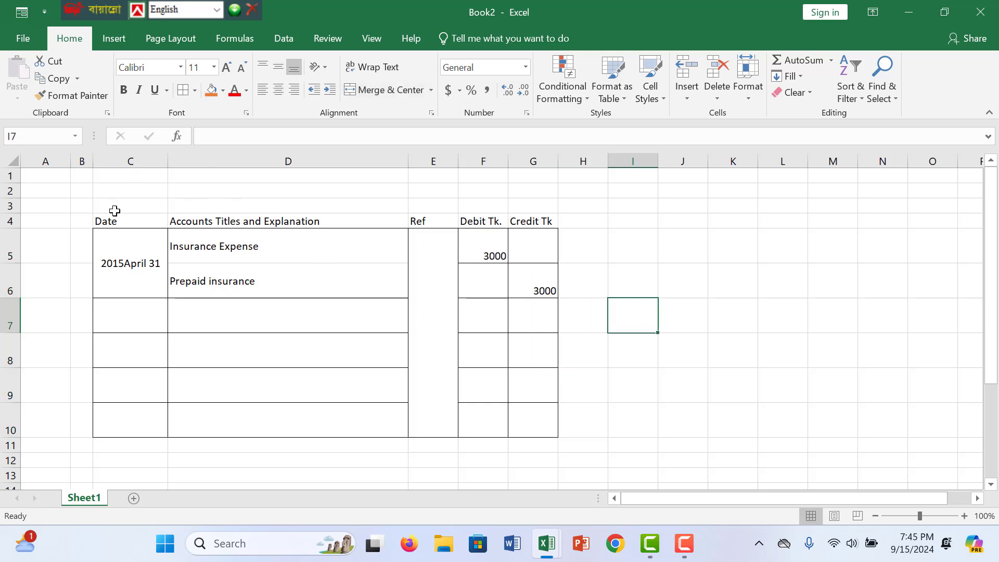
{"action": "left_click_drag", "start_coordinate": [107, 224], "coordinate": [519, 221]}
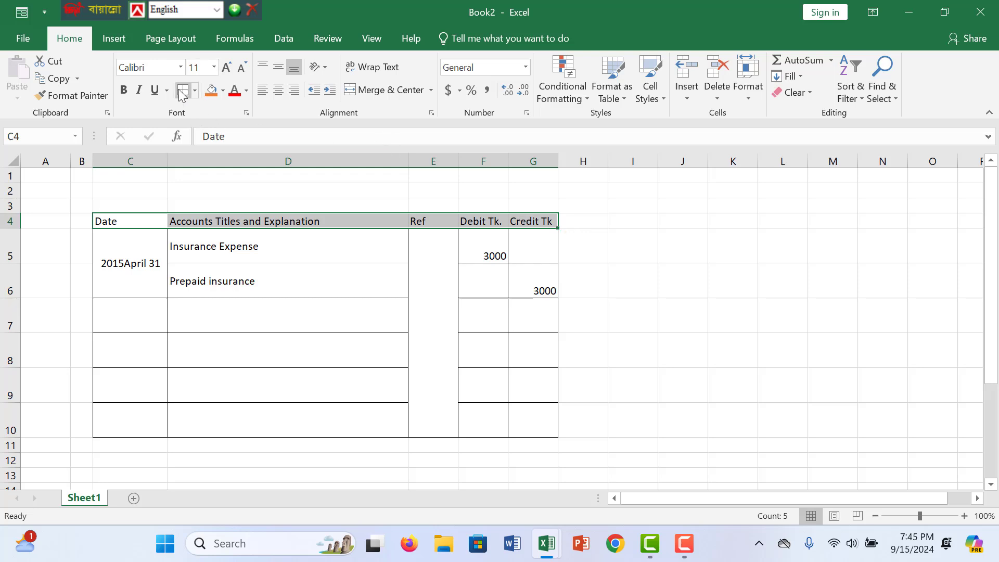
{"action": "left_click", "coordinate": [287, 311]}
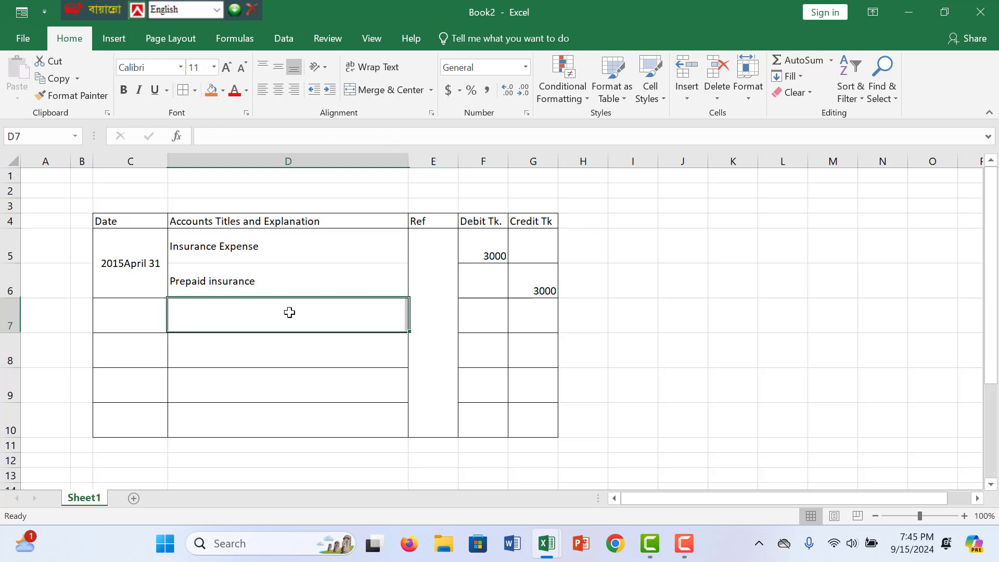
- Fill the merged date cell C5 down the Date column through row 10
{"action": "left_click", "coordinate": [217, 258]}
{"action": "left_click", "coordinate": [214, 265]}
{"action": "left_click", "coordinate": [207, 261]}
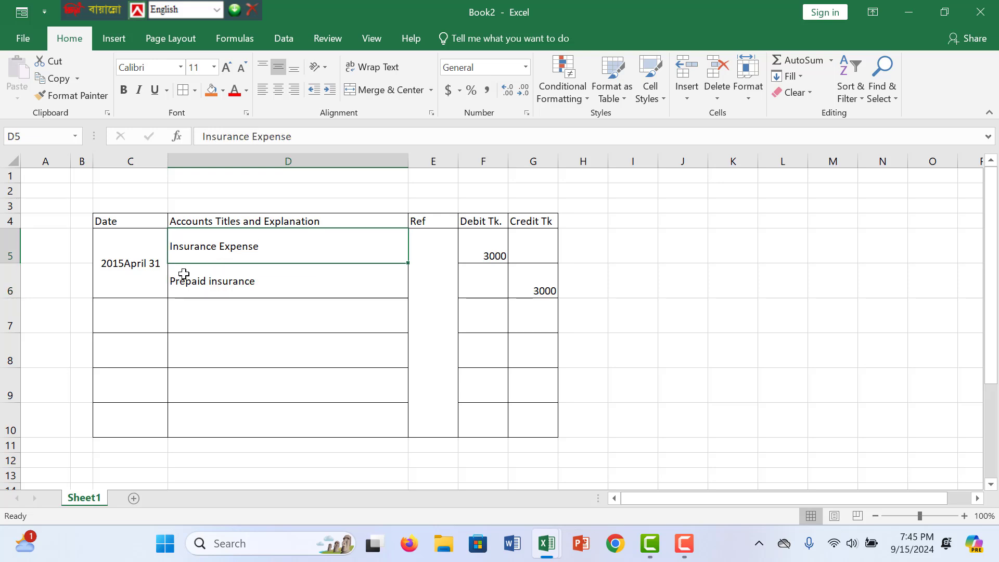
{"action": "left_click", "coordinate": [136, 317]}
{"action": "left_click", "coordinate": [161, 291]}
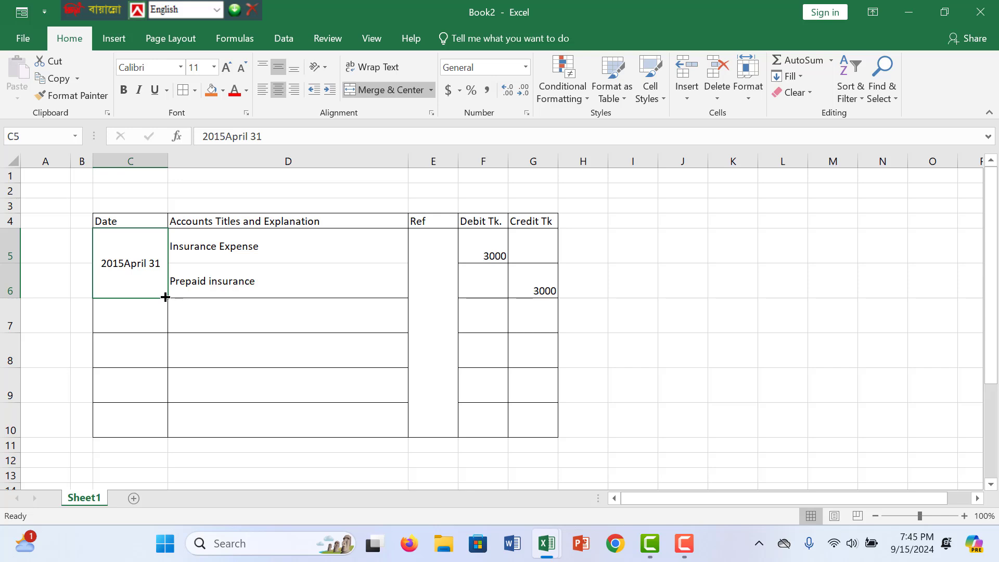
{"action": "left_click_drag", "start_coordinate": [165, 296], "coordinate": [147, 412]}
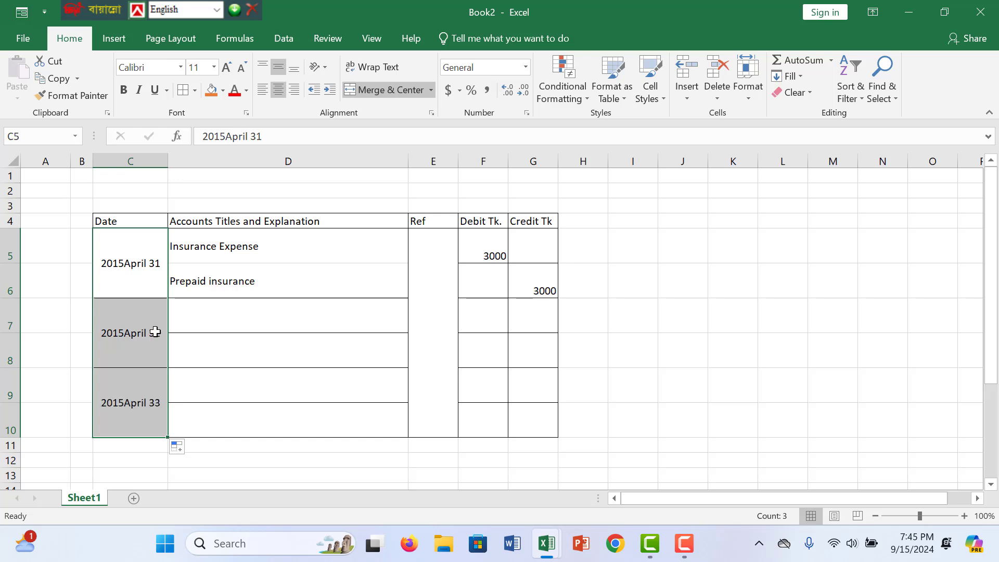
{"action": "left_click", "coordinate": [151, 332]}
{"action": "left_click", "coordinate": [258, 317]}
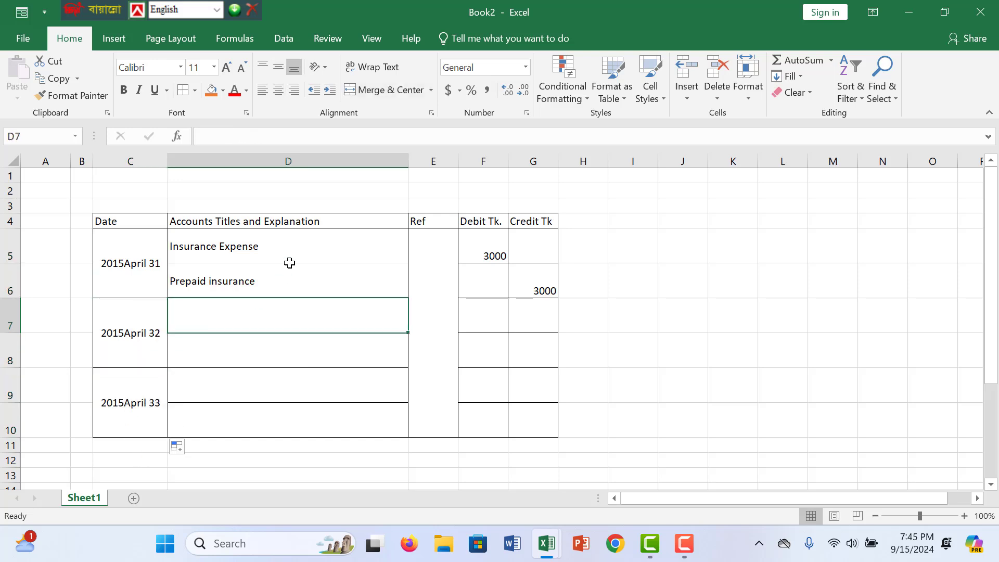
- Extend the text in cell D6 to read Prepaid insurance (To recordPrepaid insurance
{"action": "left_click_drag", "start_coordinate": [289, 260], "coordinate": [276, 283]}
{"action": "left_click", "coordinate": [276, 283]}
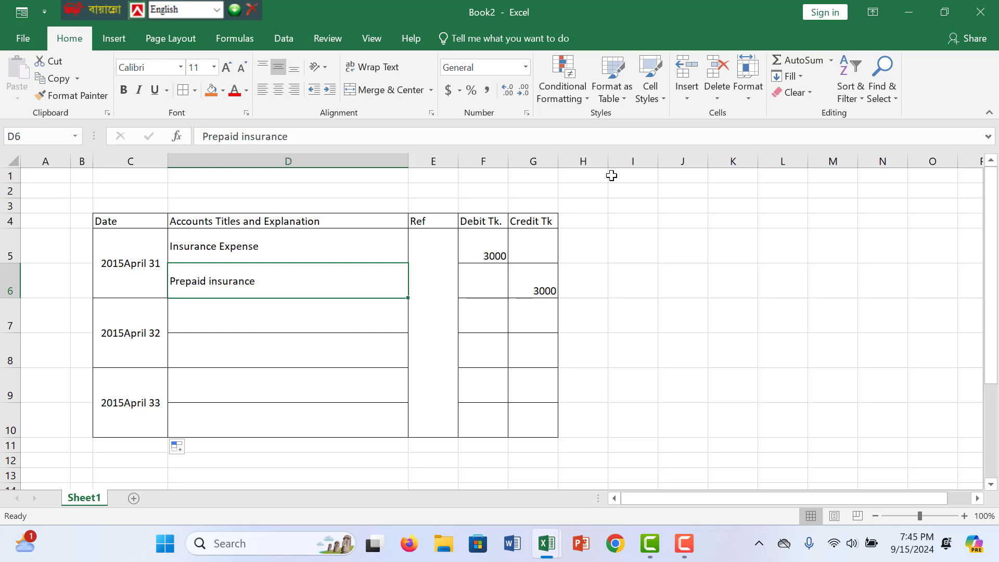
{"action": "double_click", "coordinate": [262, 278]}
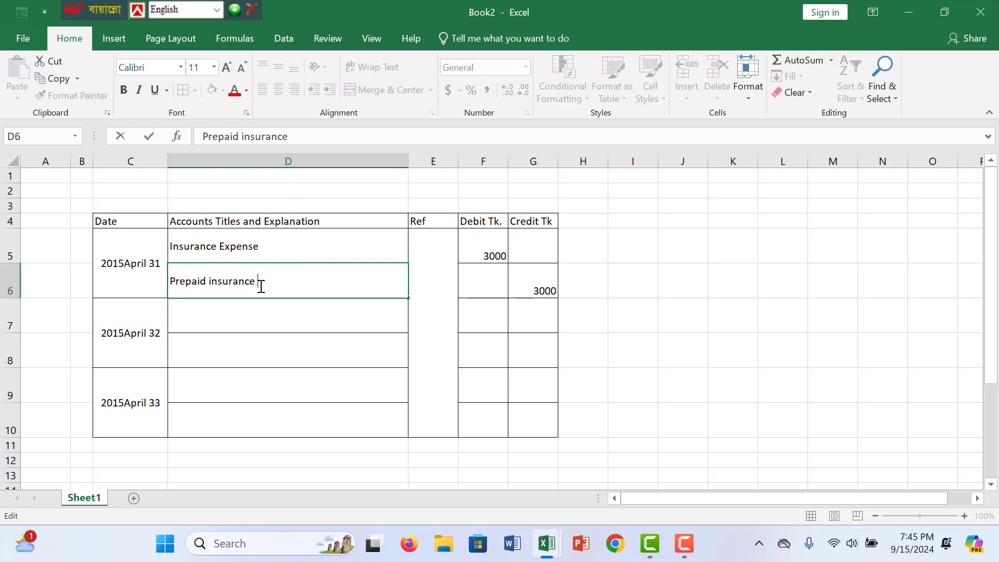
{"action": "type", "text": "(To red"}
{"action": "key", "text": "BackSpace"}
{"action": "key", "text": "BackSpace"}
{"action": "type", "text": "cordPre"}
{"action": "type", "text": "paid ind"}
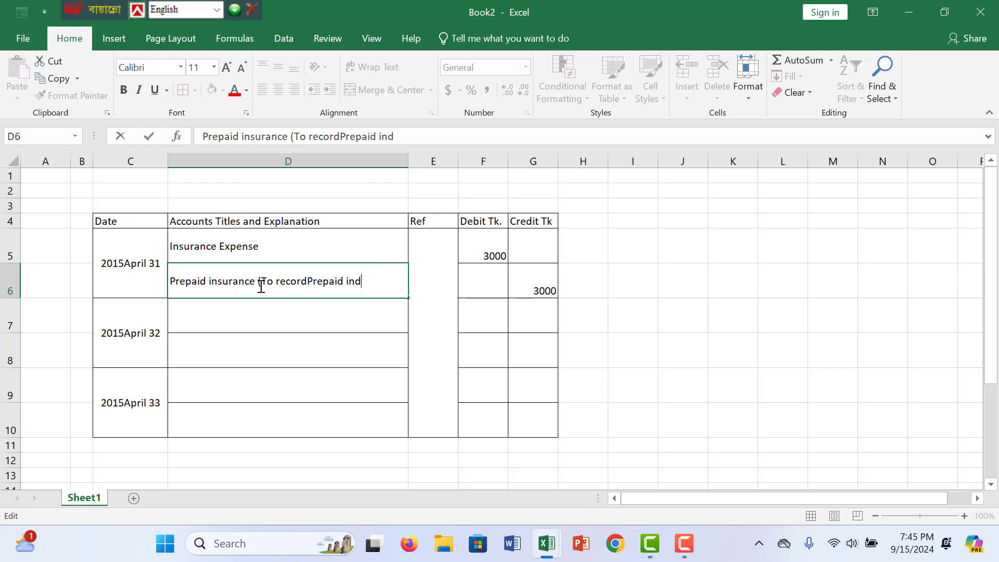
{"action": "key", "text": "BackSpace"}
{"action": "type", "text": "000"}
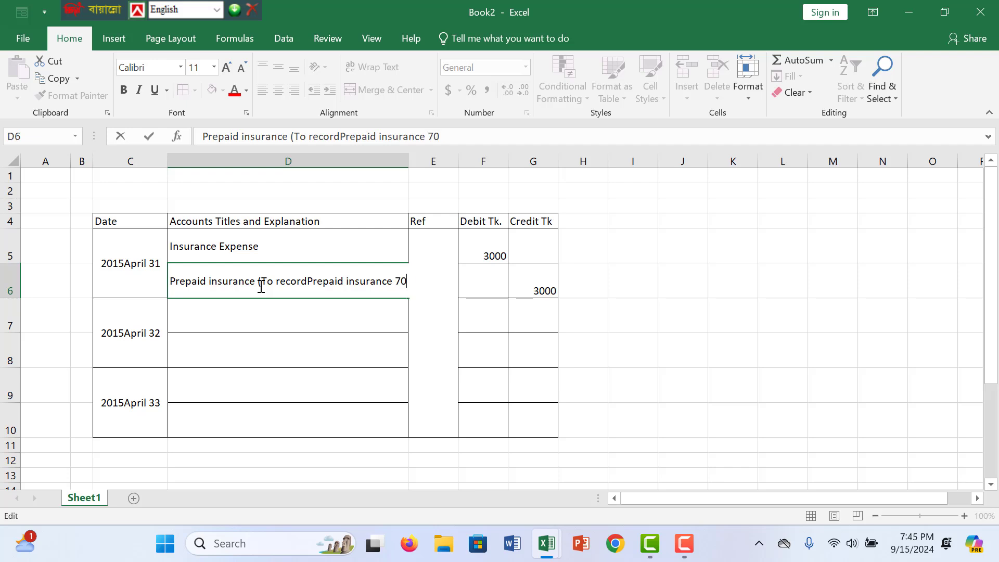
{"action": "key", "text": "BackSpace"}
{"action": "key", "text": "BackSpace"}
{"action": "key", "text": "BackSpace"}
{"action": "key", "text": "BackSpace"}
- Autofit column D, and widen it further to leave room for a longer explanation
{"action": "left_click", "coordinate": [408, 160]}
{"action": "double_click", "coordinate": [408, 160]}
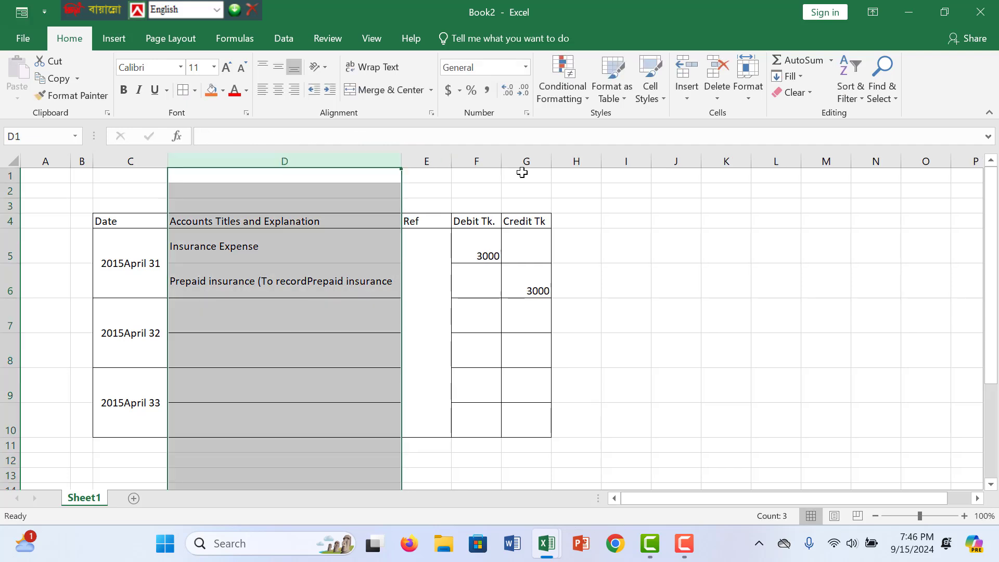
{"action": "left_click", "coordinate": [617, 177]}
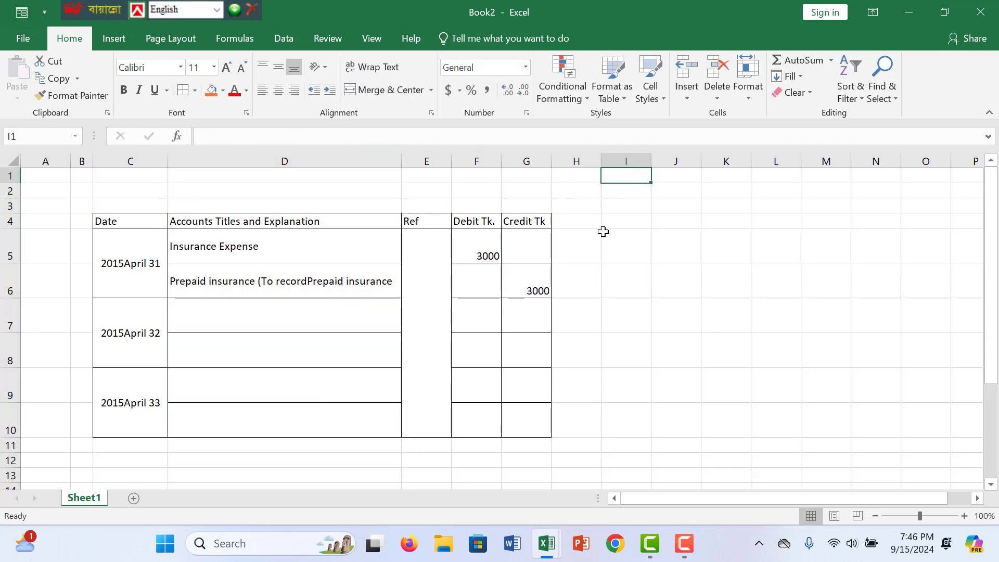
{"action": "left_click_drag", "start_coordinate": [403, 158], "coordinate": [481, 165]}
- Append the amount 72000 to the explanation in cell D6
{"action": "left_click", "coordinate": [400, 280]}
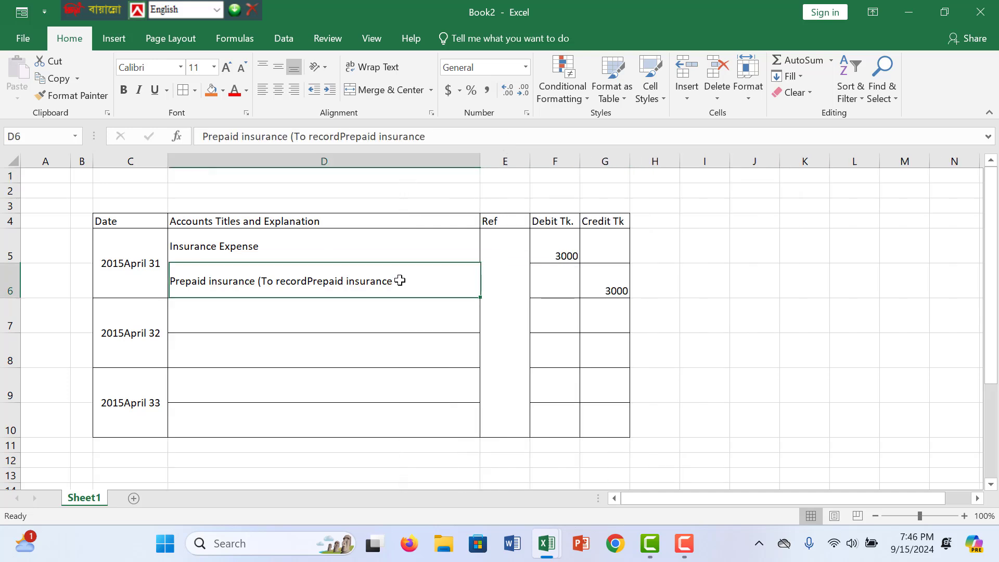
{"action": "double_click", "coordinate": [400, 280]}
{"action": "type", "text": "7"}
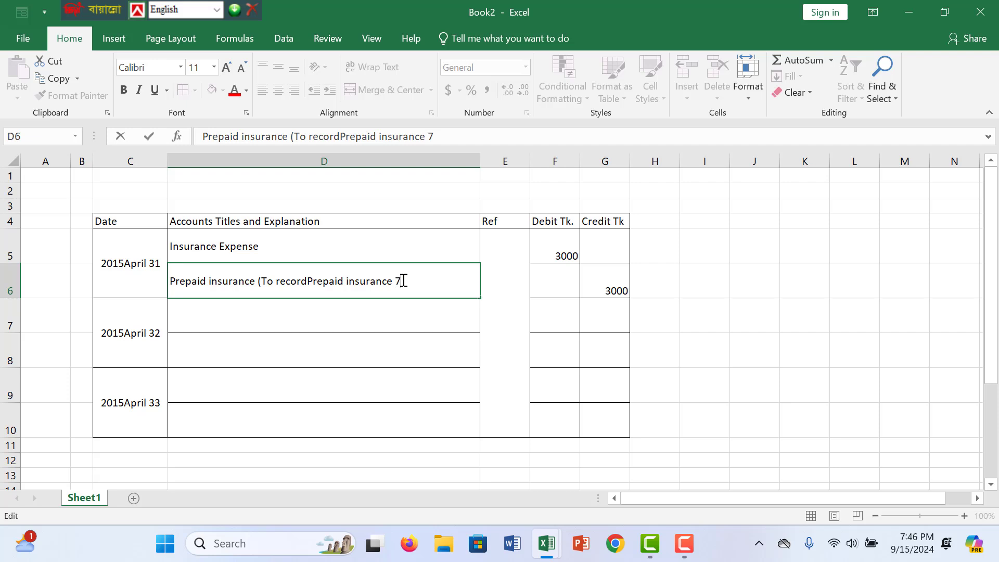
{"action": "type", "text": "2000"}
- Check the prepaid insurance note in Book1, and append /24) to the explanation in Book2's cell D6
{"action": "mouse_move", "coordinate": [546, 543]}
{"action": "left_click", "coordinate": [454, 494]}
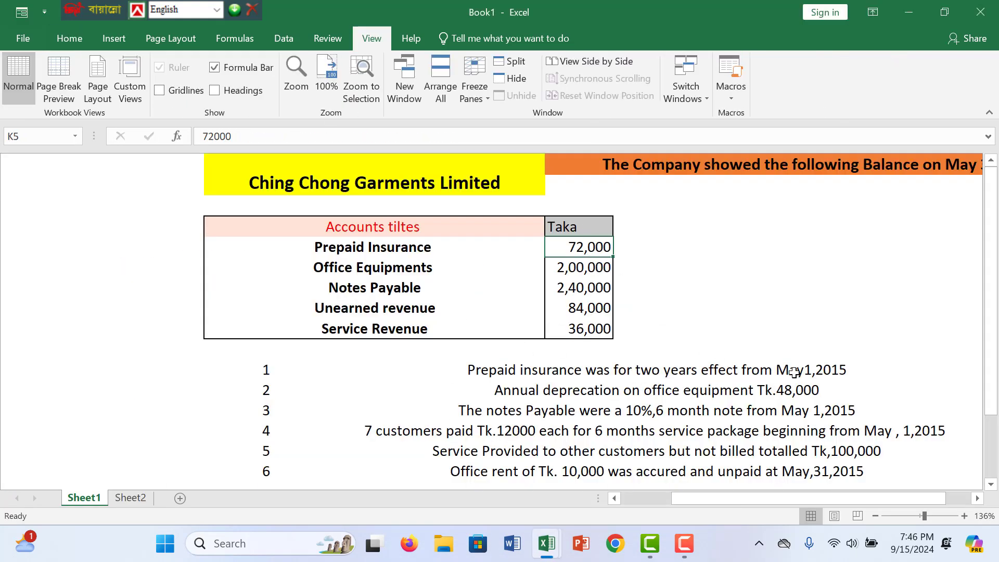
{"action": "left_click", "coordinate": [593, 371]}
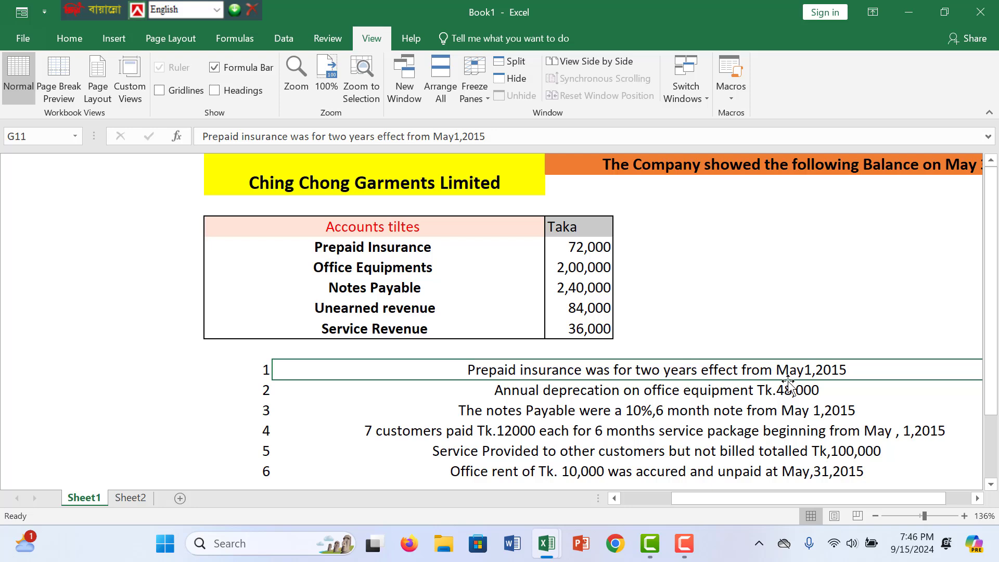
{"action": "mouse_move", "coordinate": [650, 543]}
{"action": "mouse_move", "coordinate": [546, 543]}
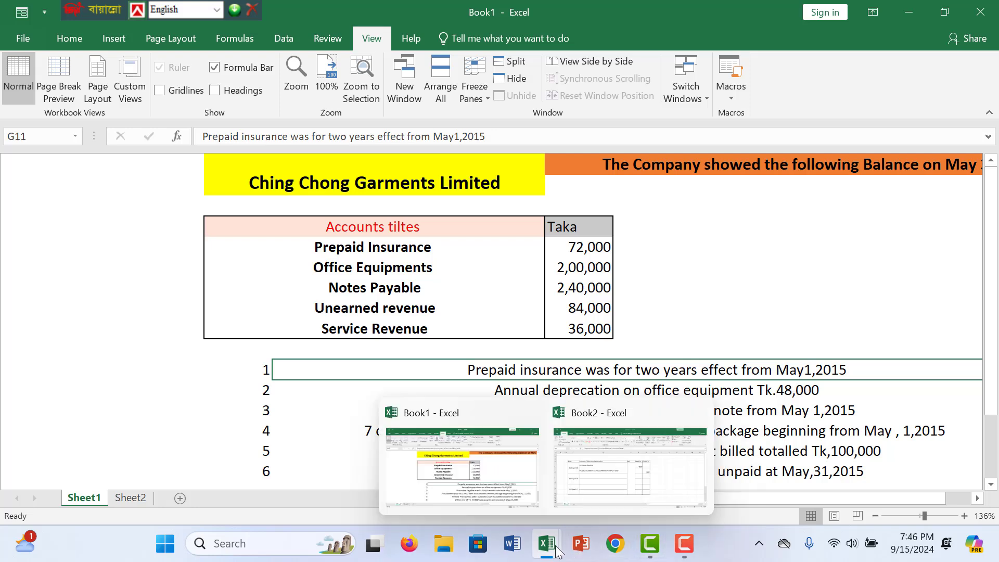
{"action": "left_click", "coordinate": [613, 448]}
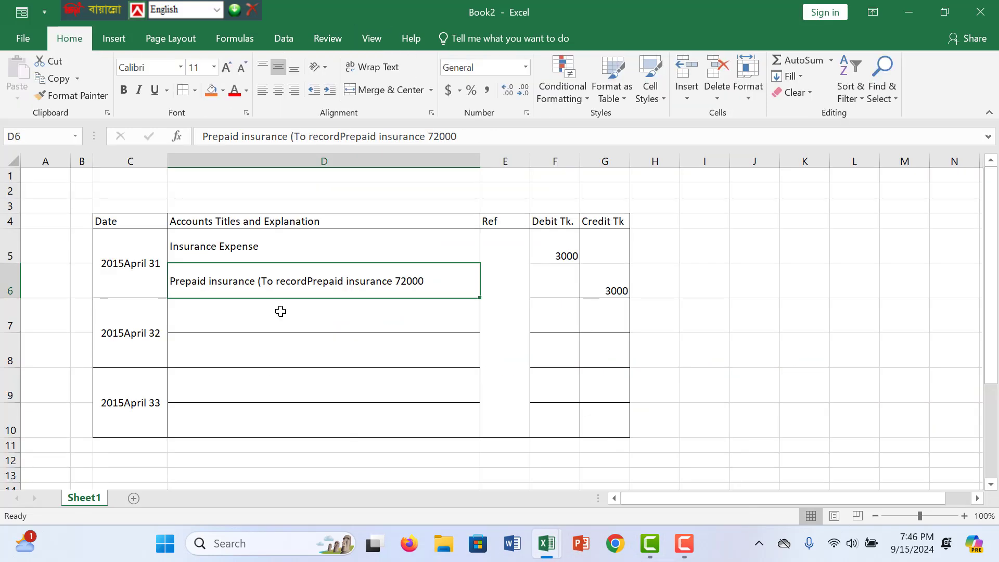
{"action": "double_click", "coordinate": [443, 280]}
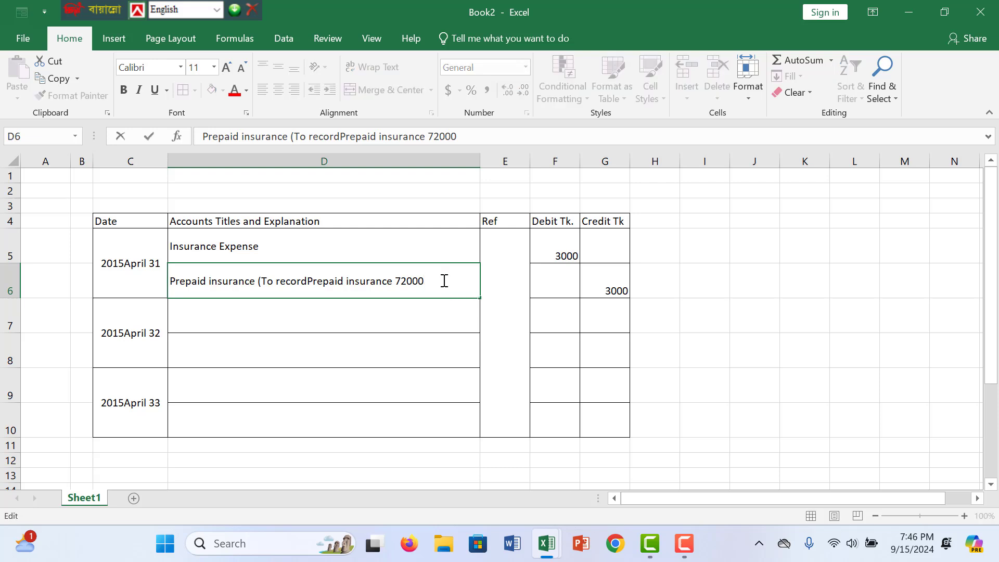
{"action": "type", "text": "/24"}
{"action": "left_click", "coordinate": [546, 291]}
{"action": "left_click", "coordinate": [433, 278]}
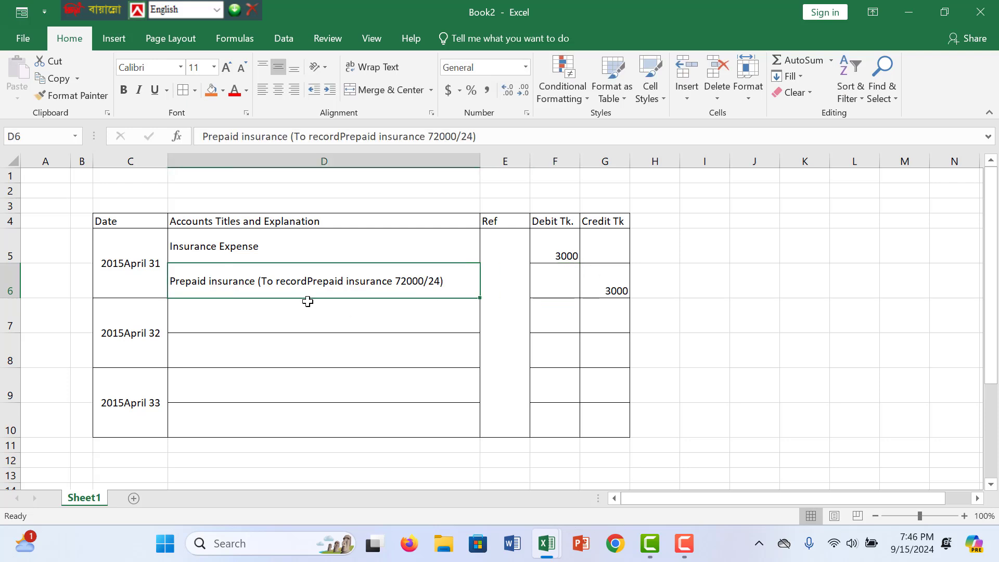
- Review the annual office equipment depreciation note in Book1, and return to Book2 with cell D7 selected
{"action": "left_click", "coordinate": [211, 319]}
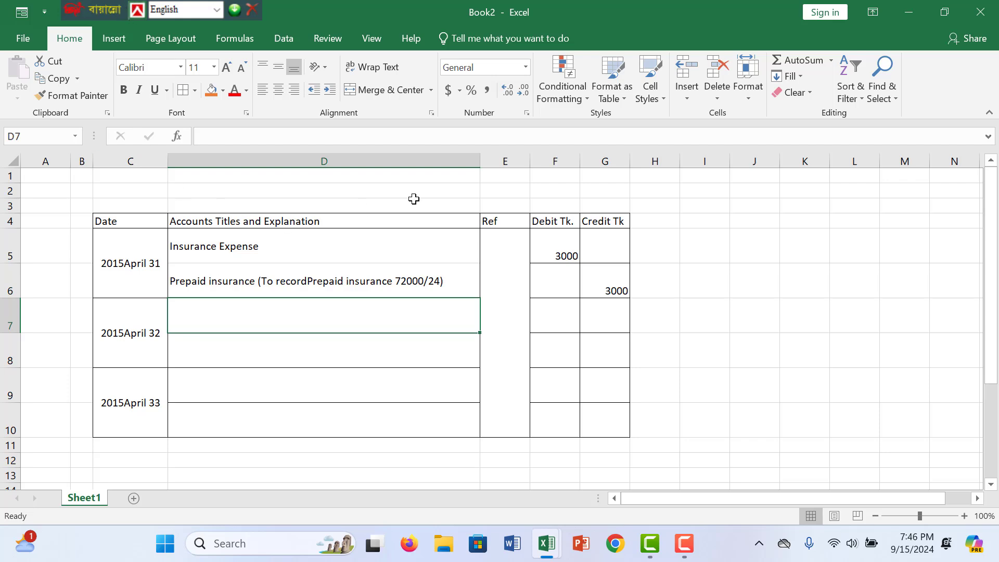
{"action": "mouse_move", "coordinate": [550, 551]}
{"action": "left_click", "coordinate": [504, 494]}
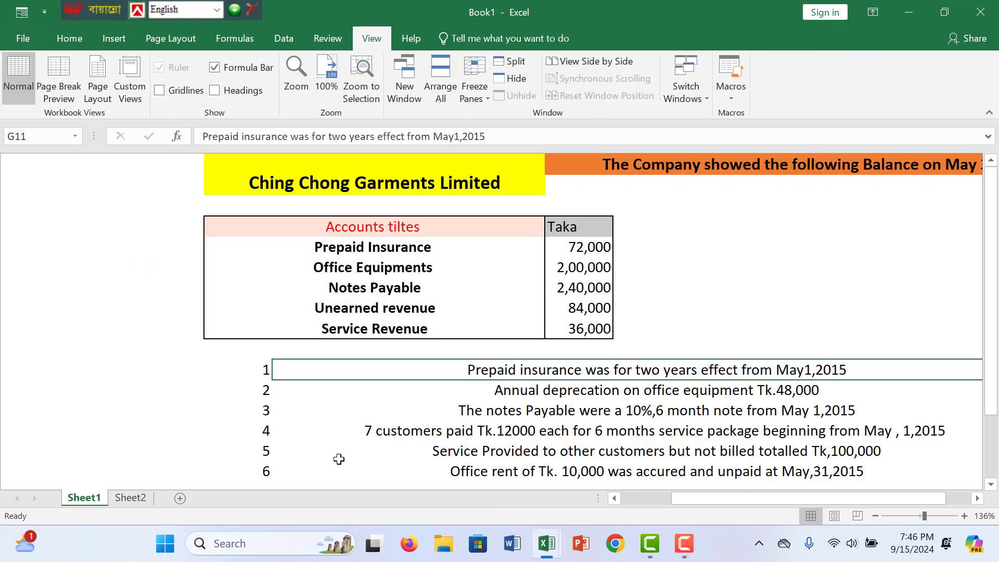
{"action": "left_click", "coordinate": [517, 393]}
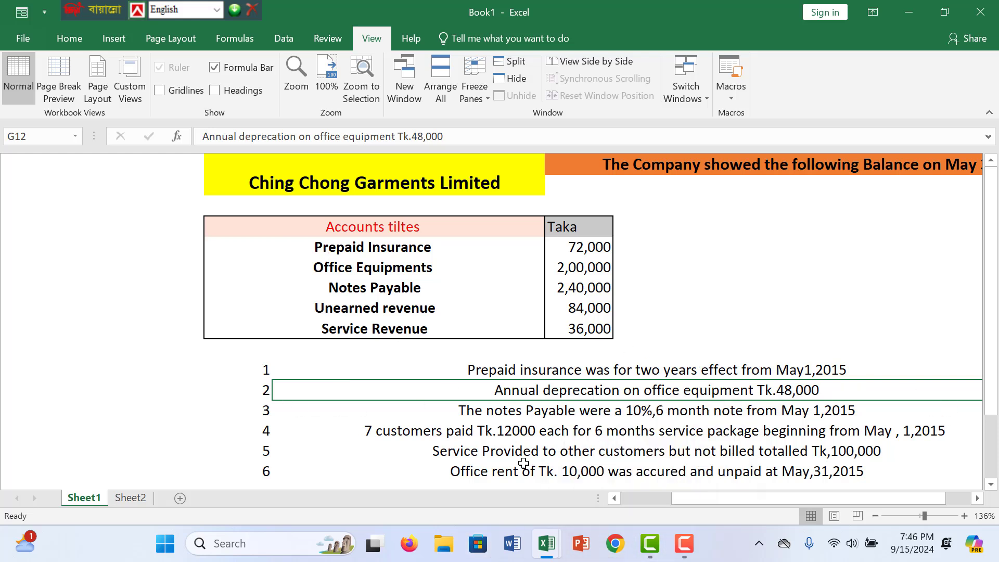
{"action": "left_click", "coordinate": [227, 517]}
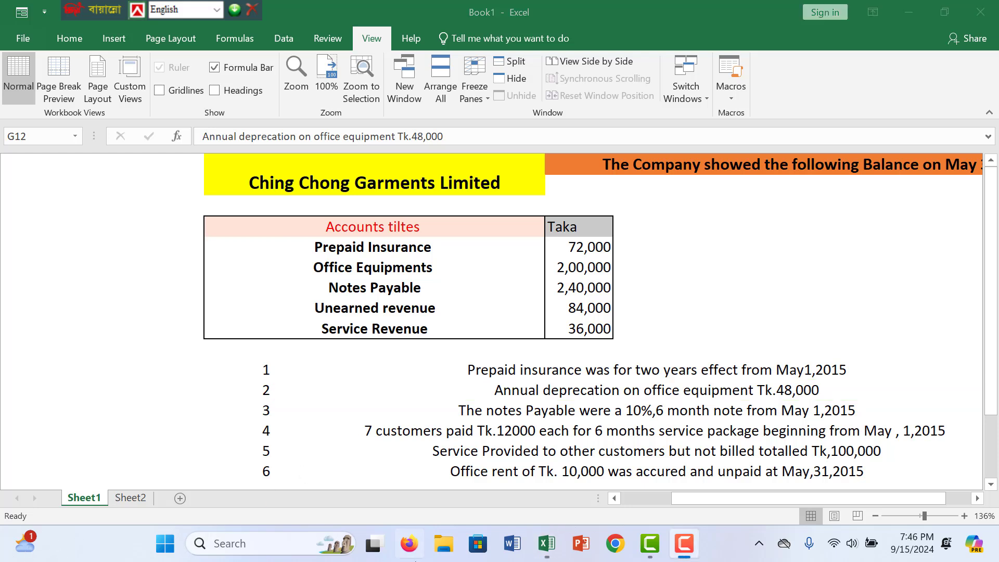
{"action": "mouse_move", "coordinate": [547, 543]}
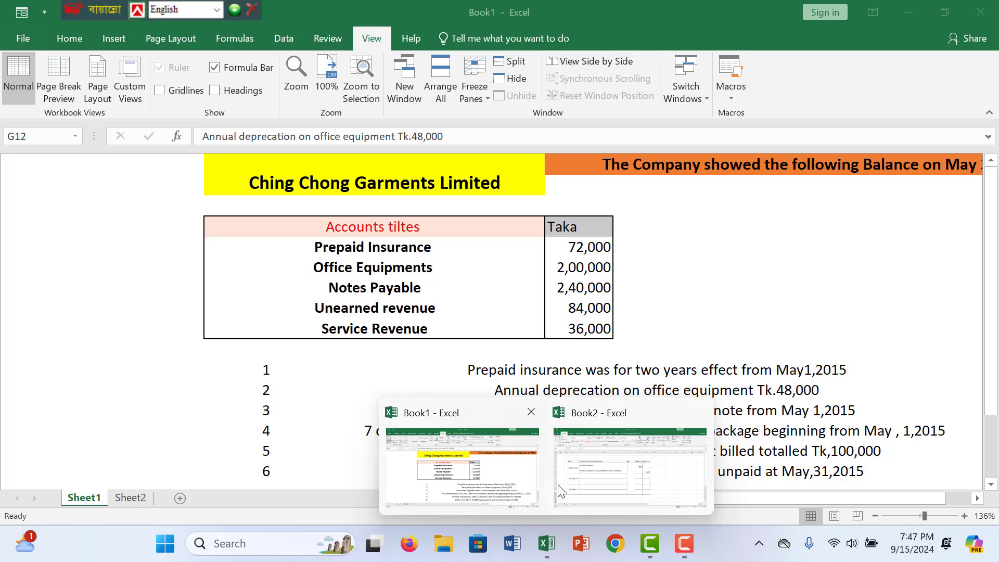
{"action": "left_click", "coordinate": [607, 477]}
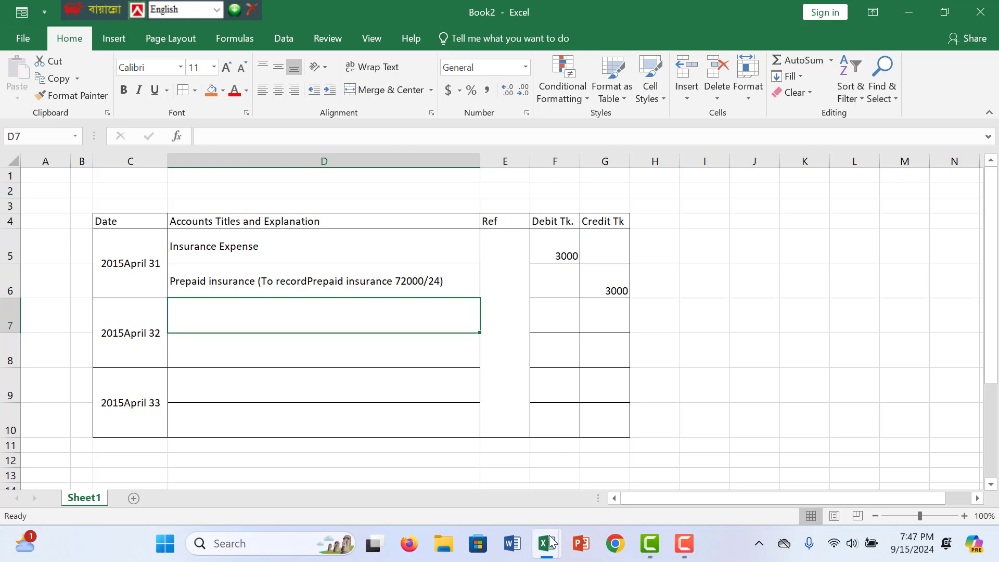
- Recheck the annual office equipment depreciation note in Book1, and return to Book2
{"action": "mouse_move", "coordinate": [550, 542]}
{"action": "left_click", "coordinate": [520, 498]}
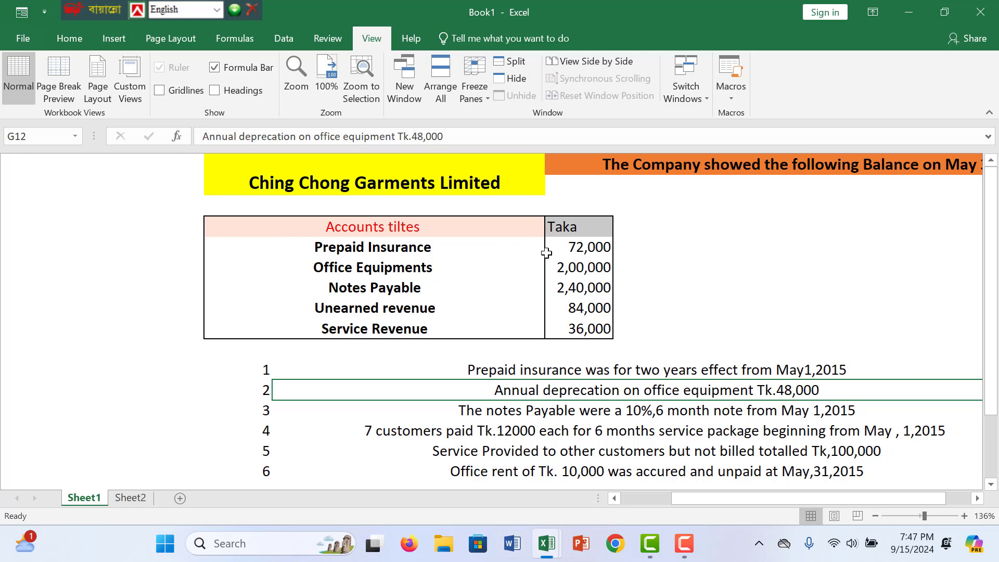
{"action": "mouse_move", "coordinate": [548, 546]}
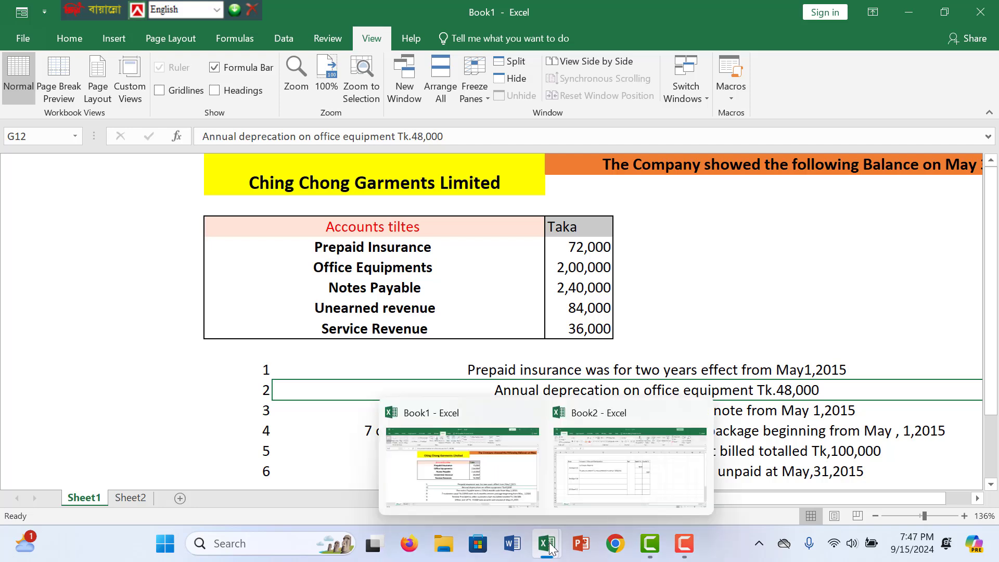
{"action": "left_click", "coordinate": [581, 476]}
{"action": "left_click_drag", "start_coordinate": [298, 324], "coordinate": [298, 341]}
{"action": "left_click", "coordinate": [415, 90]}
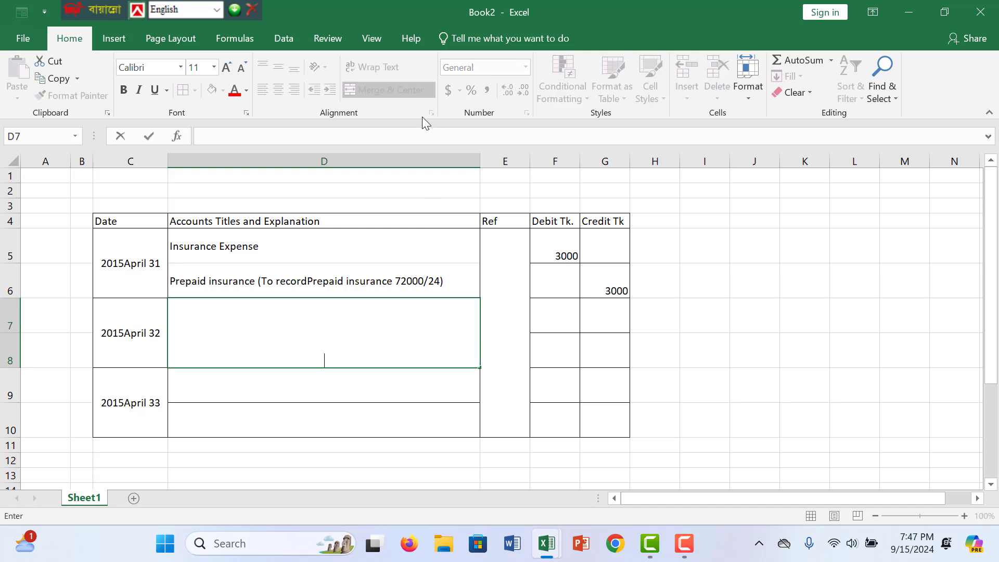
{"action": "left_click", "coordinate": [893, 348]}
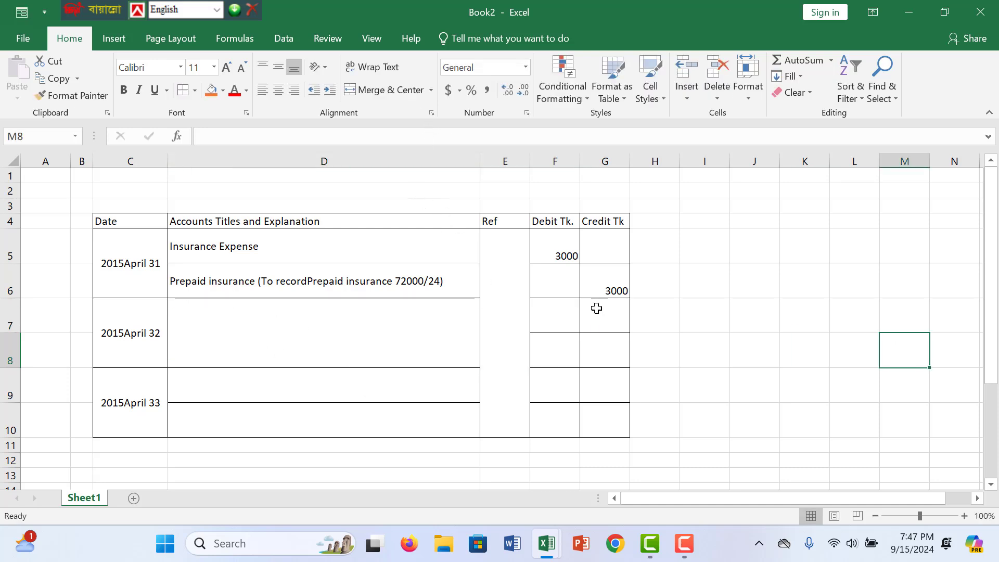
{"action": "left_click", "coordinate": [292, 312]}
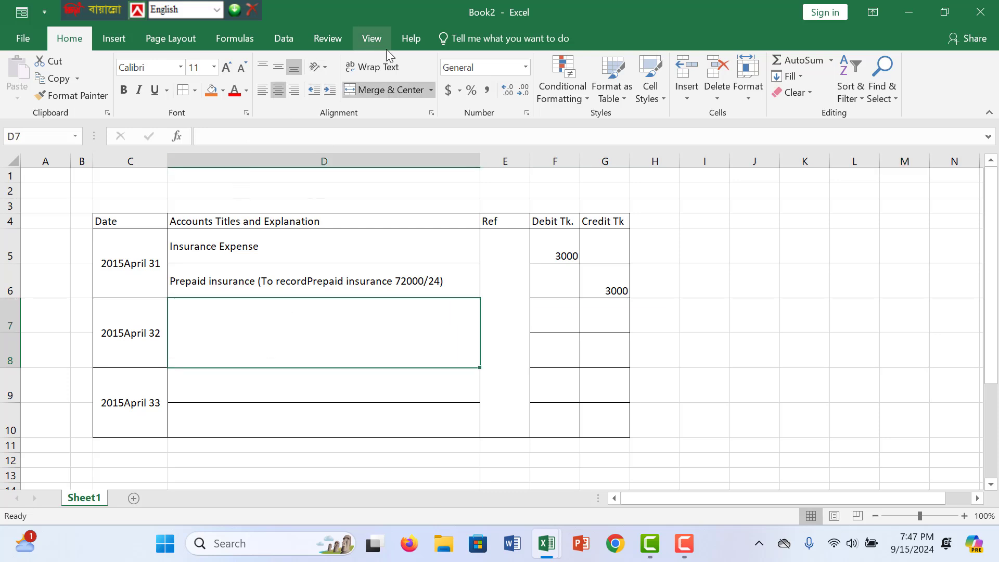
{"action": "left_click", "coordinate": [382, 90]}
- Enter the account title Deprecation expense (48000/12) in cell D7
{"action": "left_click", "coordinate": [210, 319]}
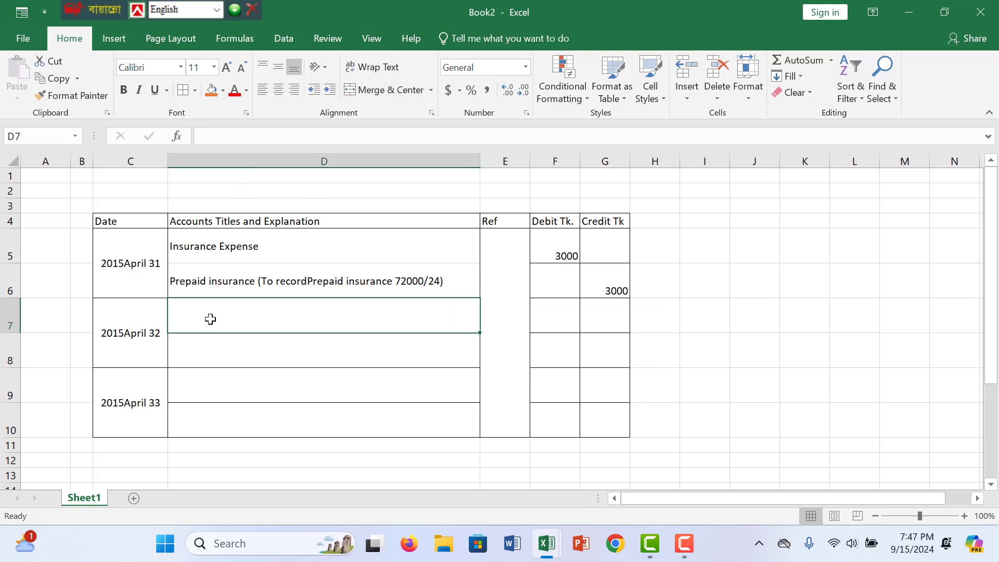
{"action": "type", "text": "Dep"}
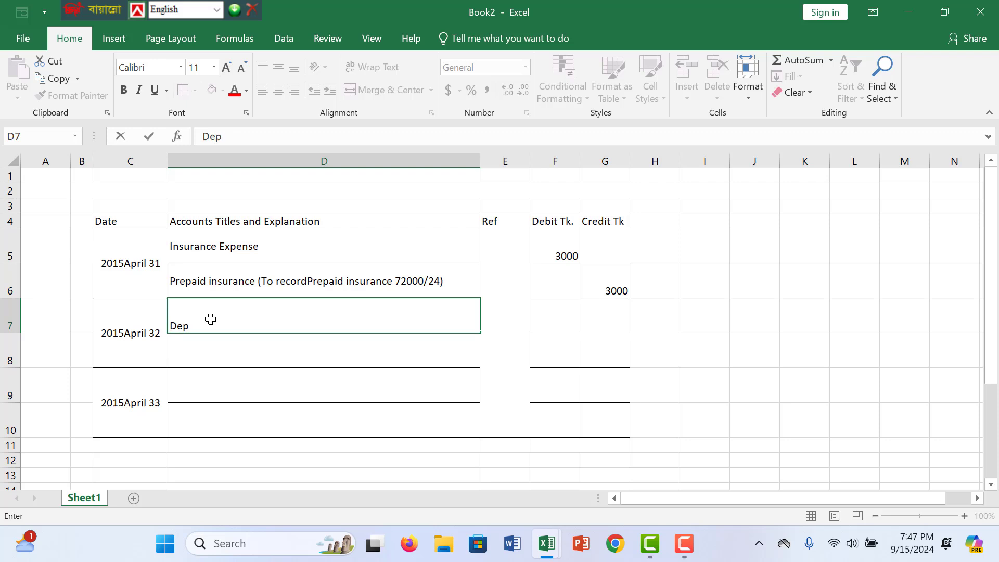
{"action": "type", "text": "recation expense ("}
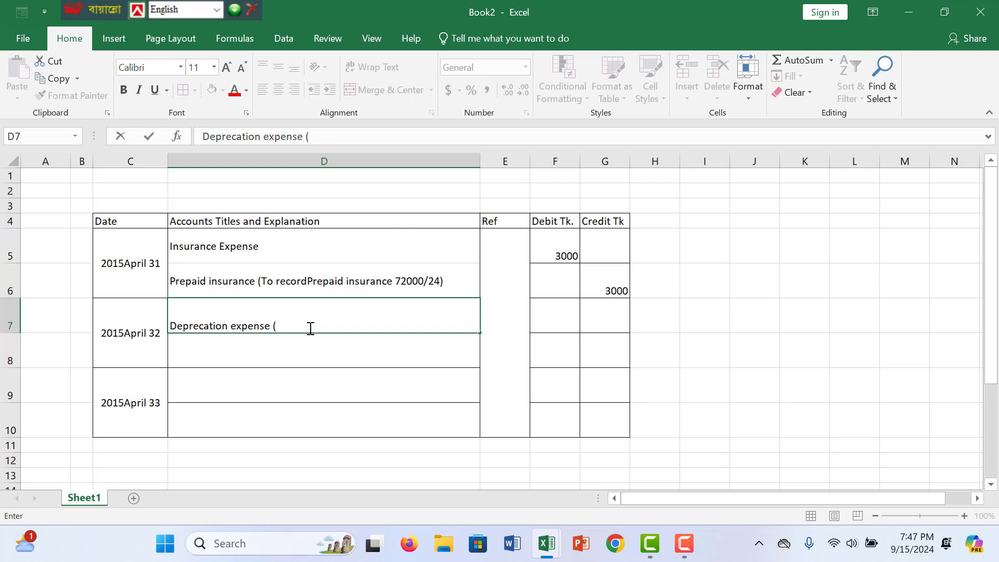
{"action": "type", "text": "48000/12"}
{"action": "left_click", "coordinate": [561, 310]}
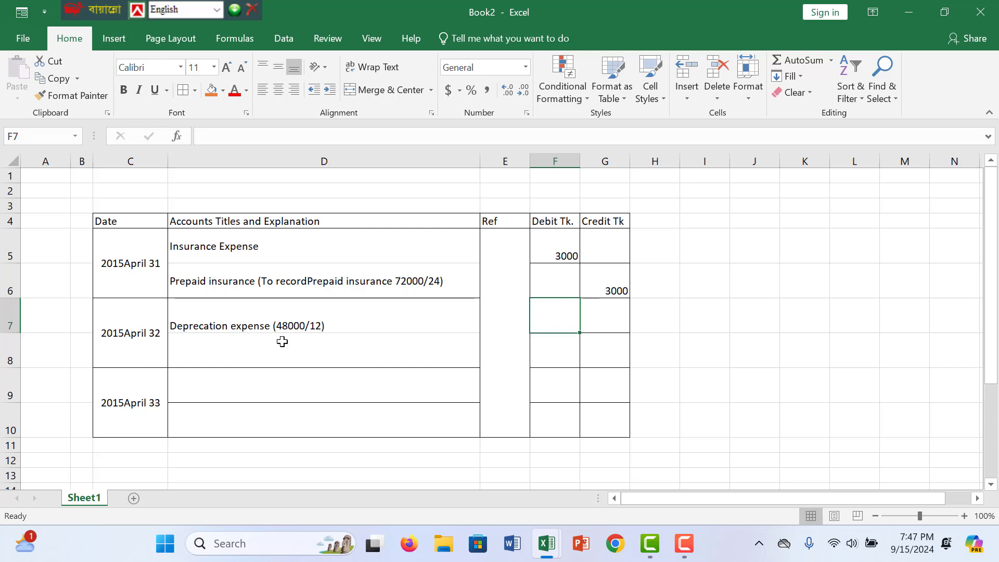
- Enter 4000 as the depreciation debit in cell F7
{"action": "left_click", "coordinate": [326, 319]}
{"action": "left_click", "coordinate": [547, 312]}
{"action": "type", "text": "4800"}
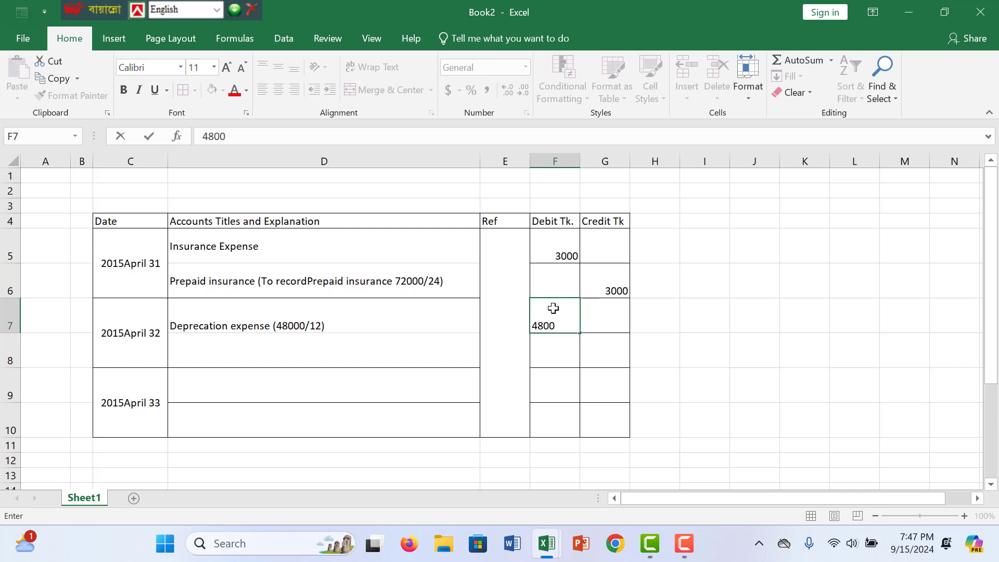
{"action": "key", "text": "BackSpace"}
{"action": "key", "text": "BackSpace"}
{"action": "type", "text": "000"}
- Fill the depreciation credit in cell G8 with a formula referencing the debit in F7
{"action": "left_click", "coordinate": [605, 355]}
{"action": "type", "text": "="}
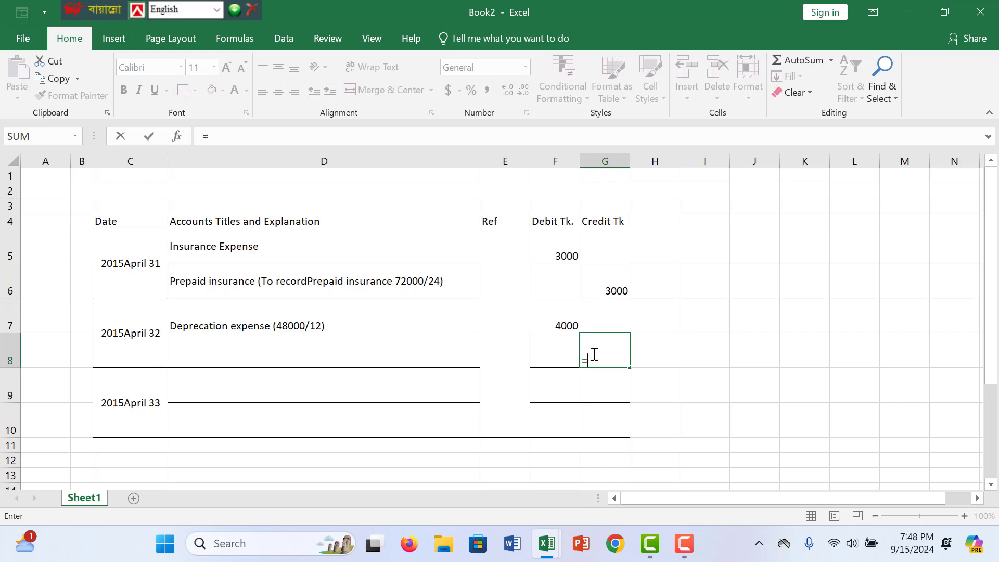
{"action": "left_click", "coordinate": [552, 326]}
{"action": "key", "text": "Return"}
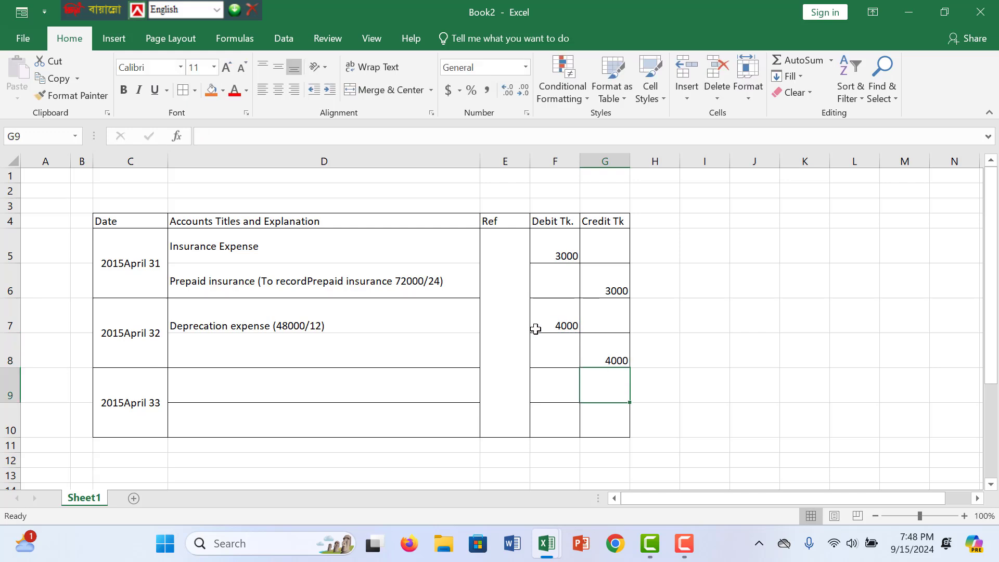
- Enter the credit account title Accumulated depreciation - office equipment in cell D8
{"action": "left_click", "coordinate": [218, 381]}
{"action": "left_click", "coordinate": [235, 348]}
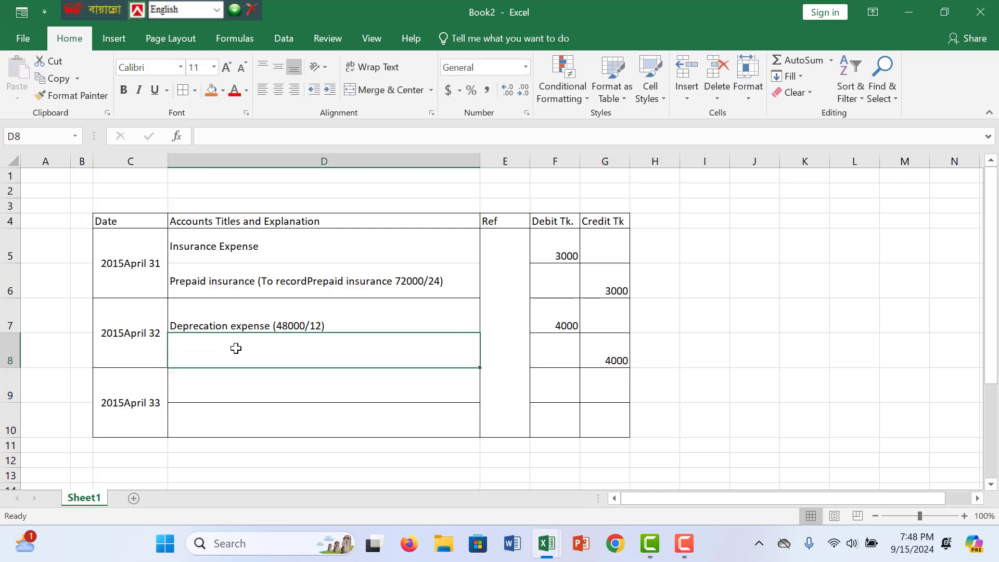
{"action": "type", "text": "I"}
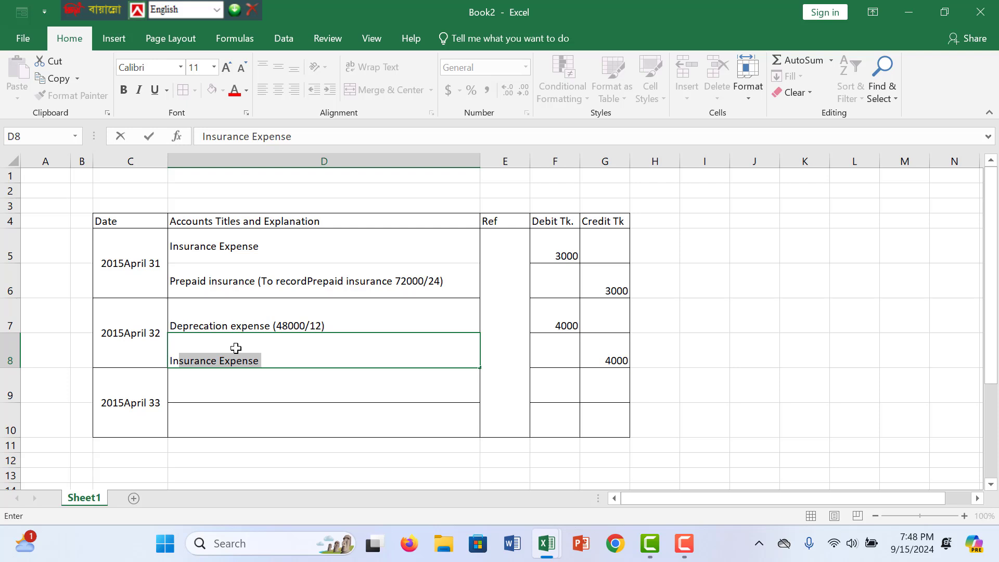
{"action": "type", "text": "n"}
{"action": "type", "text": "Acc"}
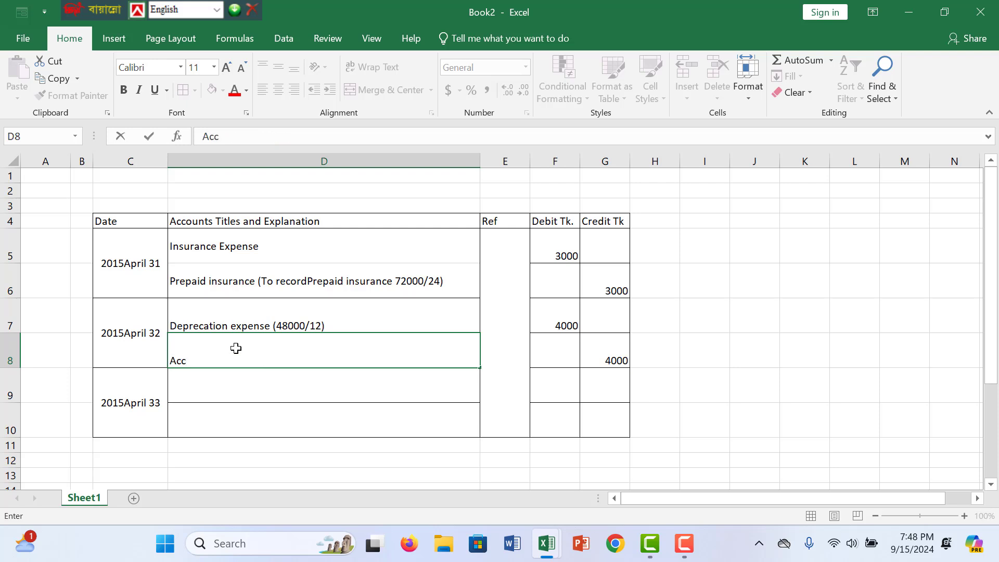
{"action": "type", "text": "ul"}
{"action": "type", "text": "m"}
{"action": "type", "text": "ul"}
{"action": "key", "text": "BackSpace"}
{"action": "key", "text": "BackSpace"}
{"action": "type", "text": "ulated "}
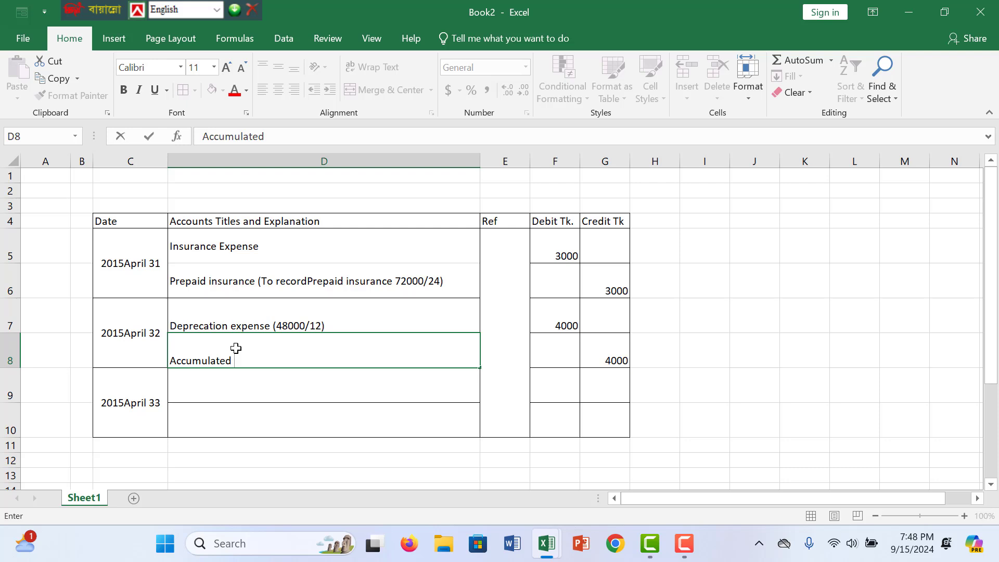
{"action": "type", "text": "depreciation "}
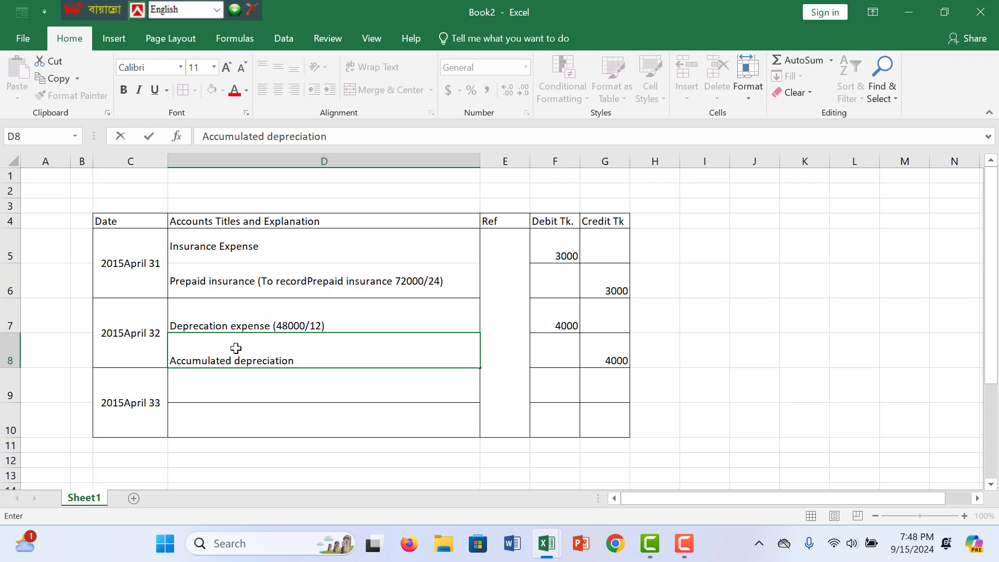
{"action": "type", "text": "- office equipment"}
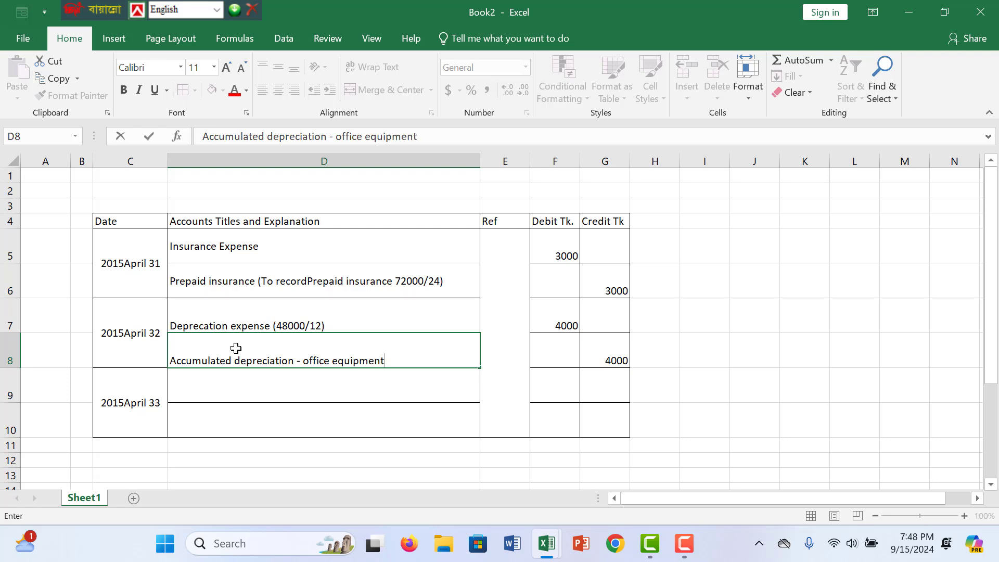
{"action": "key", "text": "Return"}
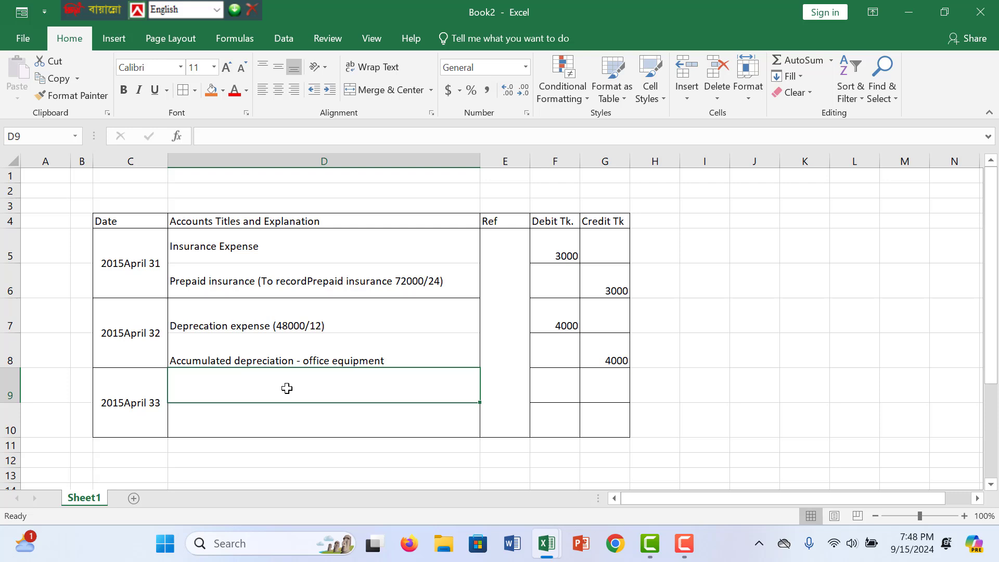
- Make row 8 taller, and append (To record annul deprecation on Office Equipment) to the title in cell D8
{"action": "left_click", "coordinate": [405, 351]}
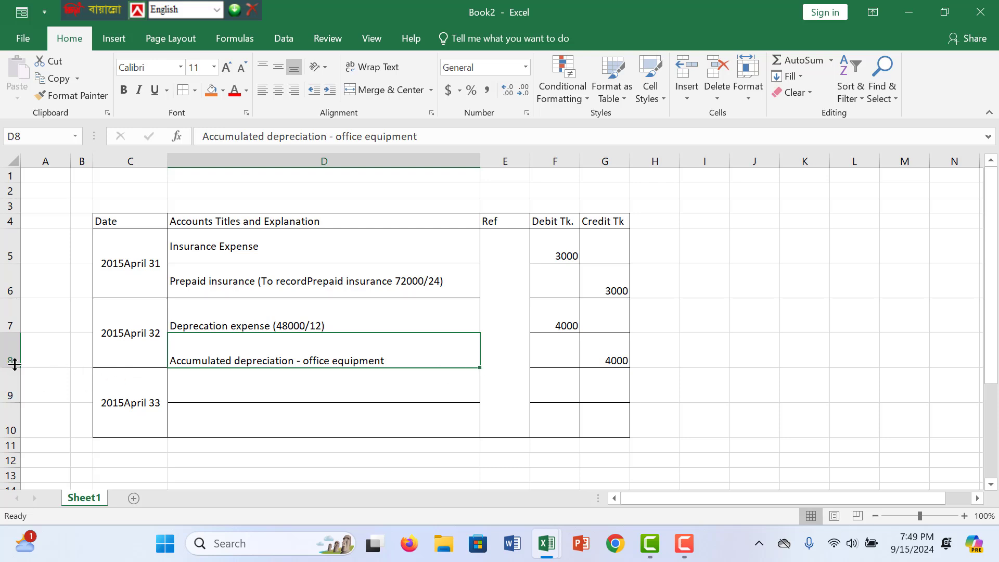
{"action": "left_click_drag", "start_coordinate": [13, 368], "coordinate": [17, 383]}
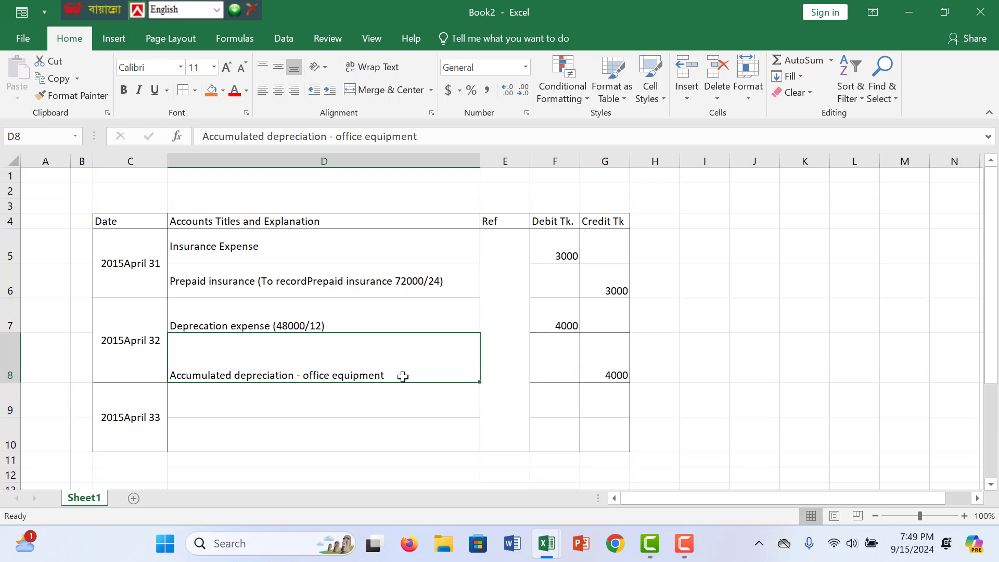
{"action": "double_click", "coordinate": [387, 373]}
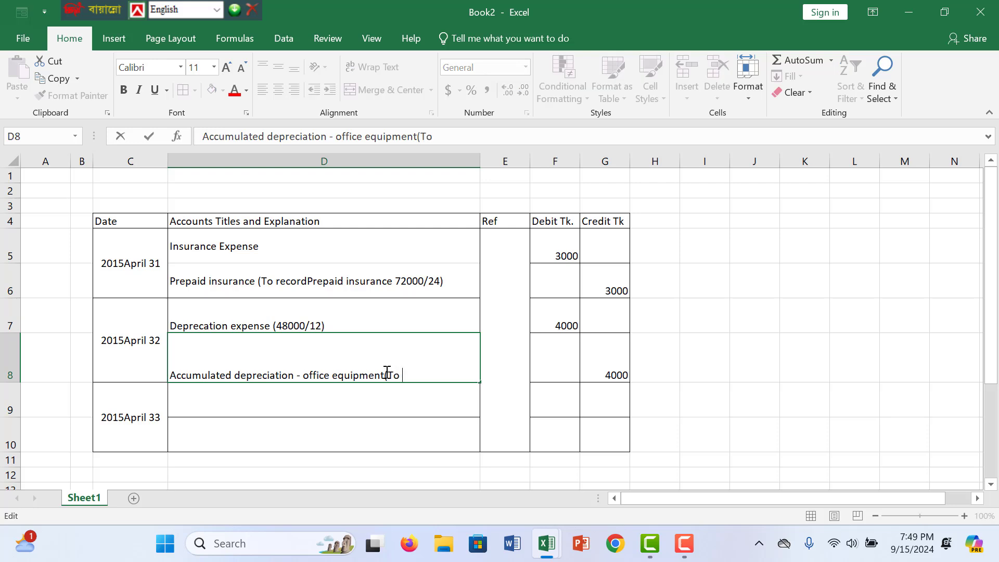
{"action": "type", "text": "(To record annul depe"}
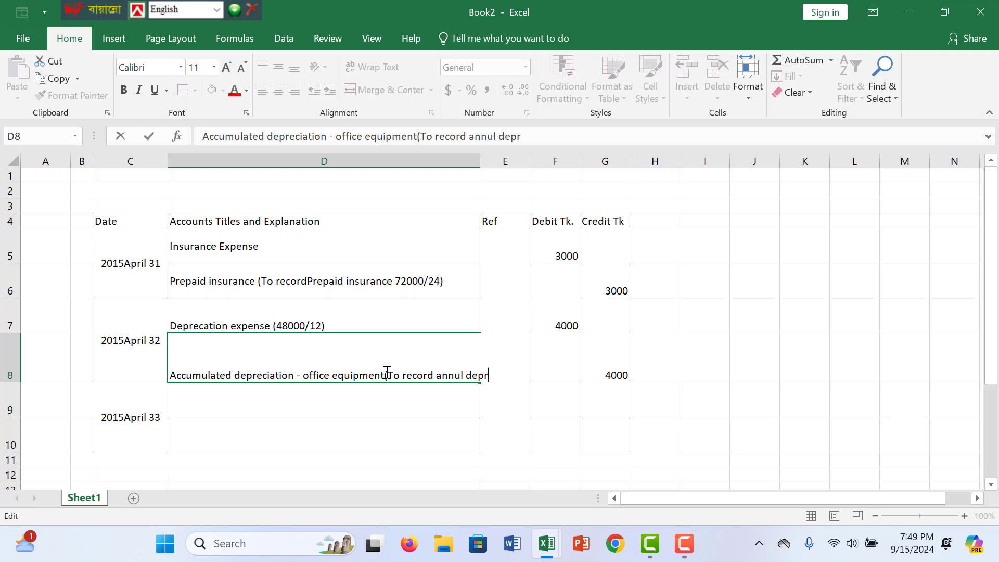
{"action": "type", "text": "ecation on Of"}
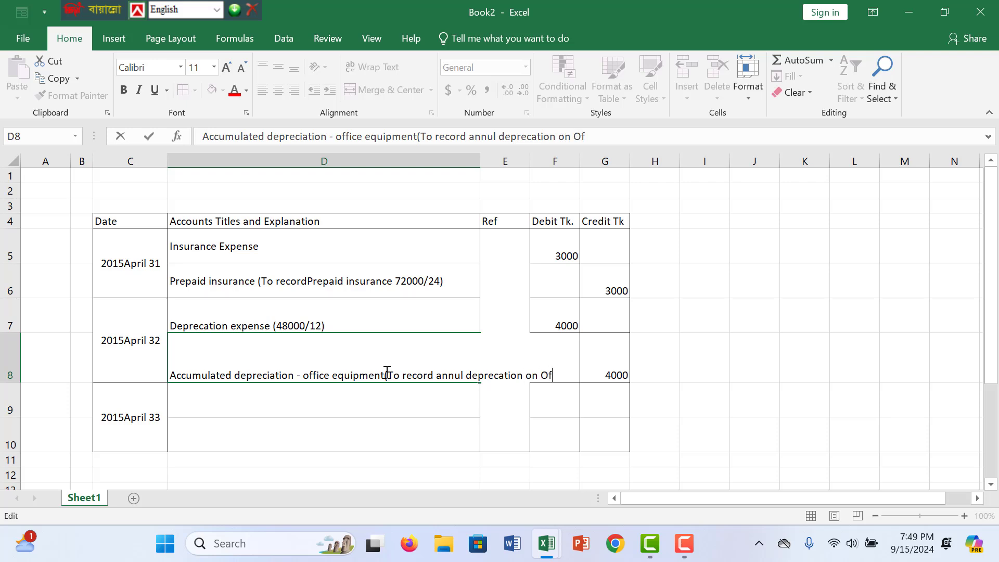
{"action": "type", "text": "fice Equi"}
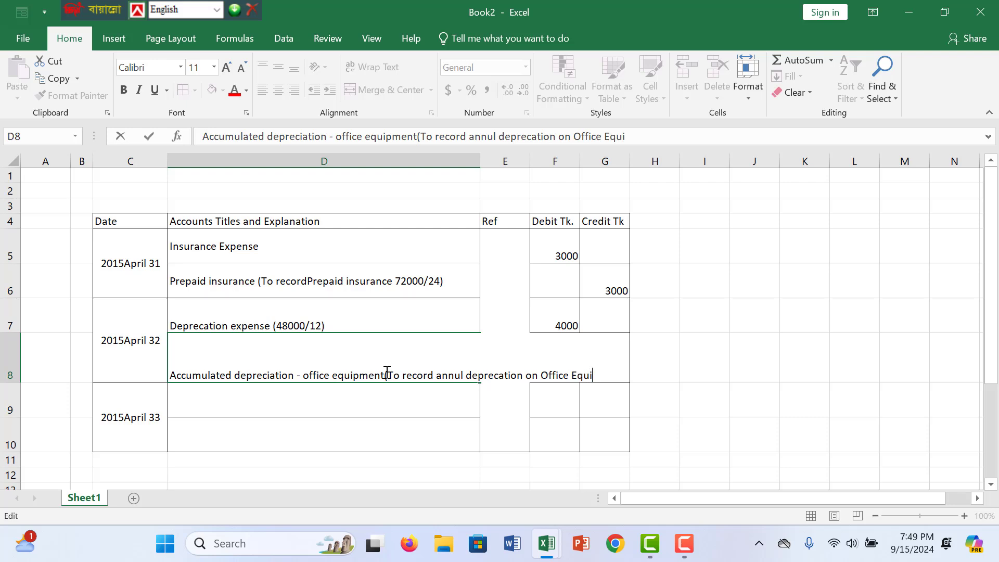
{"action": "type", "text": "pment"}
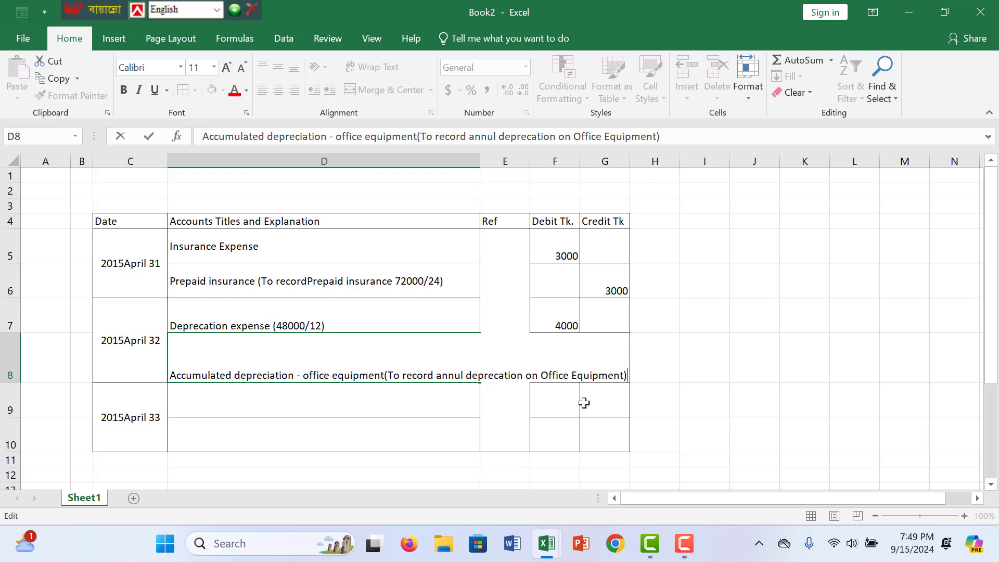
{"action": "left_click", "coordinate": [732, 445]}
- Widen column D until the full explanation in cell D8 fits inside it
{"action": "left_click_drag", "start_coordinate": [484, 158], "coordinate": [651, 161]}
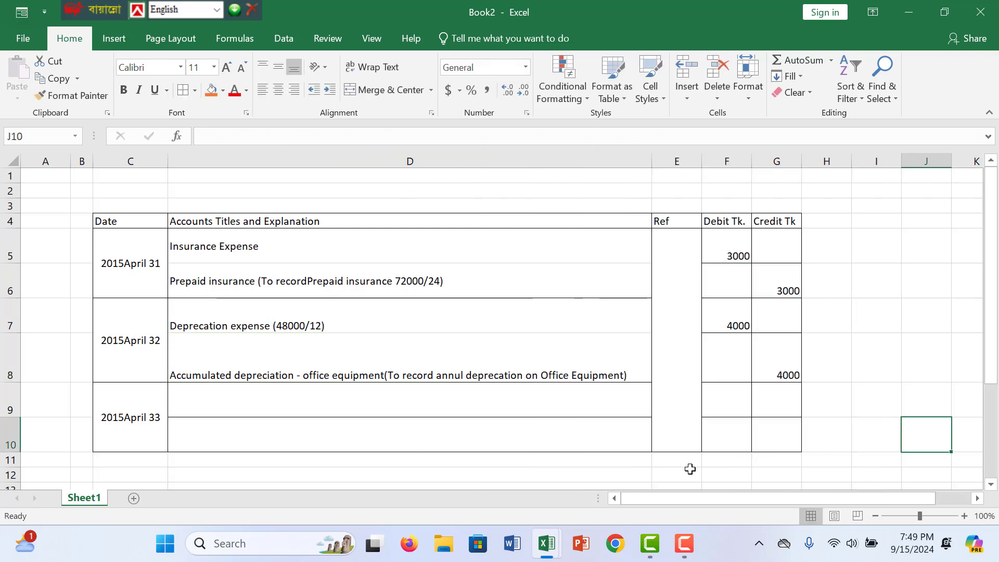
{"action": "left_click", "coordinate": [557, 471]}
- Enter the account title Interest Expense in cell D9 for the third journal entry
{"action": "left_click", "coordinate": [301, 409]}
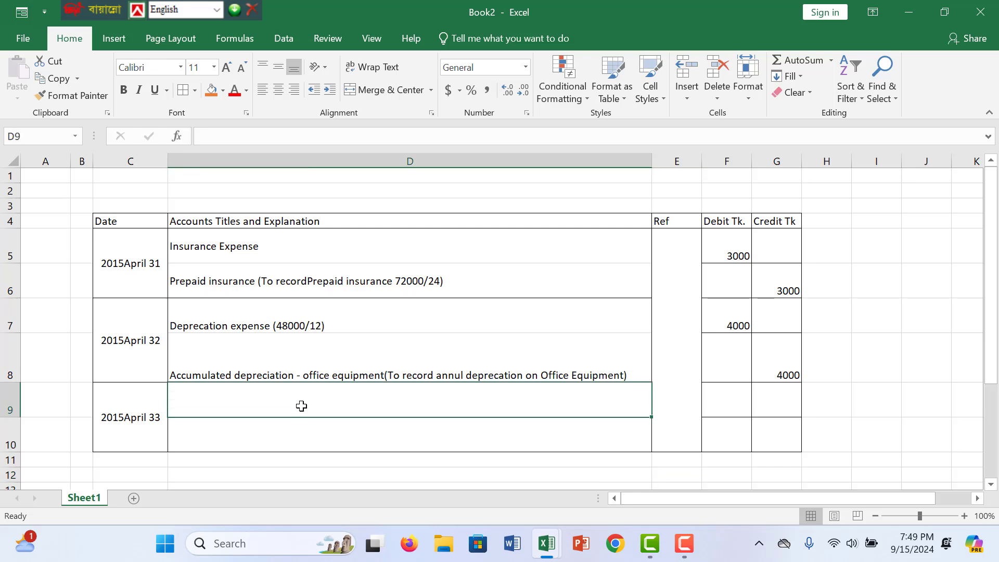
{"action": "type", "text": "Int"}
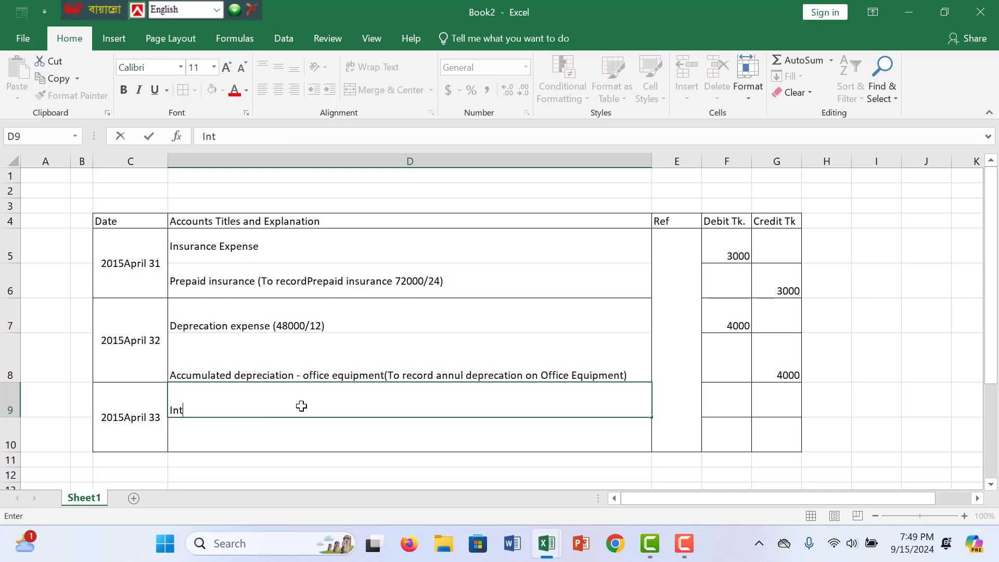
{"action": "type", "text": "erest Expwn"}
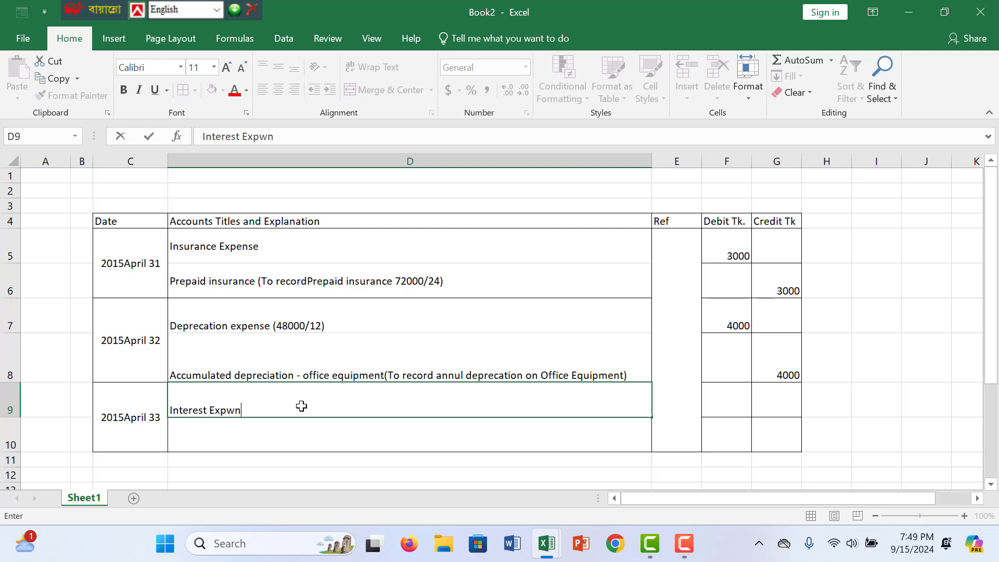
{"action": "key", "text": "BackSpace"}
{"action": "key", "text": "BackSpace"}
{"action": "type", "text": "ense"}
- Check the 10%, 6-month terms of the notes payable in note 3 of Book1 and return to Book2
{"action": "left_click", "coordinate": [261, 439]}
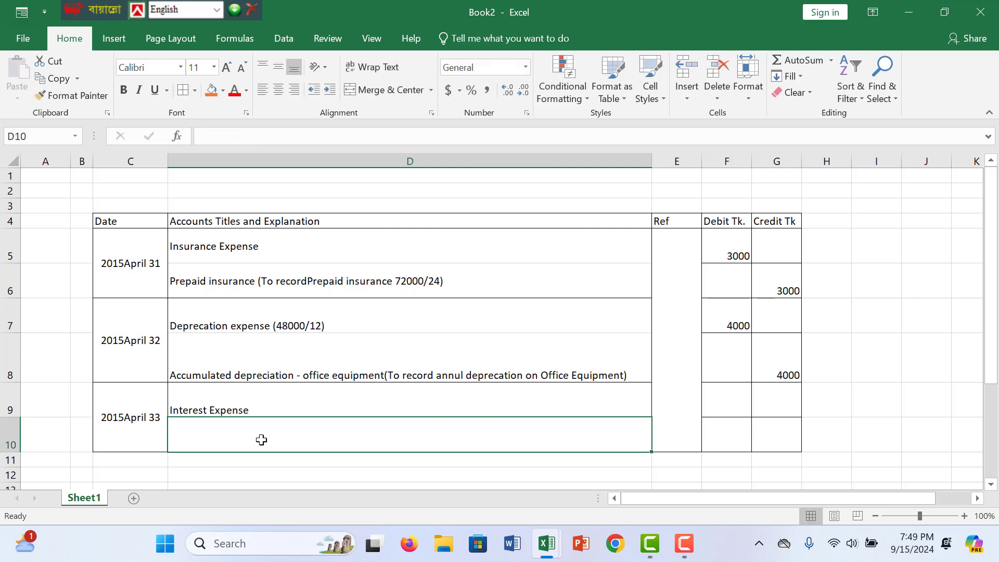
{"action": "type", "text": "In"}
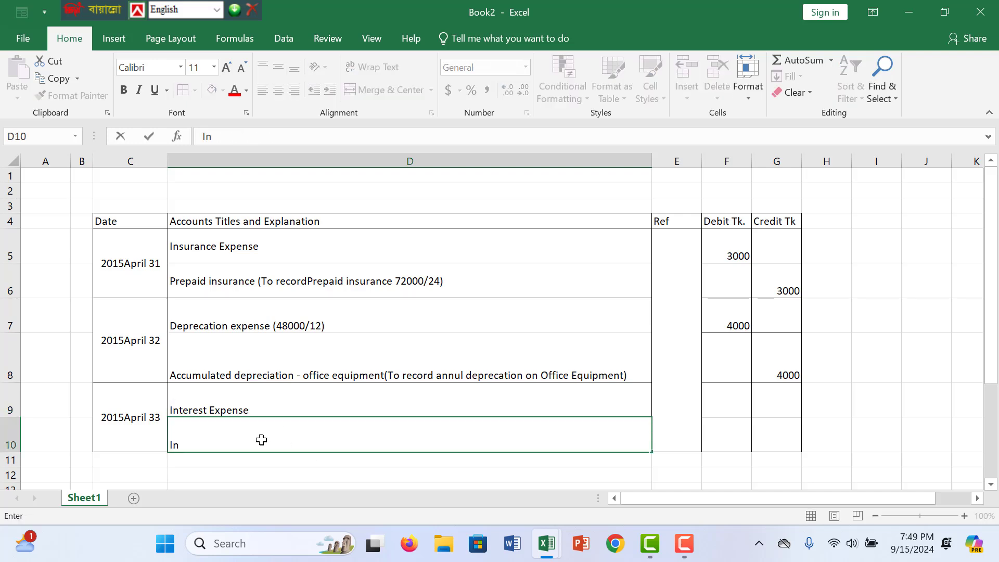
{"action": "mouse_move", "coordinate": [560, 556]}
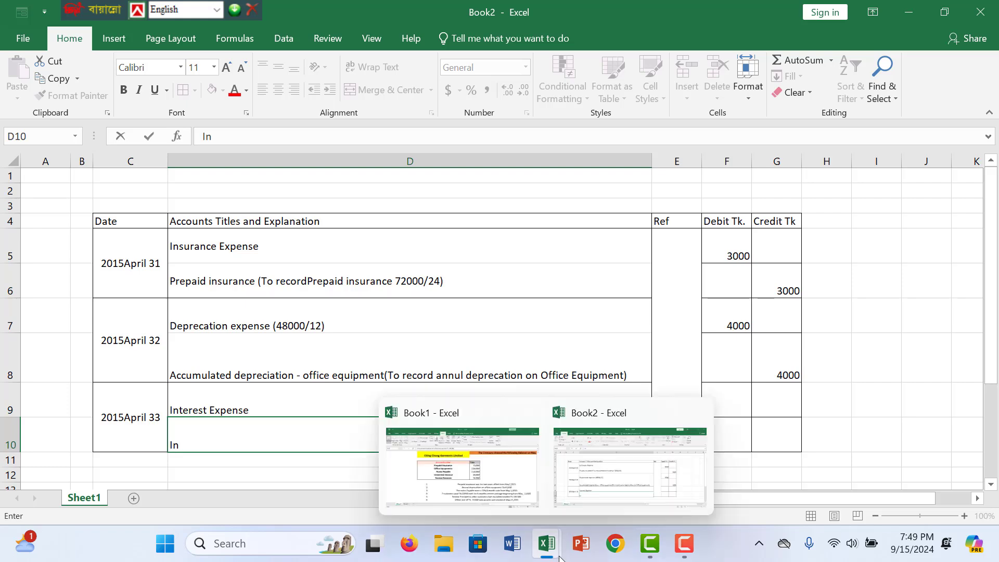
{"action": "left_click", "coordinate": [517, 504]}
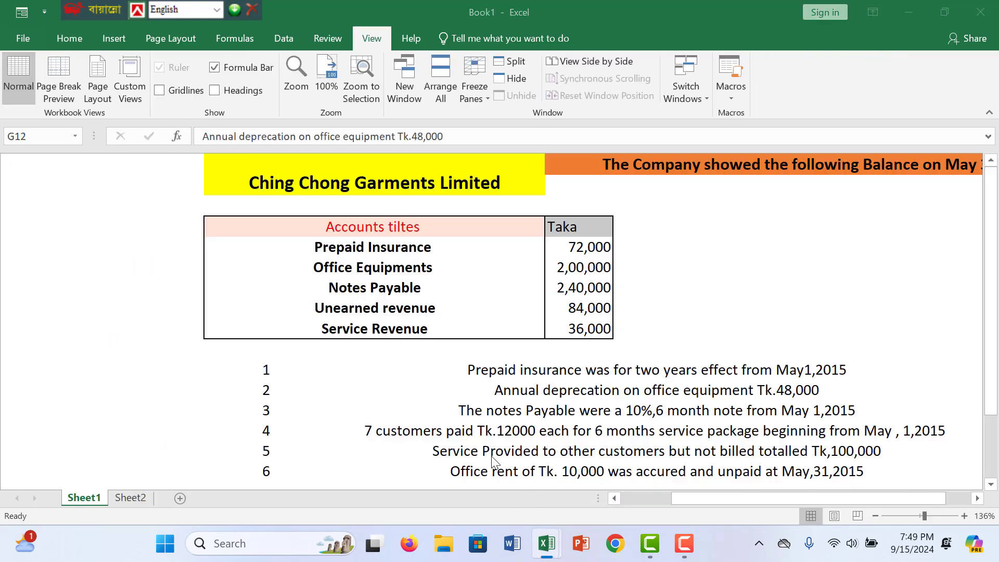
{"action": "left_click", "coordinate": [645, 414]}
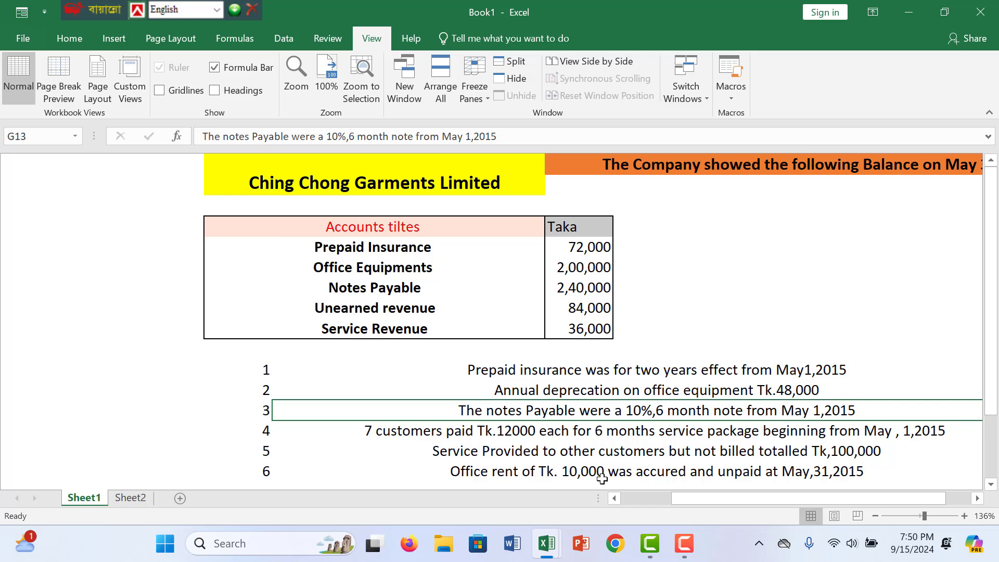
{"action": "mouse_move", "coordinate": [545, 549]}
{"action": "left_click", "coordinate": [583, 499]}
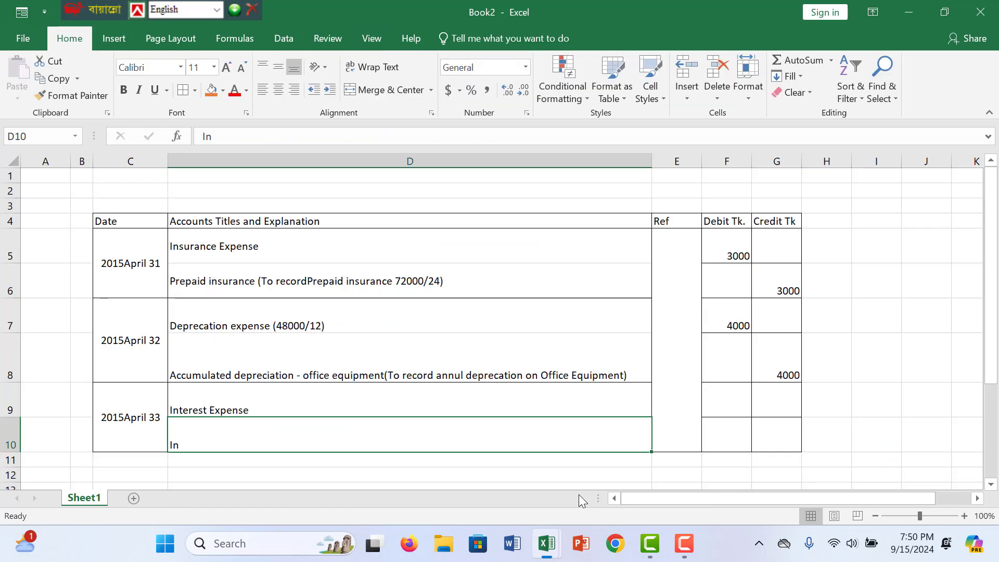
- Enter the debit amount 2000 for Interest Expense in cell F9
{"action": "left_click", "coordinate": [286, 404]}
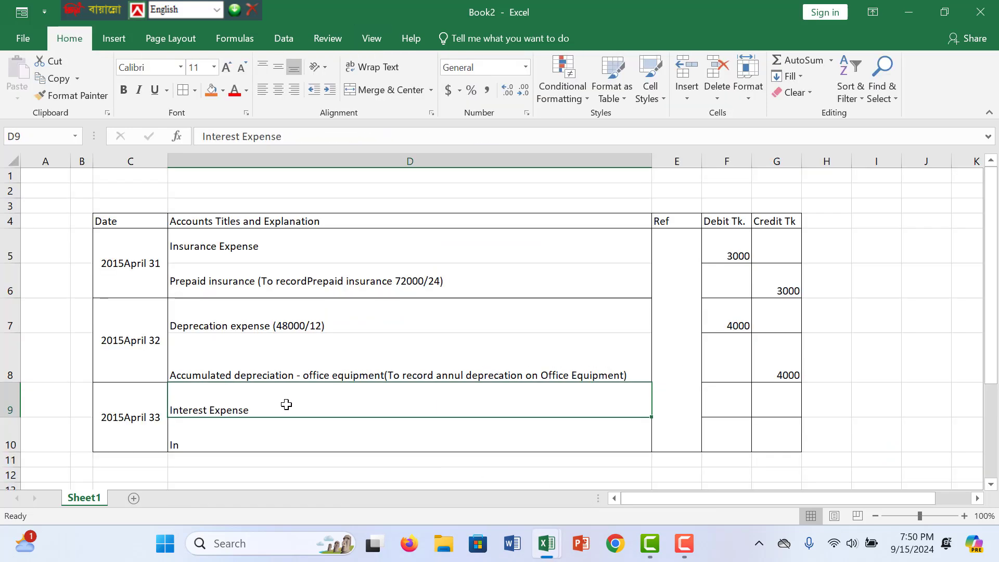
{"action": "left_click", "coordinate": [847, 398]}
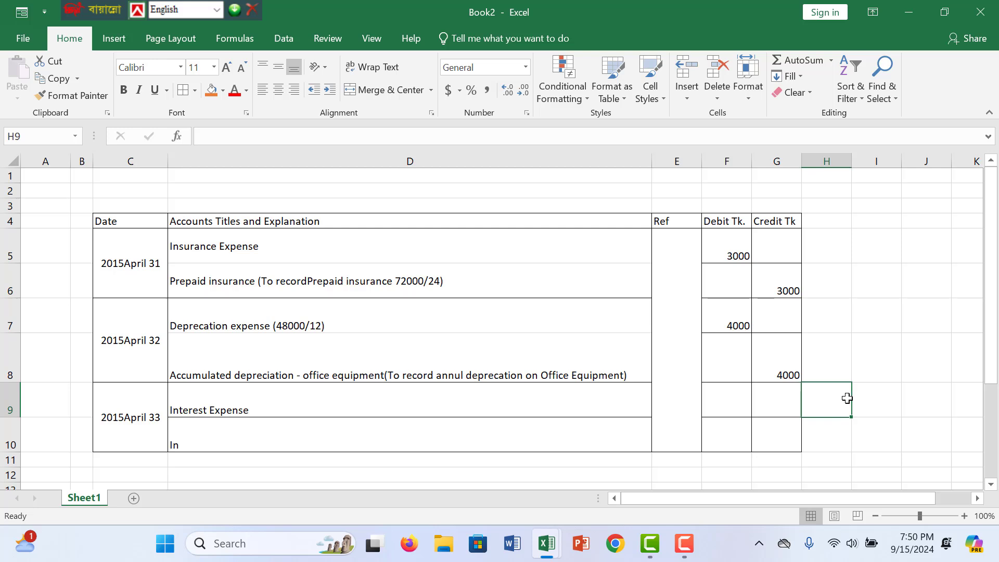
{"action": "left_click", "coordinate": [724, 413]}
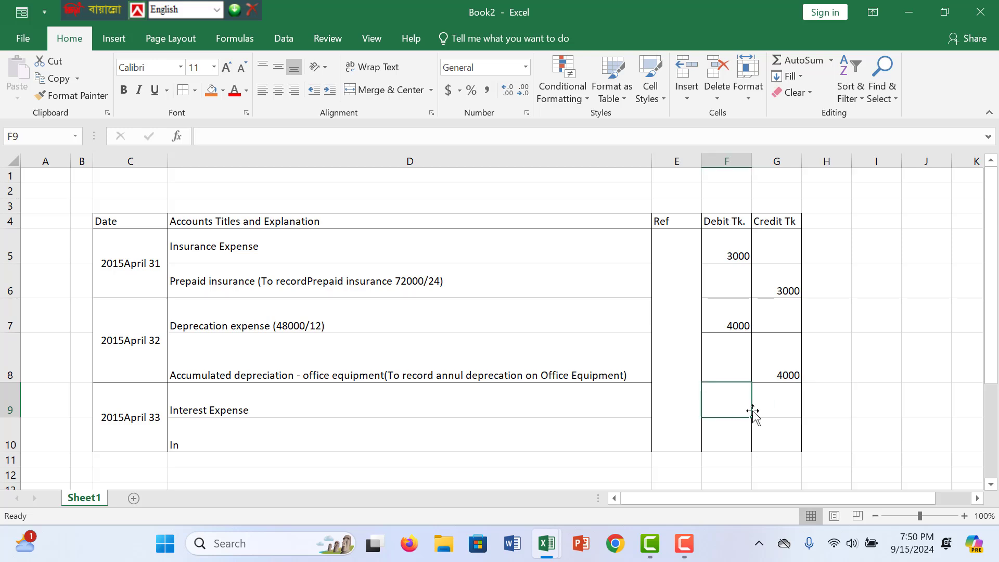
{"action": "type", "text": "2000"}
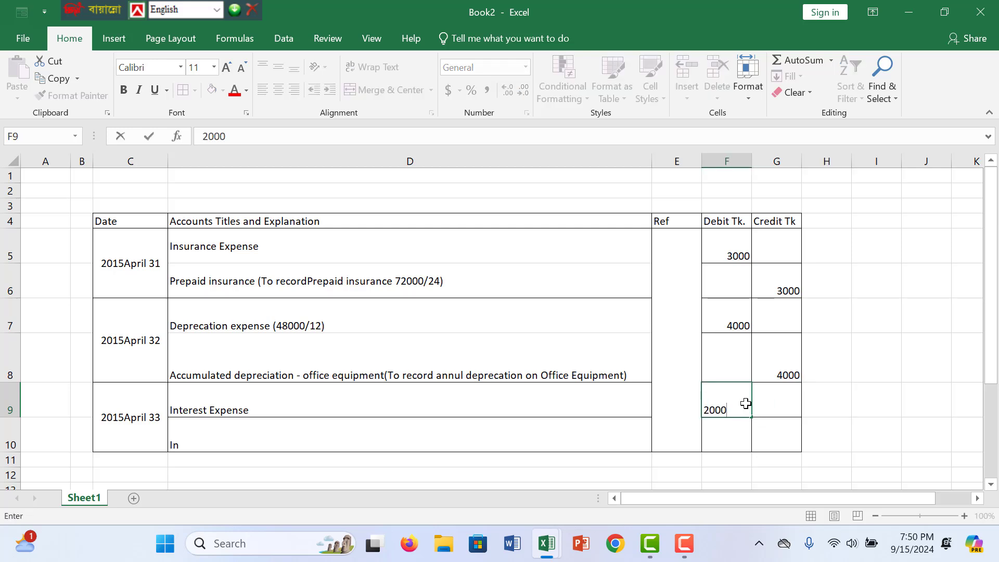
{"action": "left_click", "coordinate": [233, 432]}
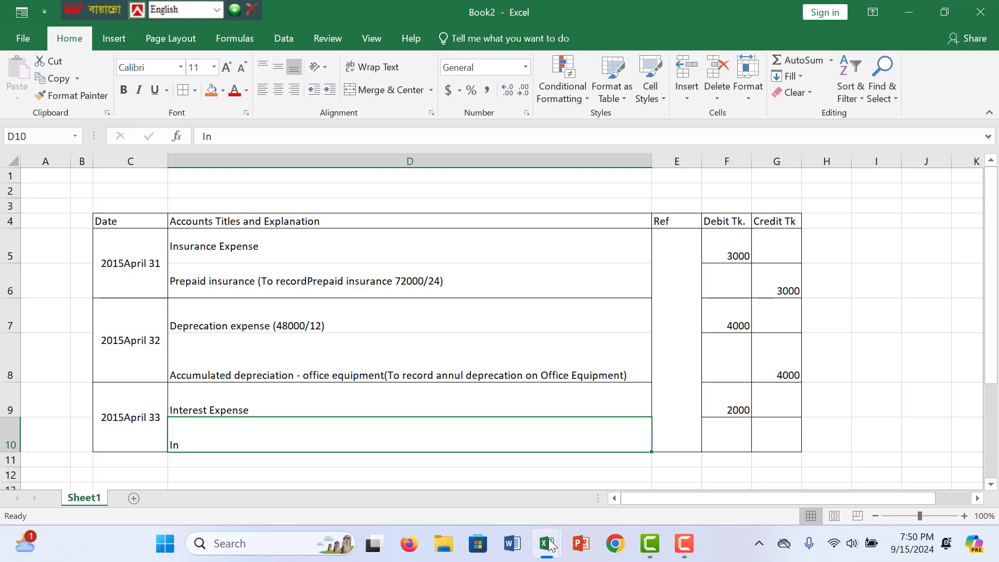
- Look up the Notes Payable balance in Book1's accounts table and return to Book2
{"action": "mouse_move", "coordinate": [547, 545]}
{"action": "left_click", "coordinate": [520, 494]}
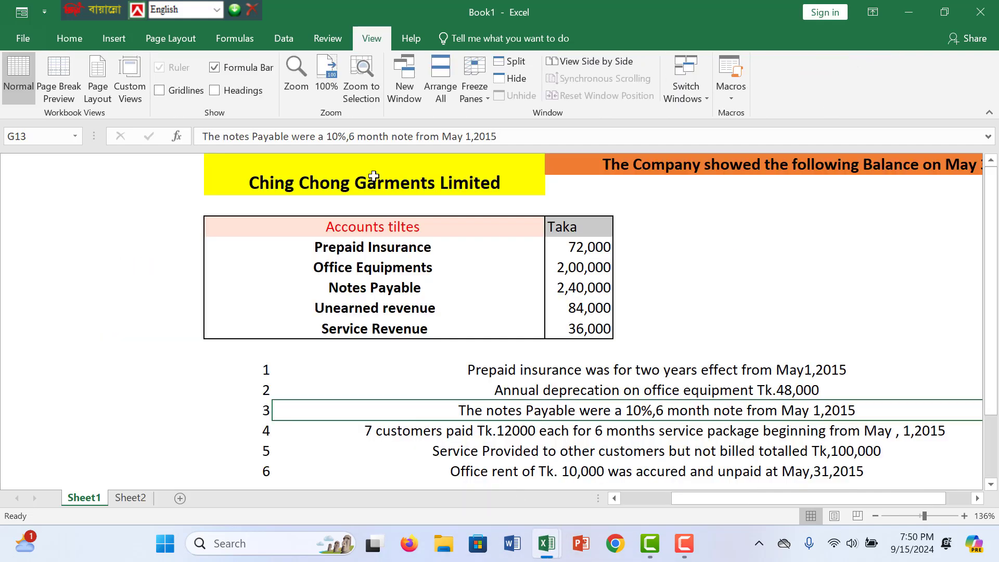
{"action": "left_click", "coordinate": [608, 290]}
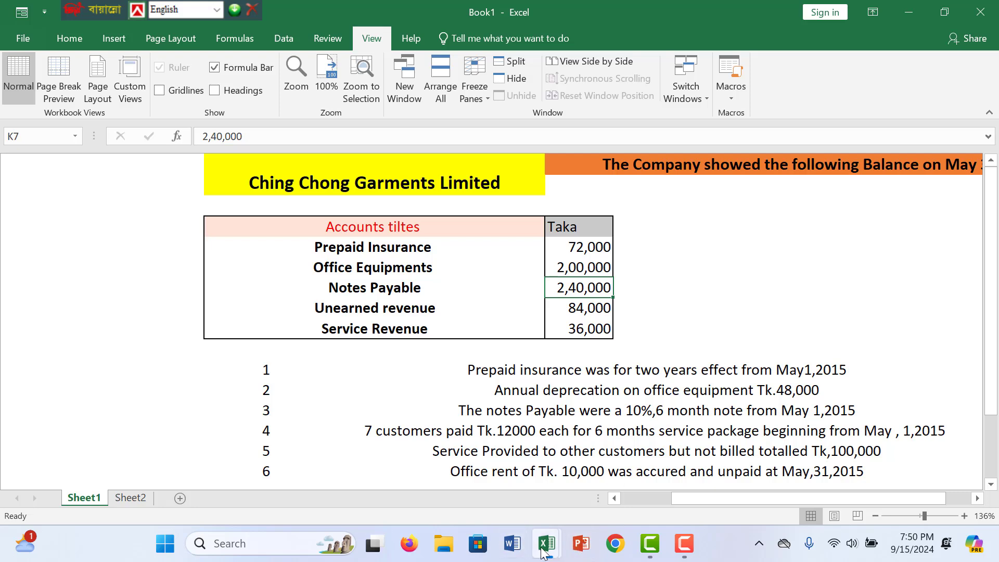
{"action": "mouse_move", "coordinate": [541, 553]}
{"action": "left_click", "coordinate": [591, 489]}
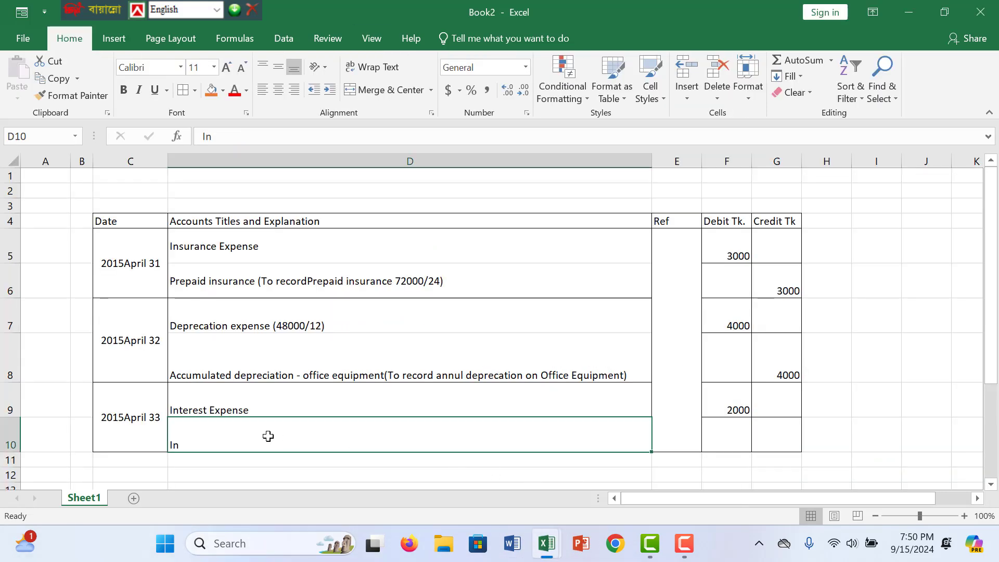
- Enter the credit account title Interest Payable in cell D10, replacing the partial text there
{"action": "left_click", "coordinate": [251, 408]}
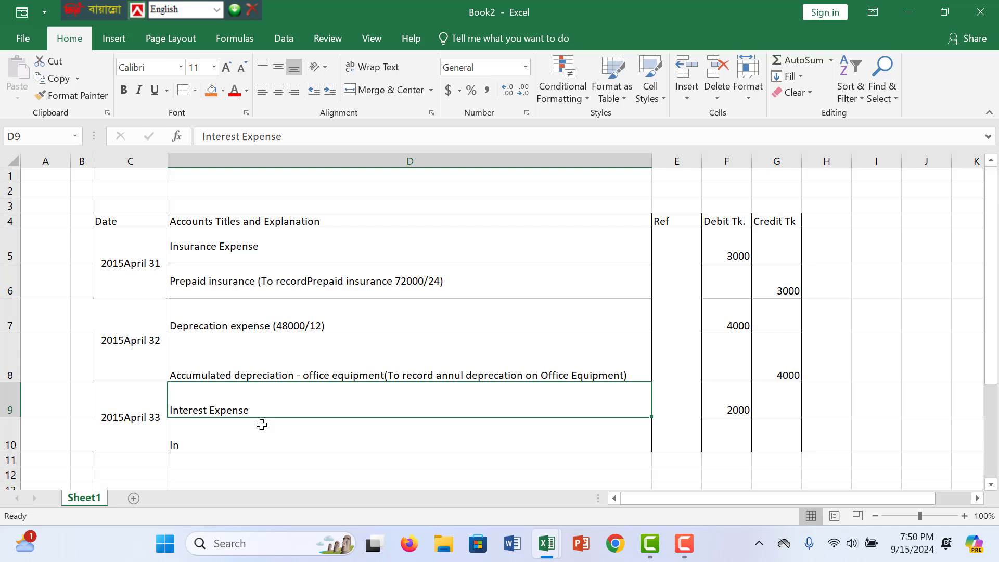
{"action": "left_click", "coordinate": [228, 434]}
{"action": "type", "text": "ter"}
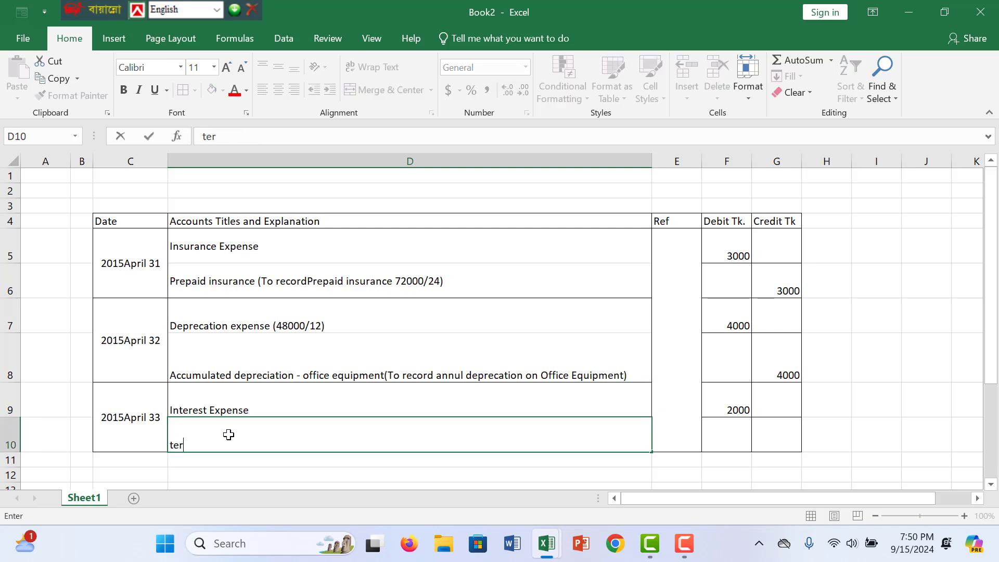
{"action": "key", "text": "BackSpace"}
{"action": "key", "text": "BackSpace"}
{"action": "type", "text": "Int"}
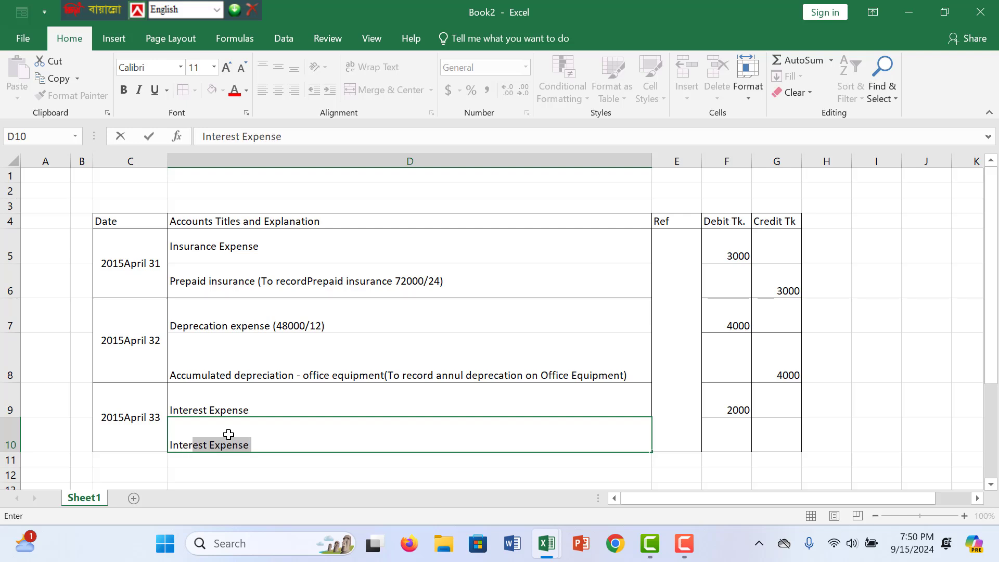
{"action": "type", "text": "ers"}
{"action": "type", "text": "est Pa"}
{"action": "type", "text": "yable"}
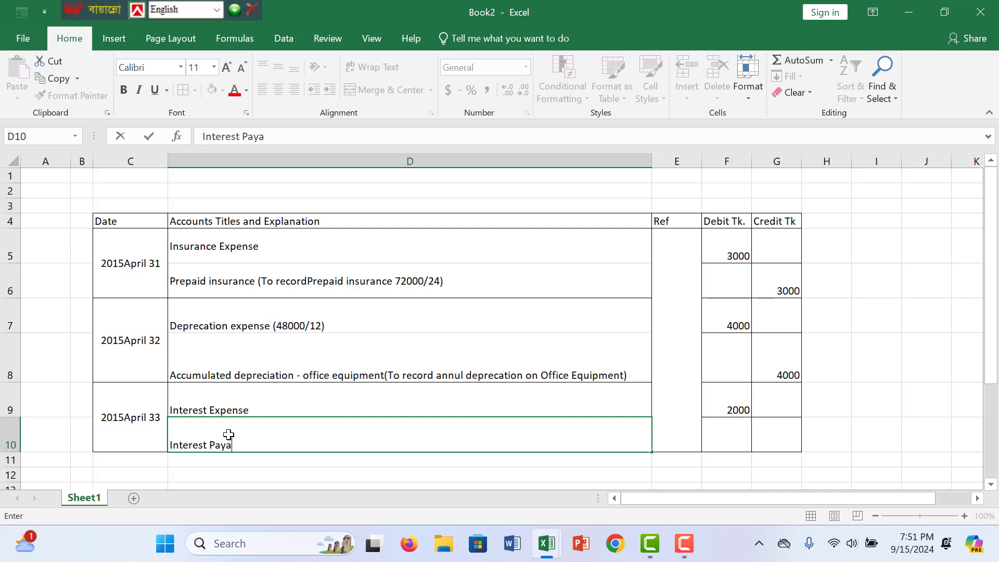
- Fill the Interest Payable credit in cell G10 with the formula =F9
{"action": "left_click", "coordinate": [719, 445]}
{"action": "left_click", "coordinate": [770, 440]}
{"action": "type", "text": "="}
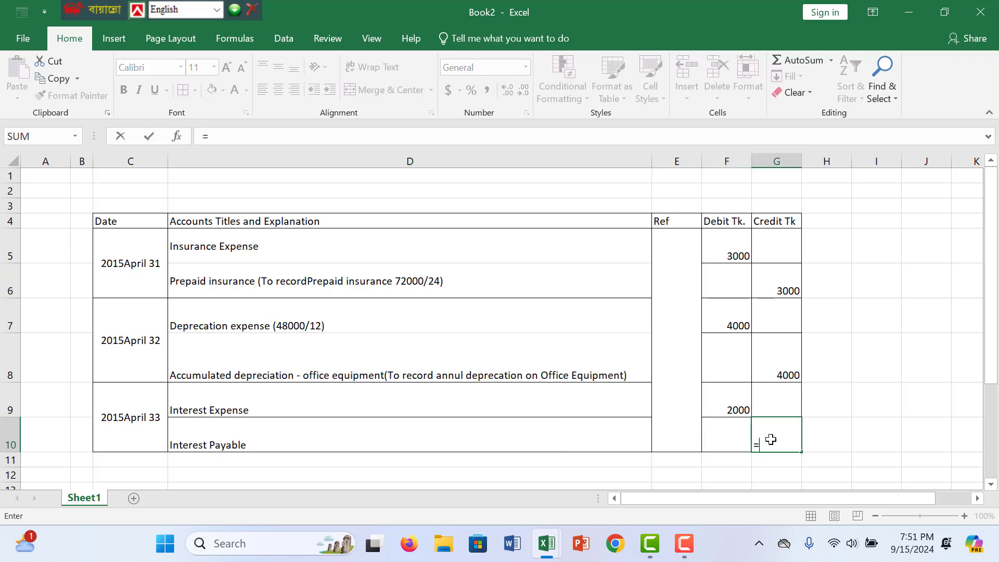
{"action": "left_click", "coordinate": [723, 411]}
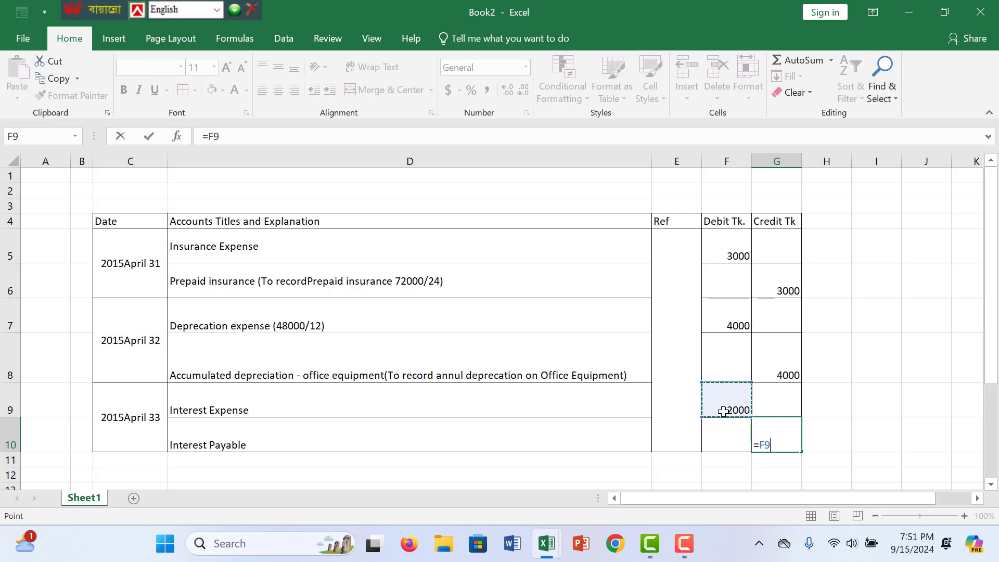
{"action": "key", "text": "Return"}
{"action": "left_click", "coordinate": [231, 474]}
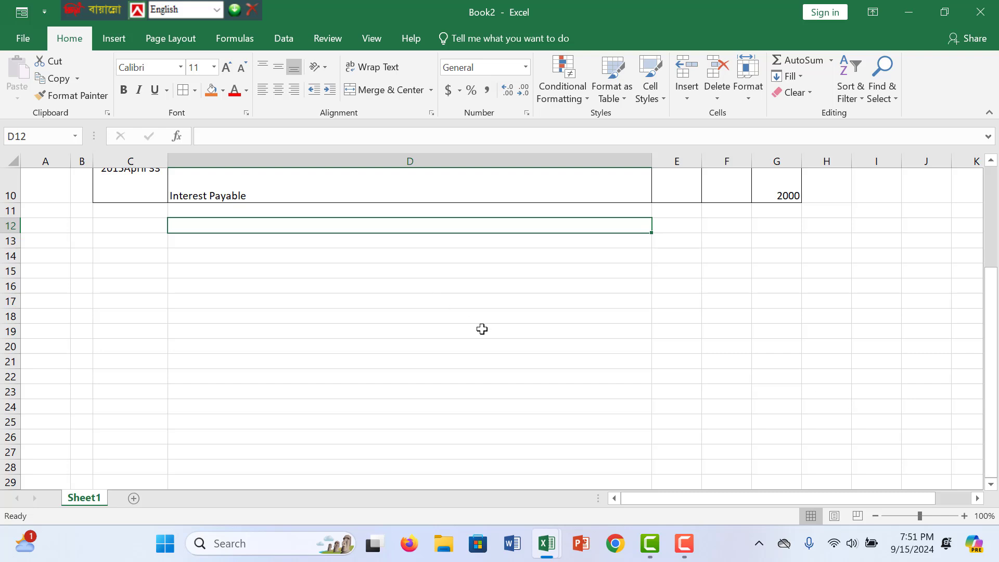
{"action": "scroll", "coordinate": [478, 327], "scroll_direction": "up", "scroll_amount": 3}
{"action": "left_click", "coordinate": [287, 326]}
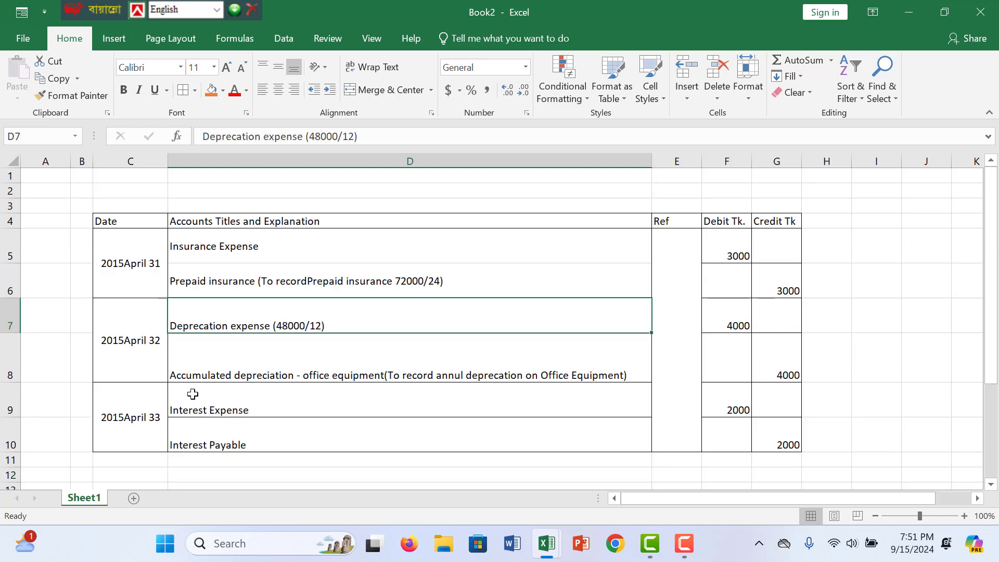
{"action": "left_click_drag", "start_coordinate": [193, 393], "coordinate": [267, 420]}
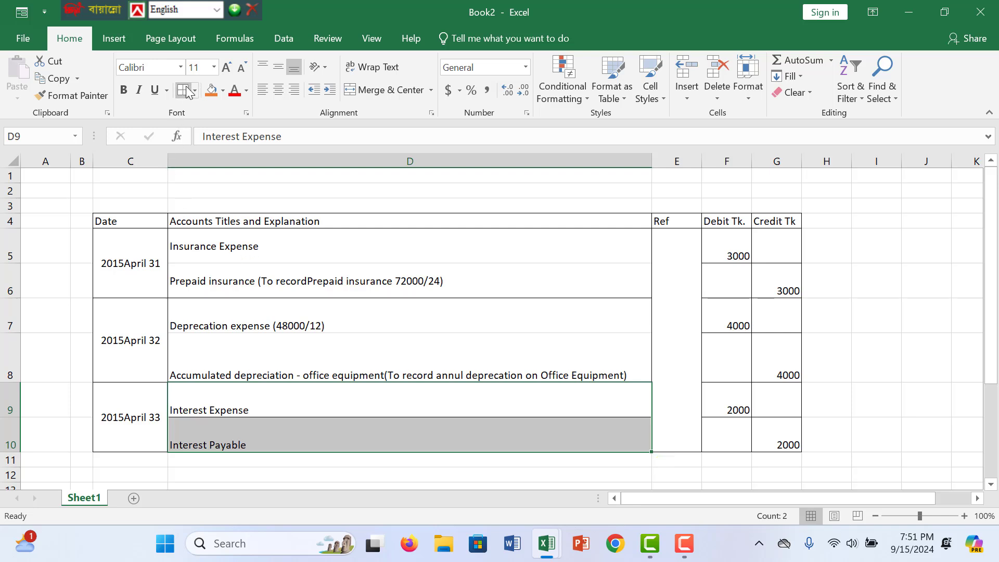
{"action": "left_click", "coordinate": [398, 392]}
{"action": "left_click", "coordinate": [392, 340]}
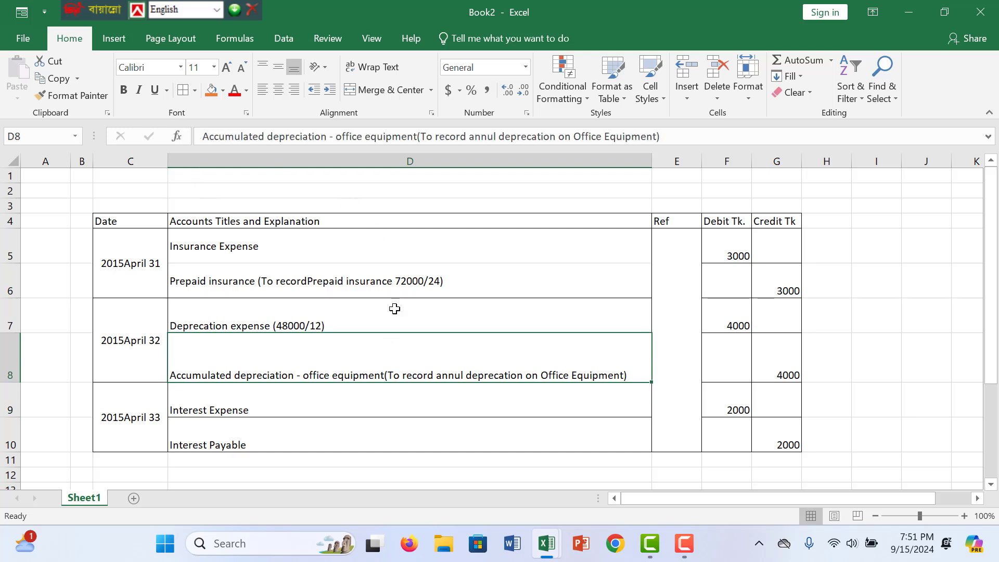
{"action": "left_click", "coordinate": [415, 484]}
{"action": "left_click", "coordinate": [277, 260]}
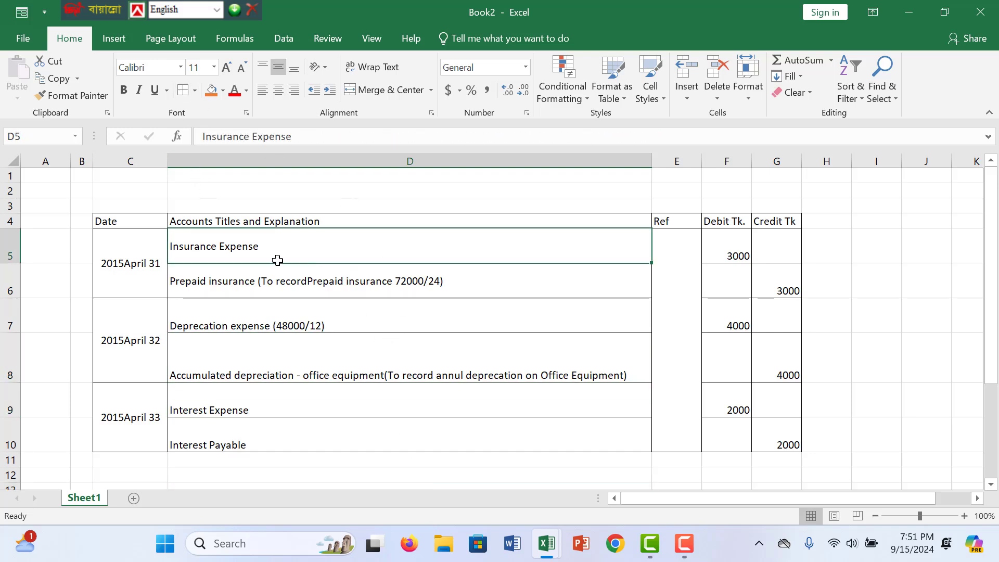
{"action": "left_click", "coordinate": [665, 395]}
{"action": "left_click", "coordinate": [887, 399]}
{"action": "scroll", "coordinate": [291, 400], "scroll_direction": "down", "scroll_amount": 3}
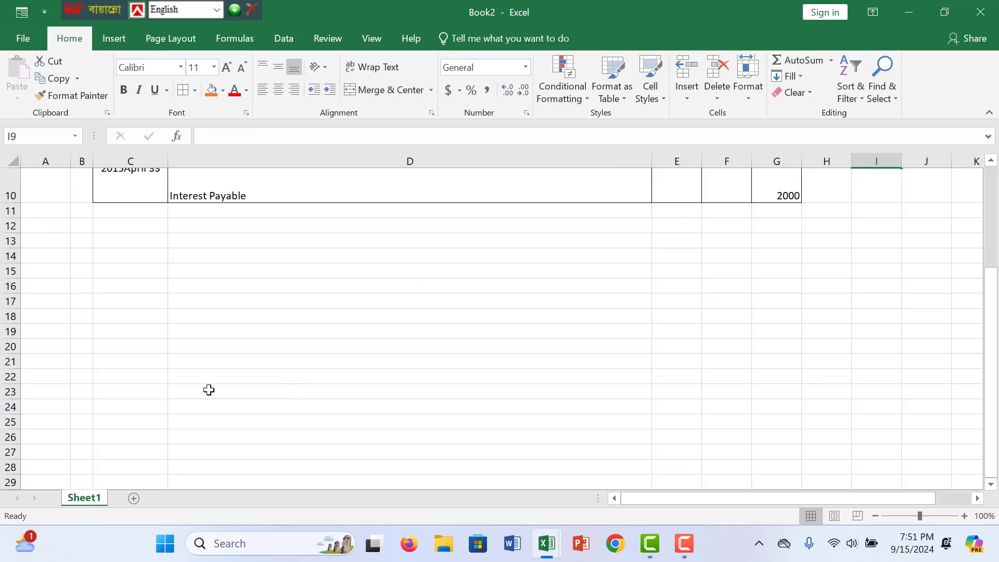
{"action": "scroll", "coordinate": [280, 338], "scroll_direction": "up", "scroll_amount": 3}
- Copy the three journal entries in C5:G10 and paste them directly below the table, starting at cell C11
{"action": "left_click_drag", "start_coordinate": [122, 255], "coordinate": [786, 385]}
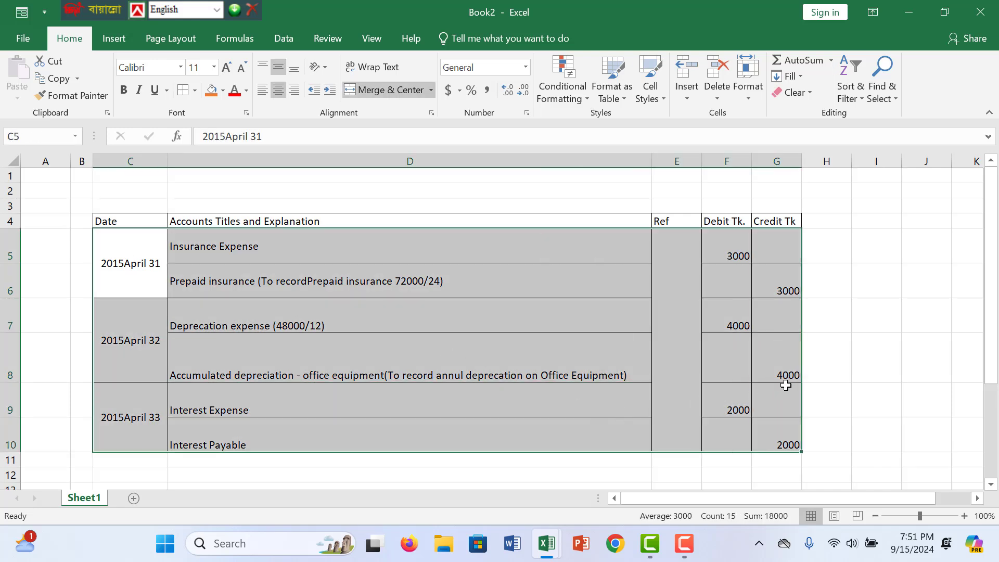
{"action": "key", "text": "ctrl+c"}
{"action": "scroll", "coordinate": [827, 379], "scroll_direction": "down", "scroll_amount": 2}
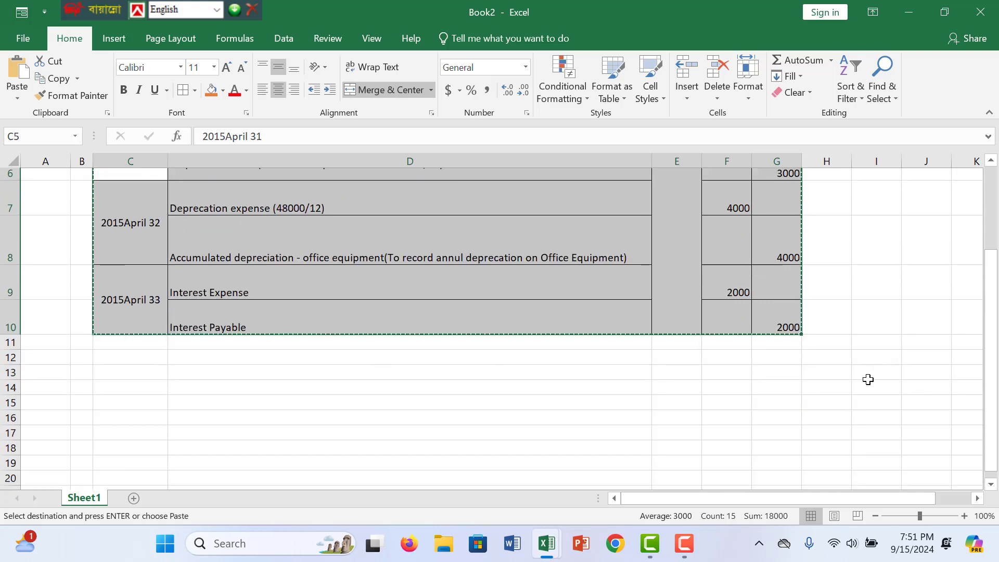
{"action": "left_click", "coordinate": [116, 329]}
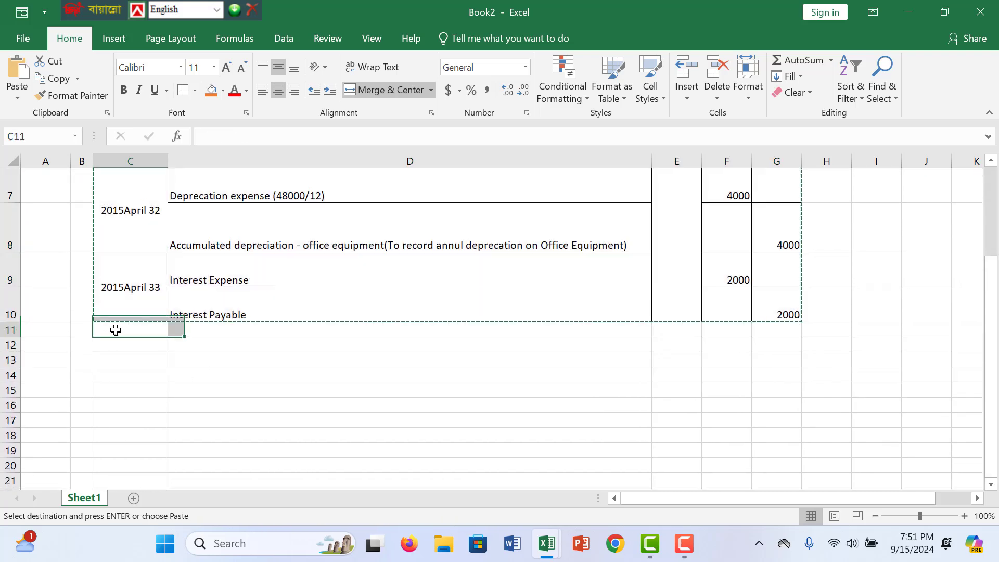
{"action": "key", "text": "ctrl+v"}
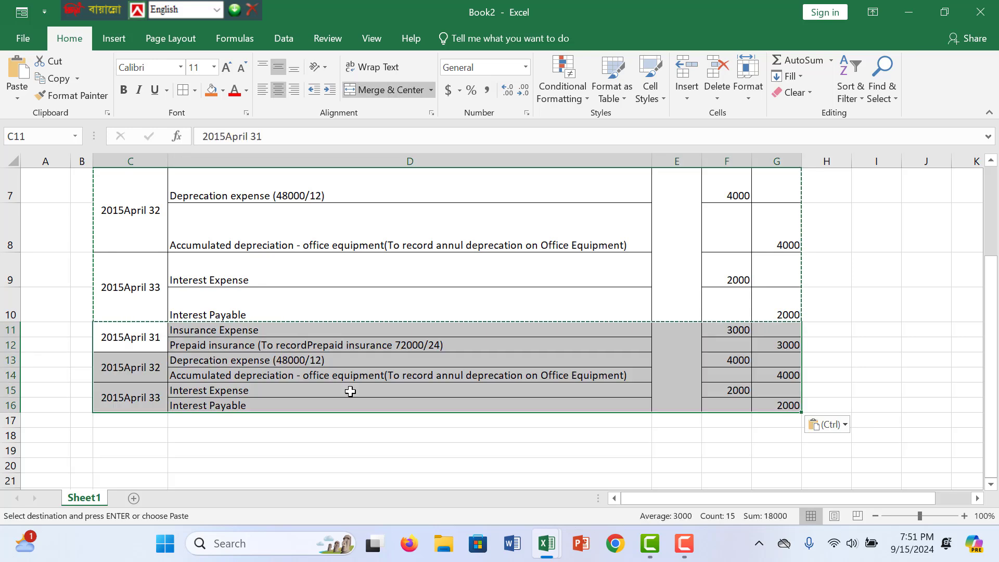
- Select the pasted titles and amounts in D11:G16 and delete their entire columns
{"action": "left_click", "coordinate": [350, 391]}
{"action": "left_click", "coordinate": [211, 331]}
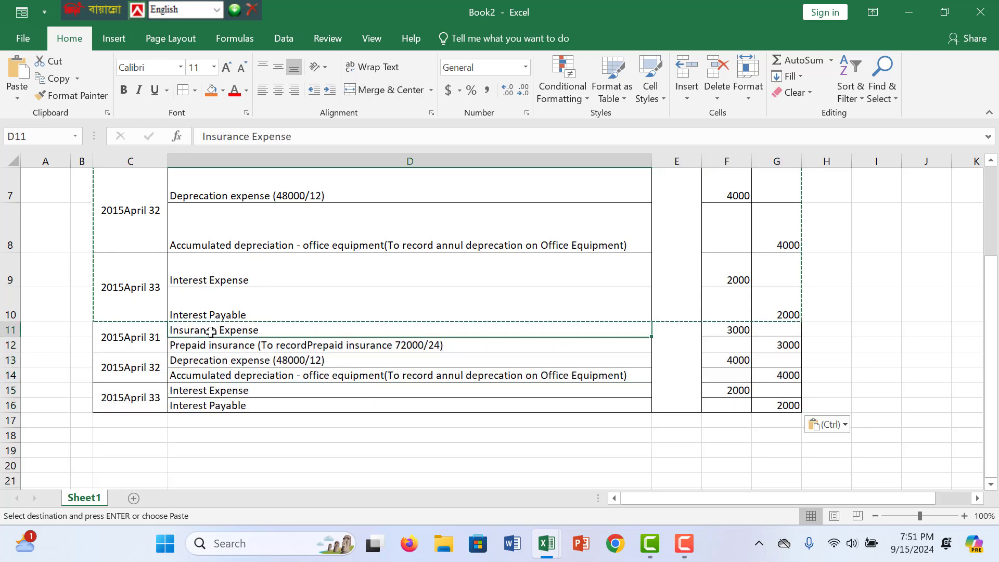
{"action": "left_click_drag", "start_coordinate": [211, 332], "coordinate": [759, 386]}
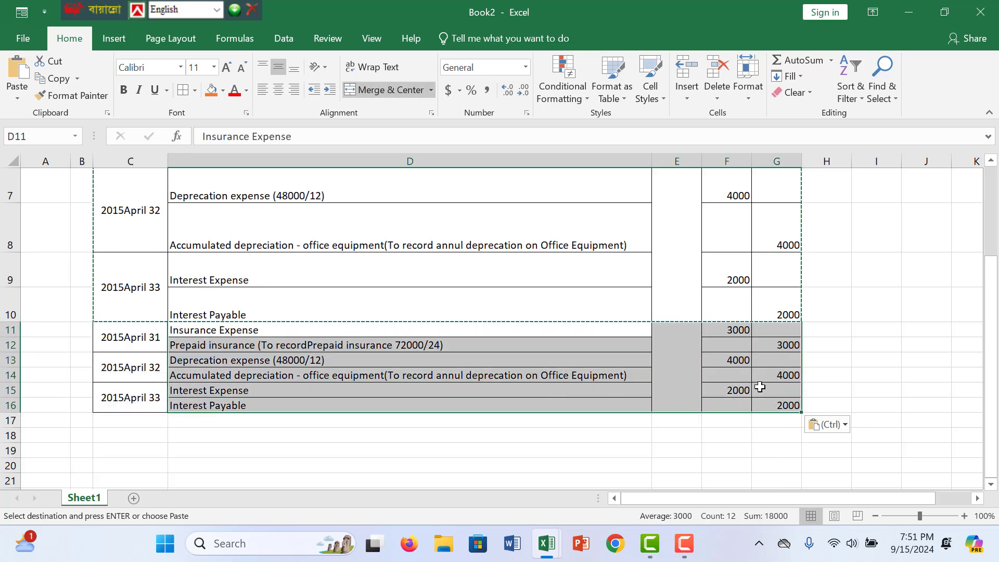
{"action": "right_click", "coordinate": [759, 386]}
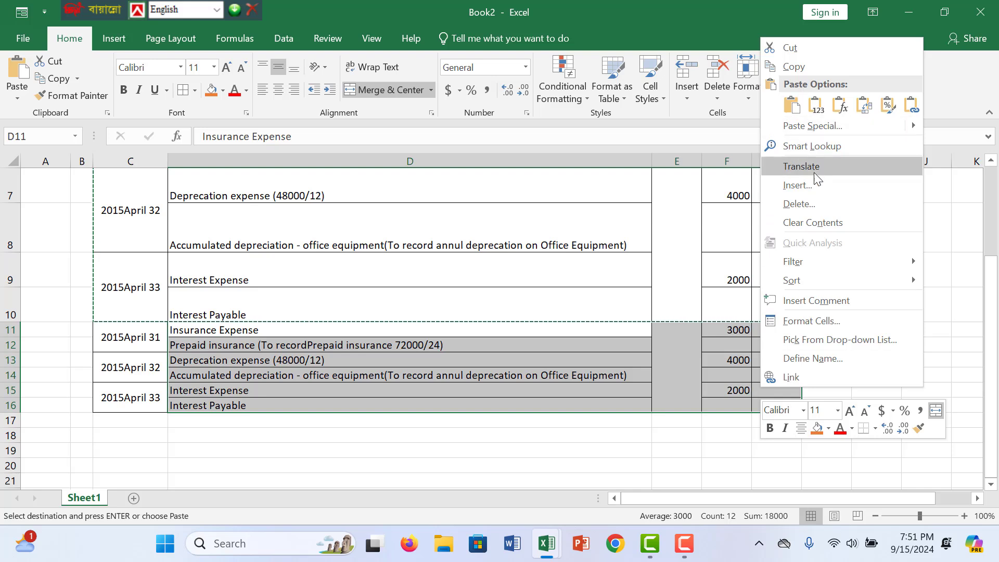
{"action": "left_click", "coordinate": [815, 203]}
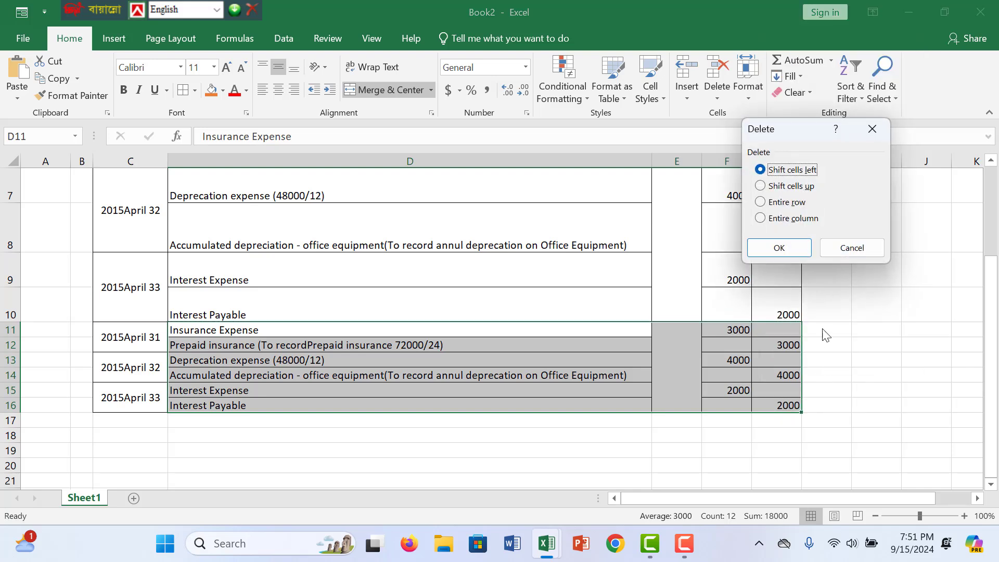
{"action": "left_click", "coordinate": [780, 221]}
{"action": "left_click", "coordinate": [779, 247]}
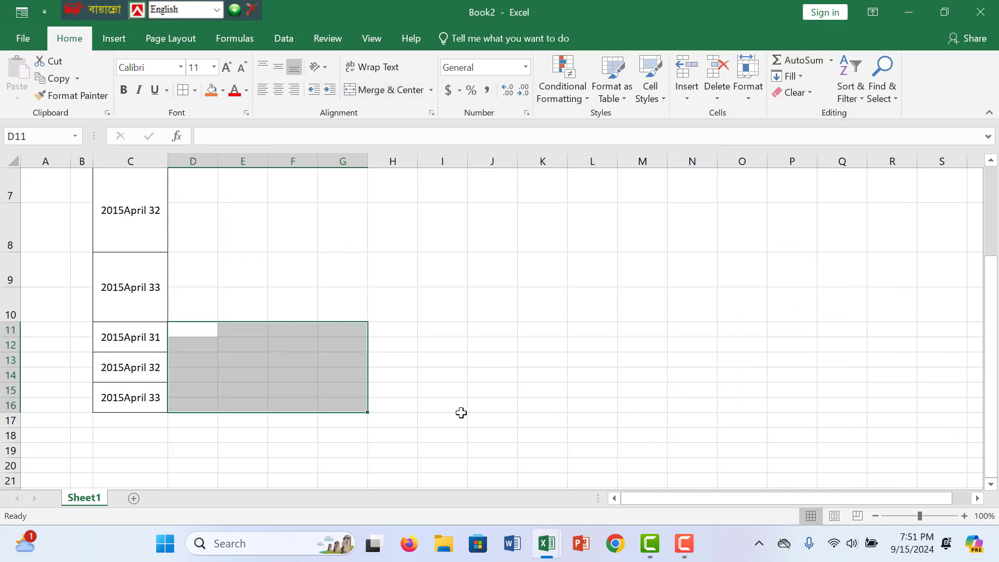
- Undo the column deletion and clear the pasted dates and account titles in C11:D16, keeping the cell borders
{"action": "key", "text": "ctrl+z"}
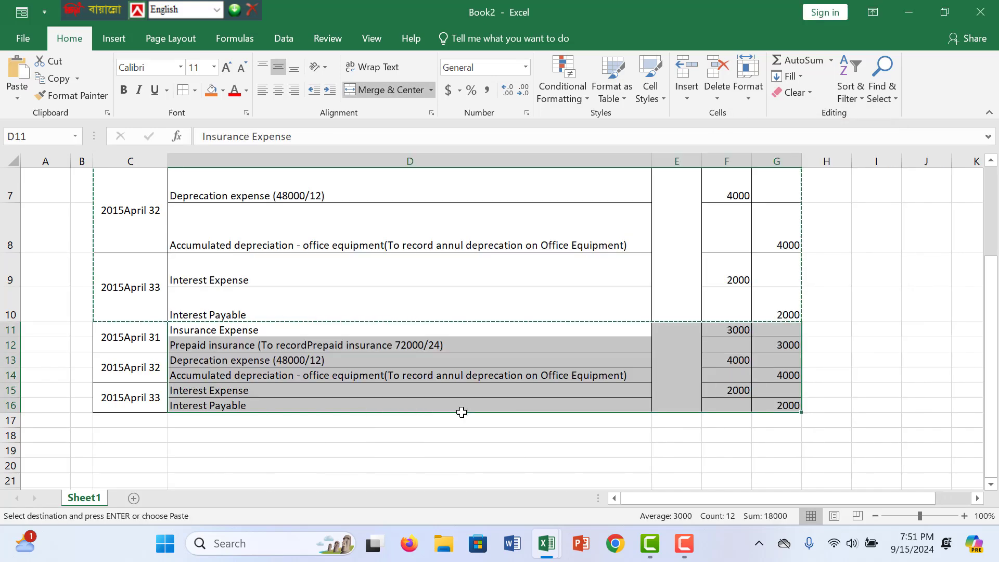
{"action": "left_click", "coordinate": [568, 392]}
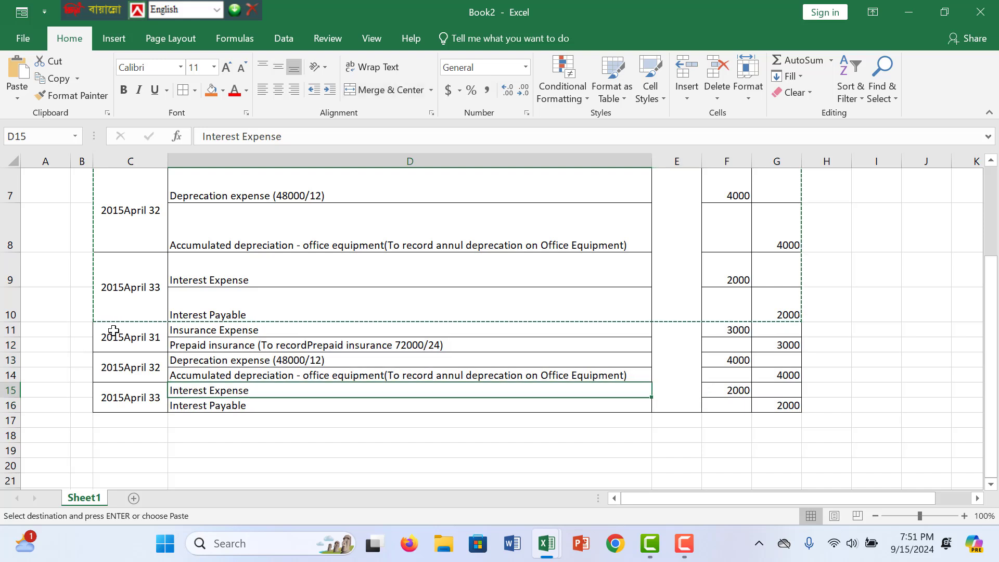
{"action": "left_click_drag", "start_coordinate": [112, 330], "coordinate": [614, 391]}
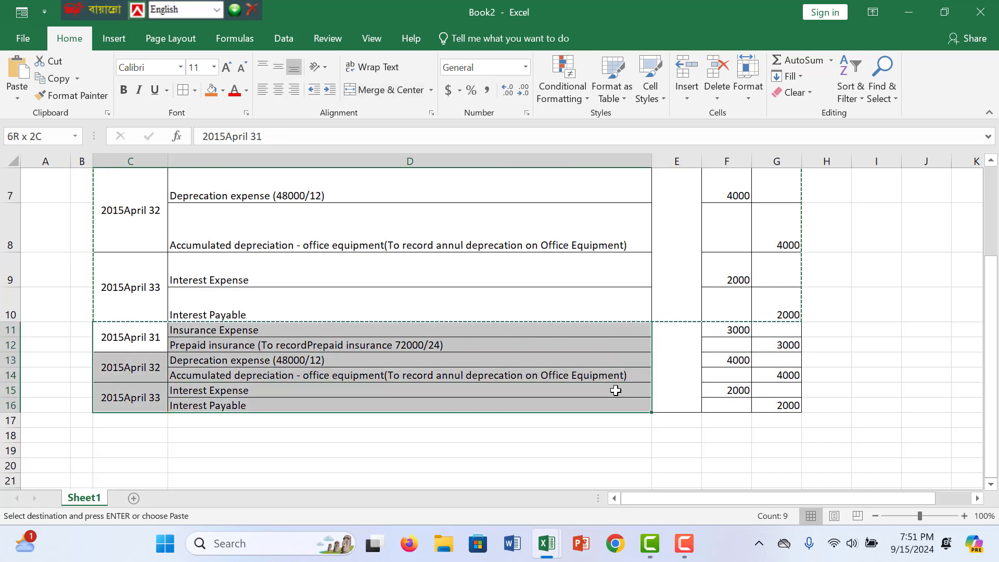
{"action": "right_click", "coordinate": [615, 392]}
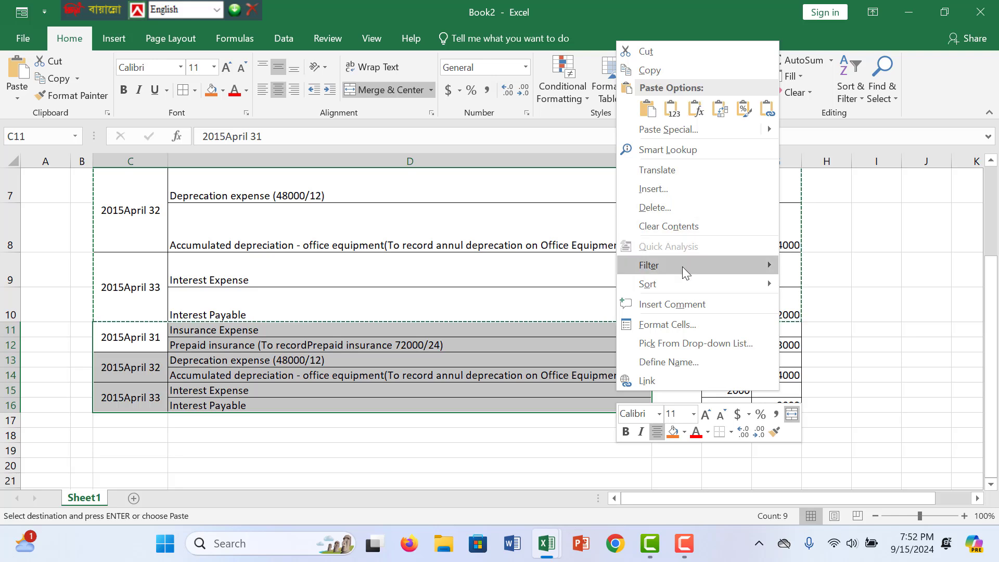
{"action": "key", "text": "Escape"}
{"action": "key", "text": "Delete"}
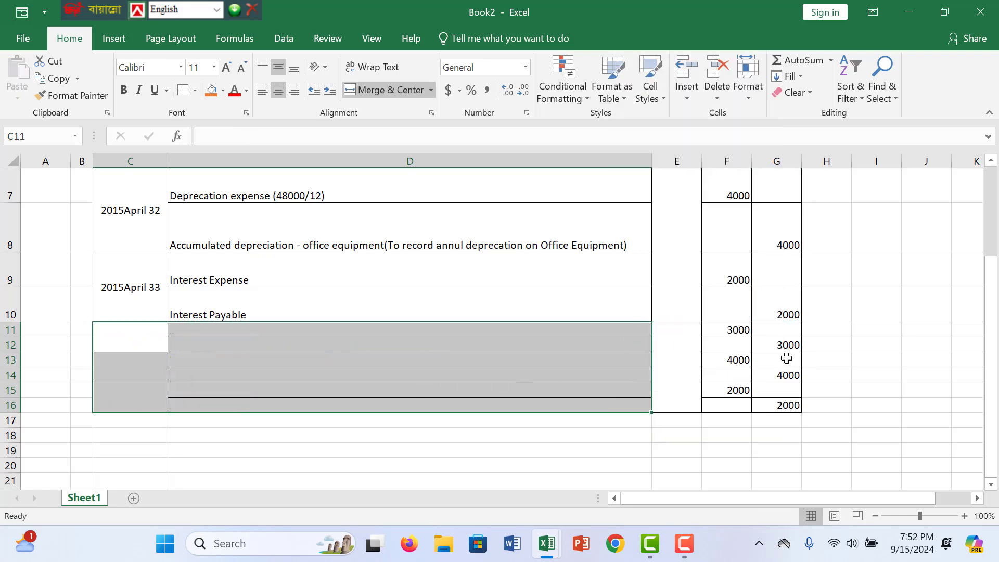
- Clear the contents of the pasted debit and credit amounts in F11:G15
{"action": "left_click", "coordinate": [774, 346]}
{"action": "left_click", "coordinate": [725, 330]}
{"action": "left_click_drag", "start_coordinate": [725, 330], "coordinate": [777, 386]}
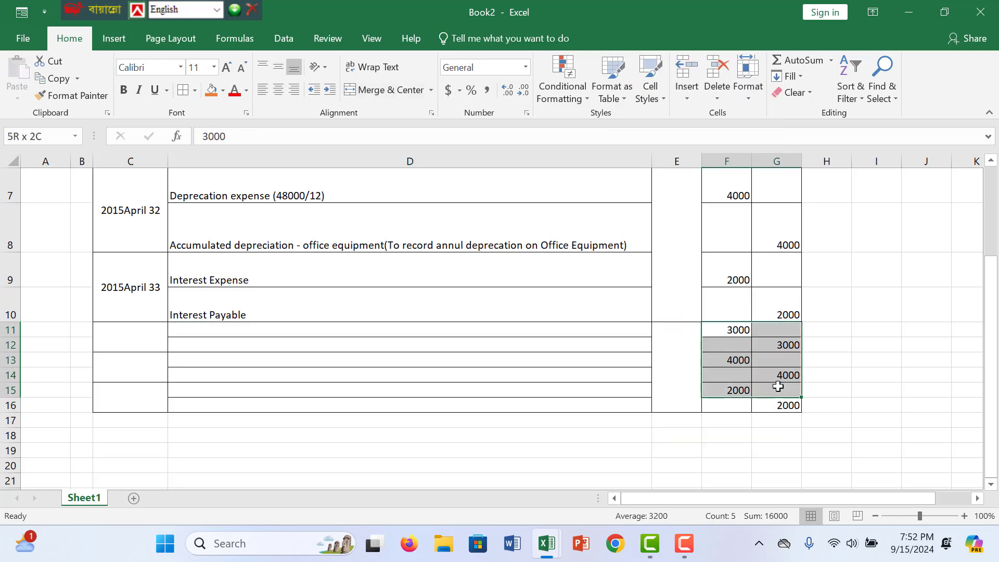
{"action": "right_click", "coordinate": [775, 384]}
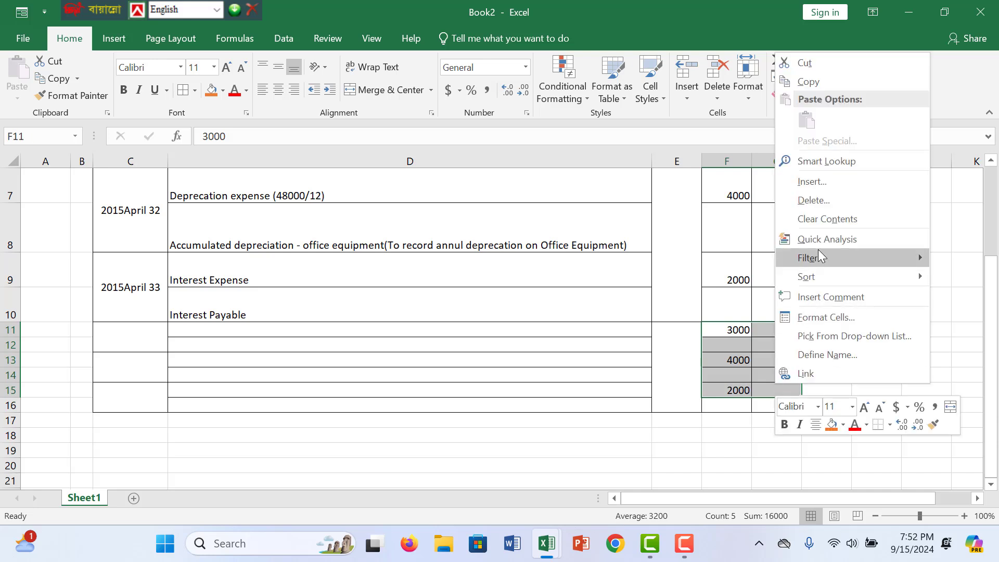
{"action": "left_click", "coordinate": [843, 219]}
{"action": "left_click", "coordinate": [780, 409]}
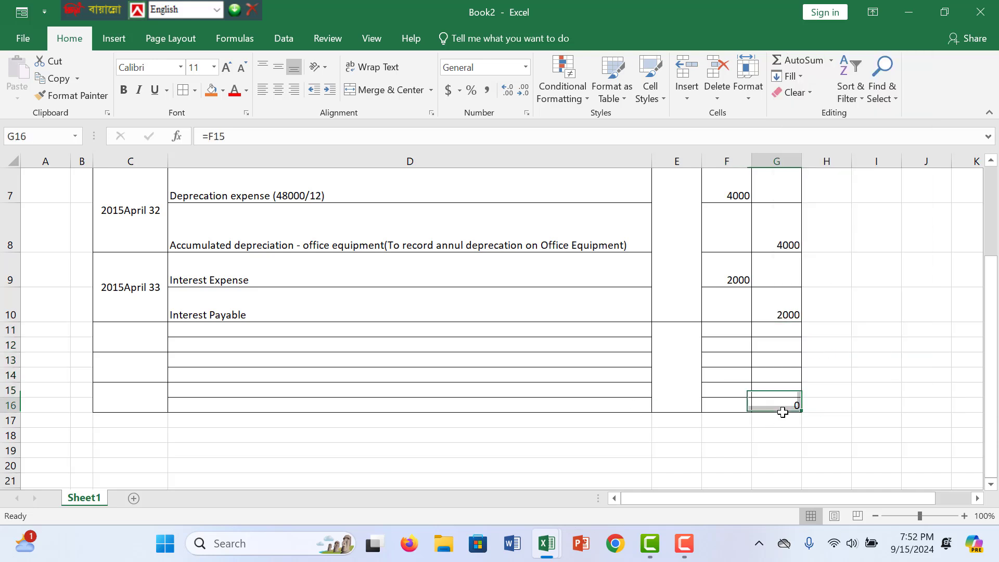
{"action": "right_click", "coordinate": [783, 390]}
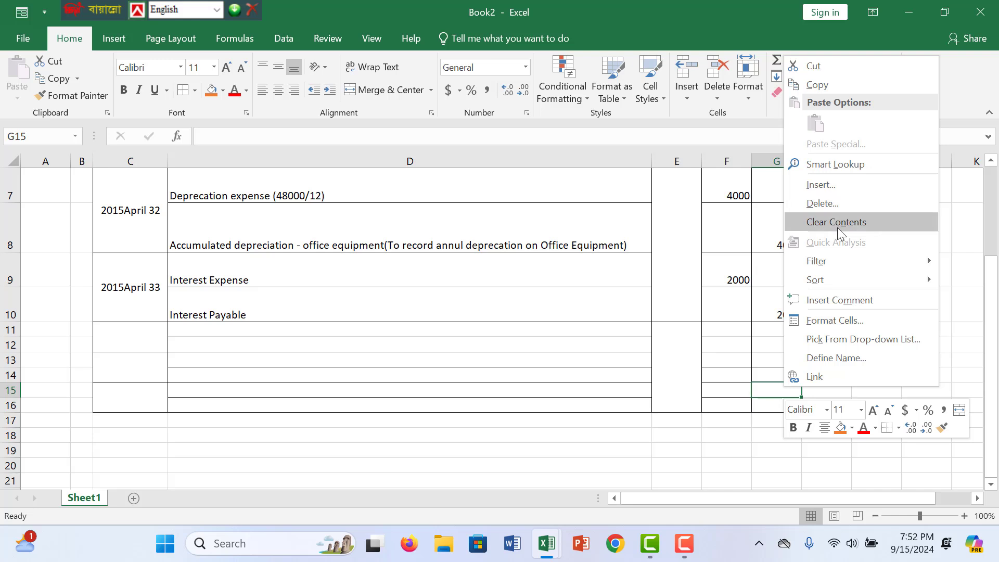
{"action": "left_click", "coordinate": [837, 223]}
{"action": "left_click", "coordinate": [161, 346]}
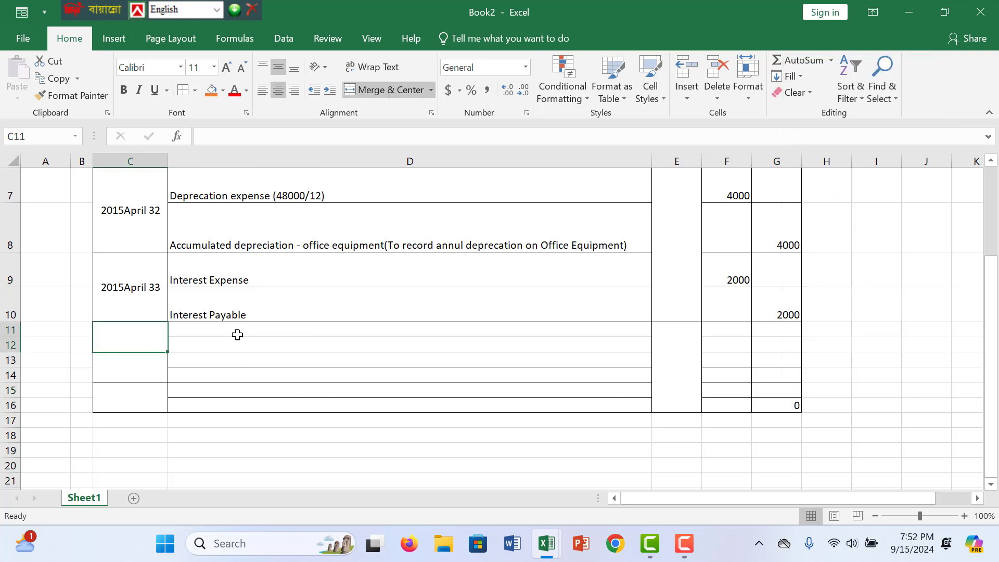
{"action": "left_click", "coordinate": [29, 315]}
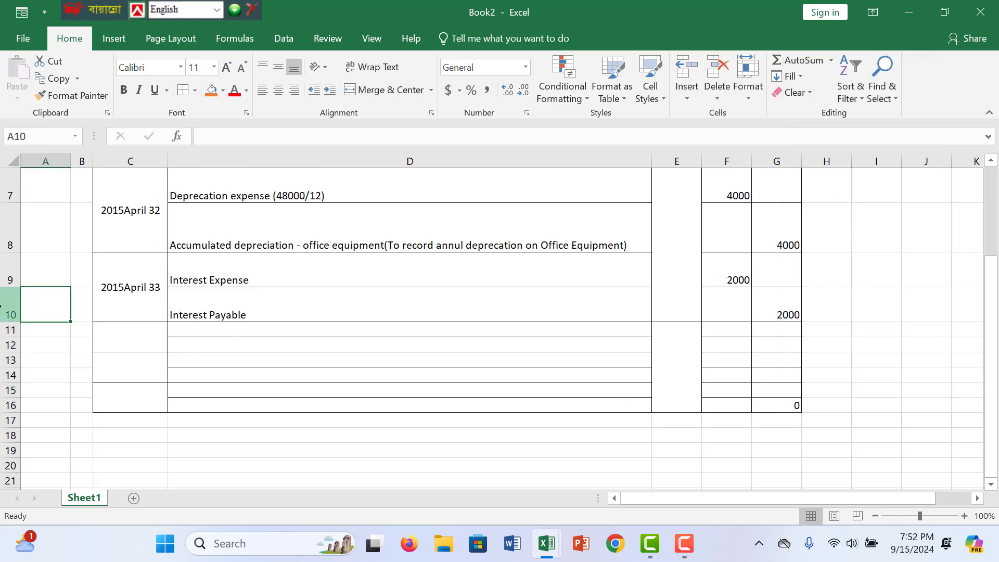
{"action": "scroll", "coordinate": [237, 373], "scroll_direction": "down", "scroll_amount": 1}
{"action": "scroll", "coordinate": [225, 373], "scroll_direction": "up", "scroll_amount": 1}
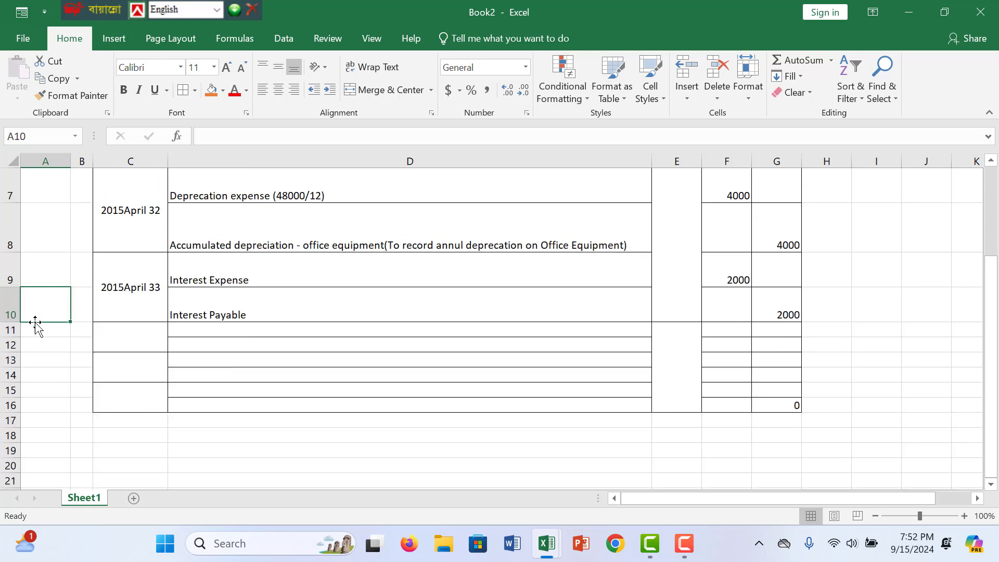
{"action": "left_click", "coordinate": [53, 355]}
{"action": "left_click", "coordinate": [136, 338]}
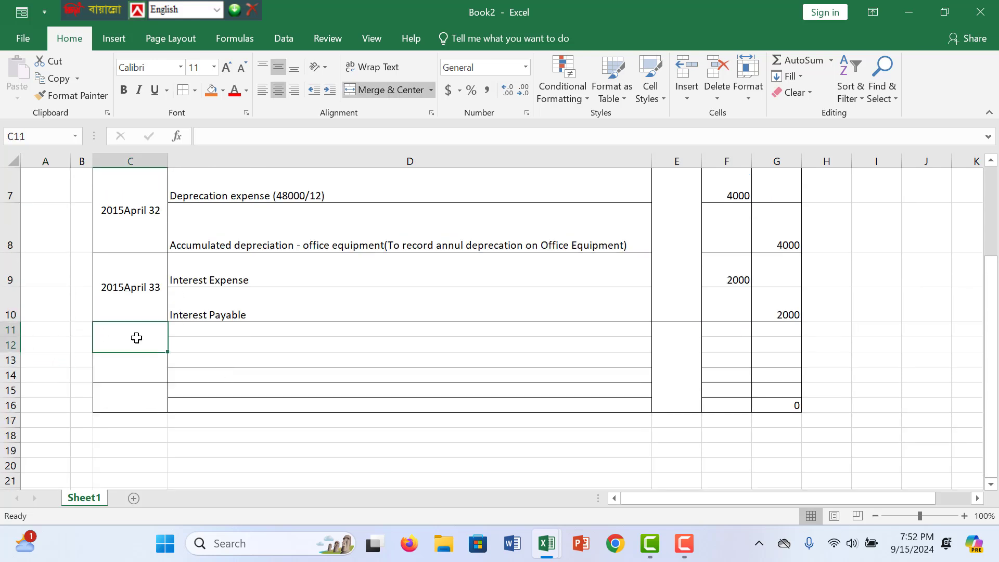
- Fill the date from C9 down through C16, and change the dates in C11 and C13 to 2015April 31
{"action": "left_click", "coordinate": [138, 294]}
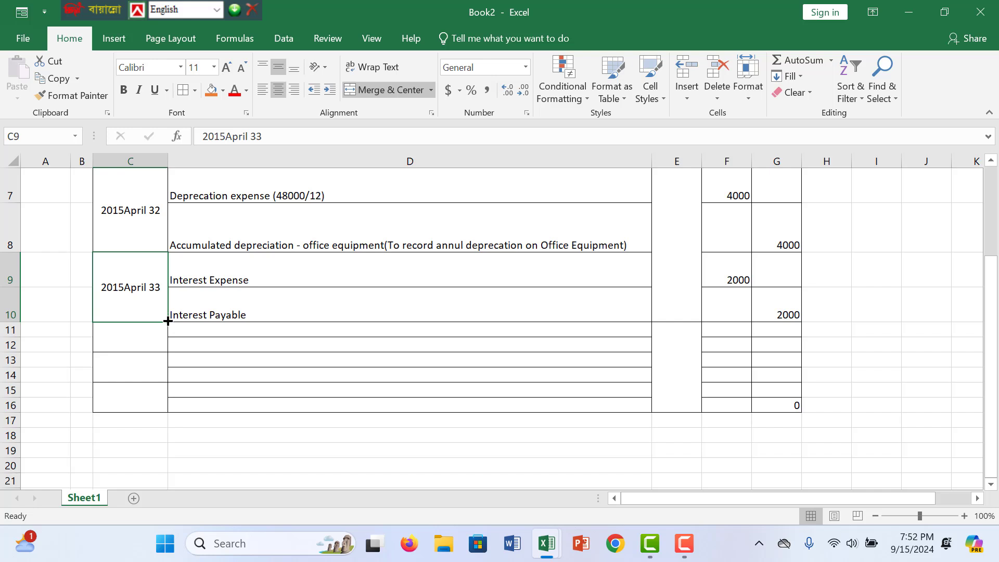
{"action": "left_click_drag", "start_coordinate": [167, 320], "coordinate": [167, 411]}
{"action": "double_click", "coordinate": [156, 367]}
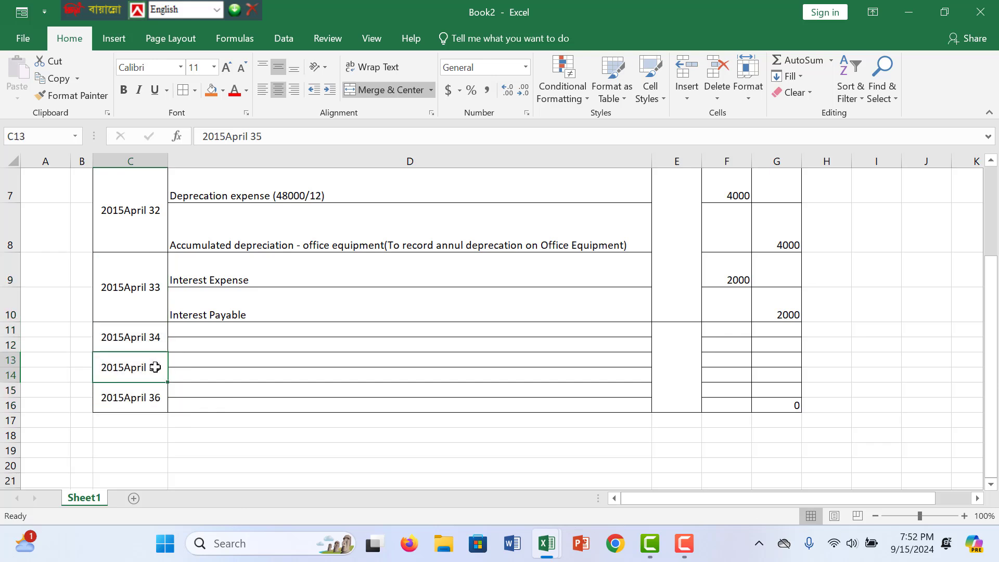
{"action": "key", "text": "BackSpace"}
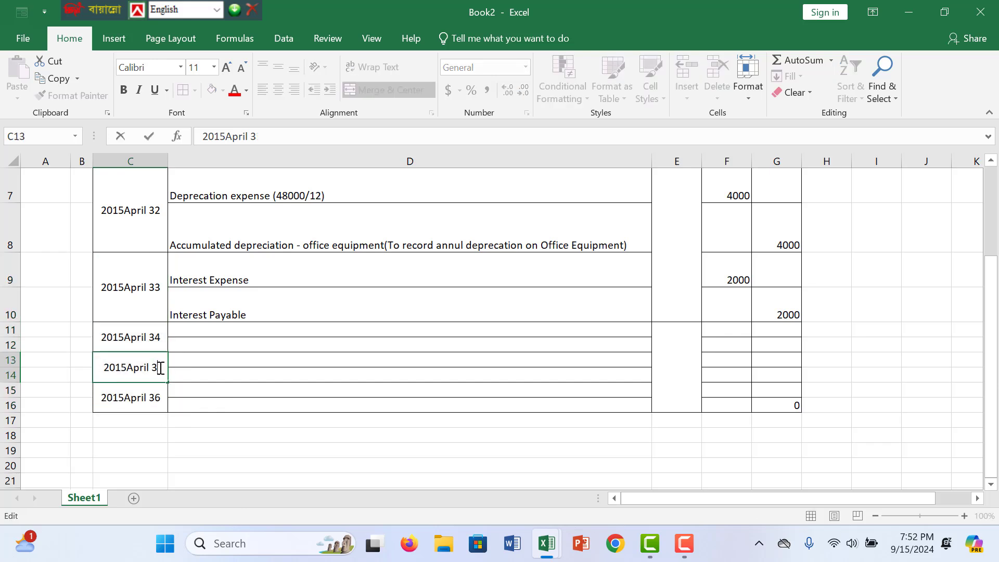
{"action": "type", "text": "1"}
{"action": "left_click", "coordinate": [154, 337]}
{"action": "double_click", "coordinate": [158, 339]}
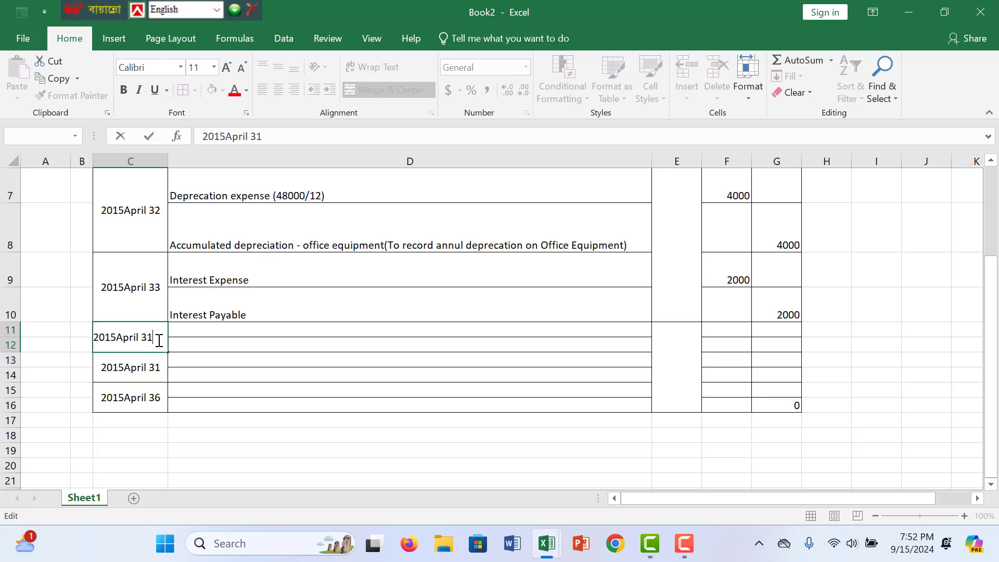
- Change the dates in C9, C7 and C15 to 2015April 31
{"action": "double_click", "coordinate": [156, 288]}
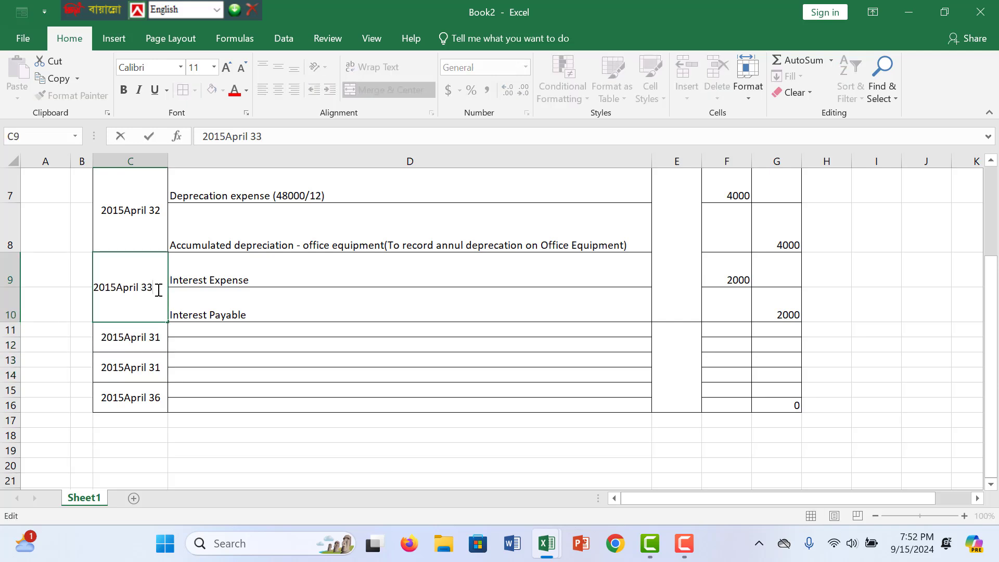
{"action": "key", "text": "BackSpace"}
{"action": "left_click", "coordinate": [156, 208]}
{"action": "double_click", "coordinate": [163, 211]}
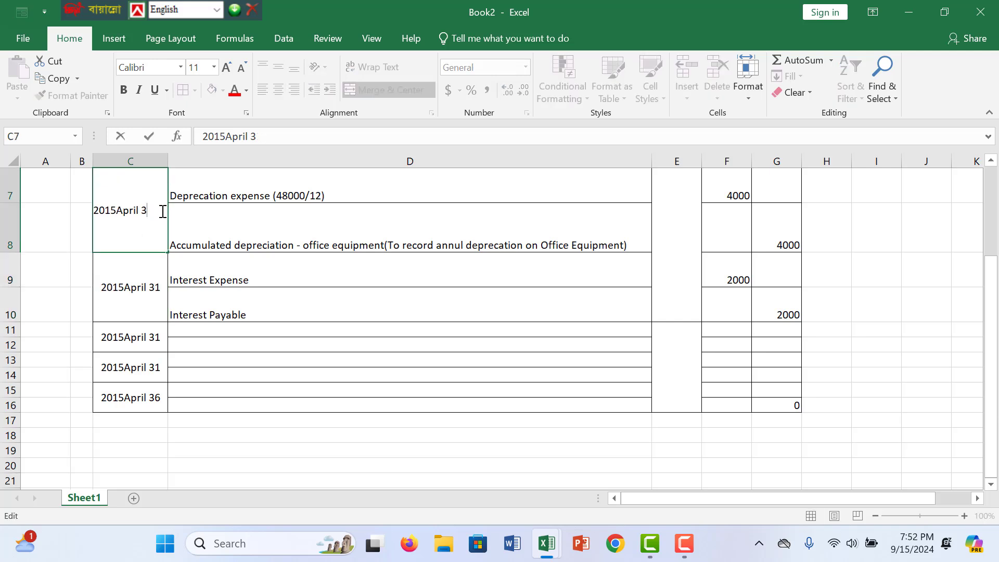
{"action": "left_click", "coordinate": [144, 398]}
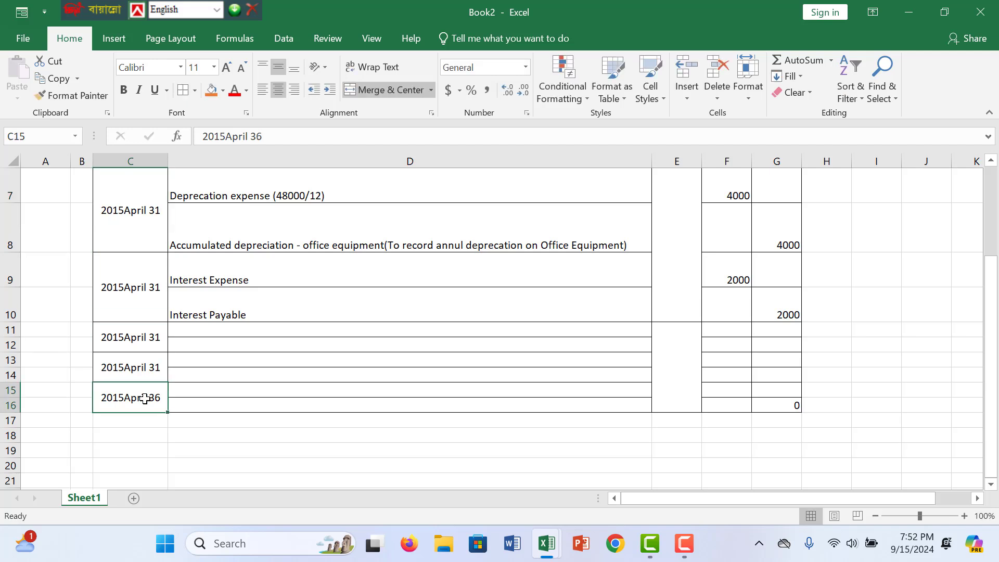
{"action": "double_click", "coordinate": [161, 396]}
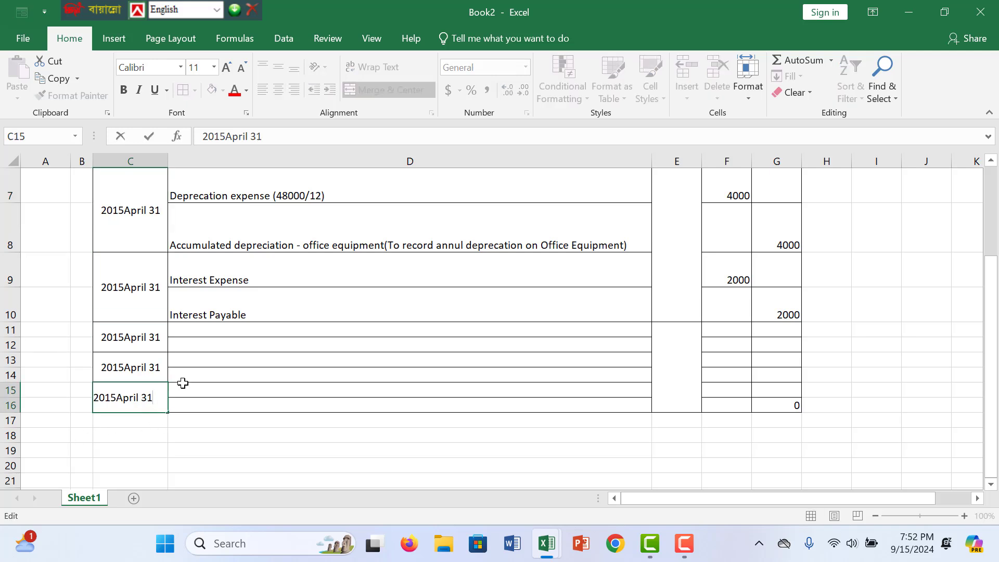
{"action": "left_click", "coordinate": [213, 330]}
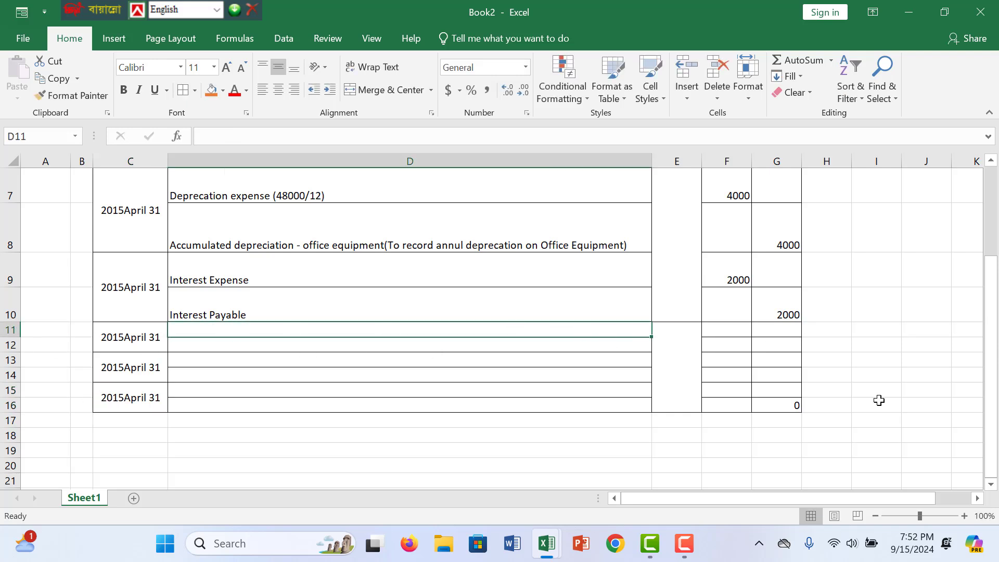
- Increase the height of row 11 to make room for the next journal entry
{"action": "scroll", "coordinate": [605, 396], "scroll_direction": "up", "scroll_amount": 2}
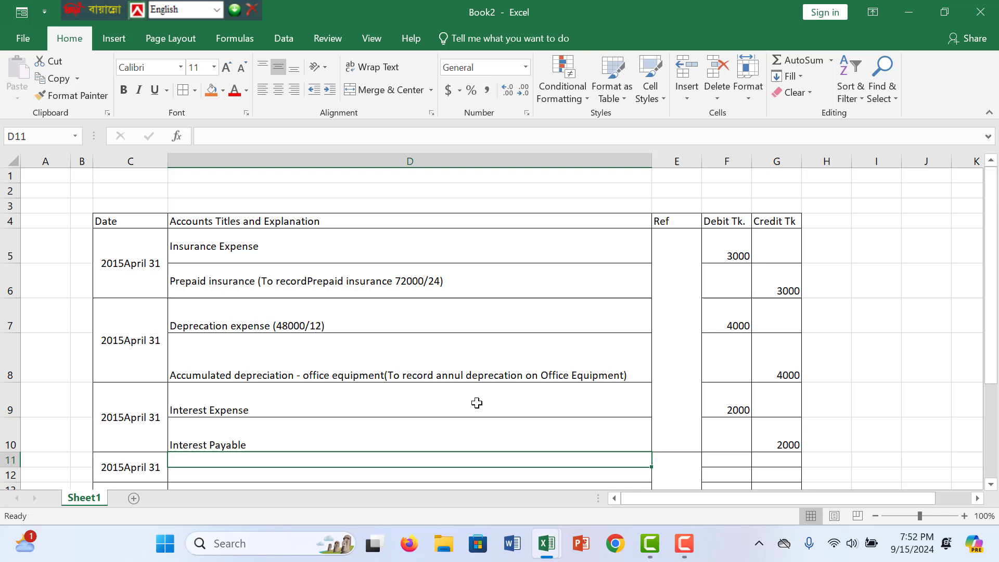
{"action": "left_click", "coordinate": [239, 376]}
{"action": "left_click", "coordinate": [248, 317]}
{"action": "left_click", "coordinate": [255, 370]}
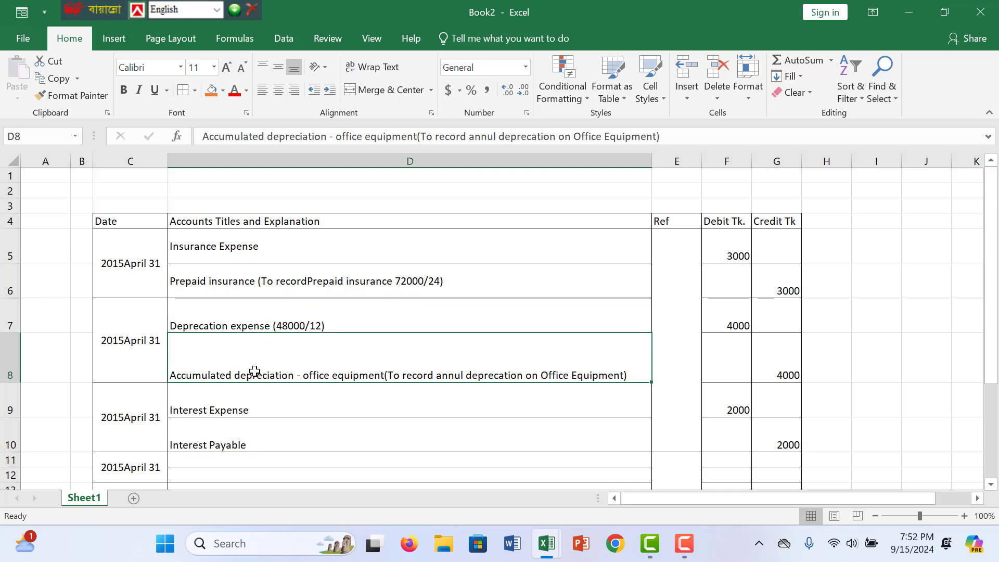
{"action": "scroll", "coordinate": [235, 435], "scroll_direction": "down", "scroll_amount": 1}
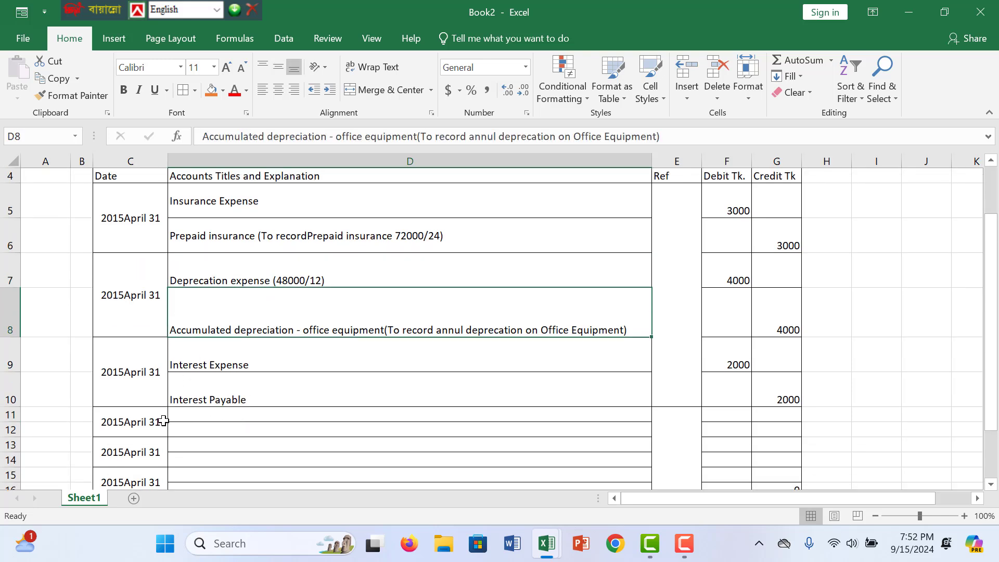
{"action": "left_click_drag", "start_coordinate": [10, 422], "coordinate": [18, 458]}
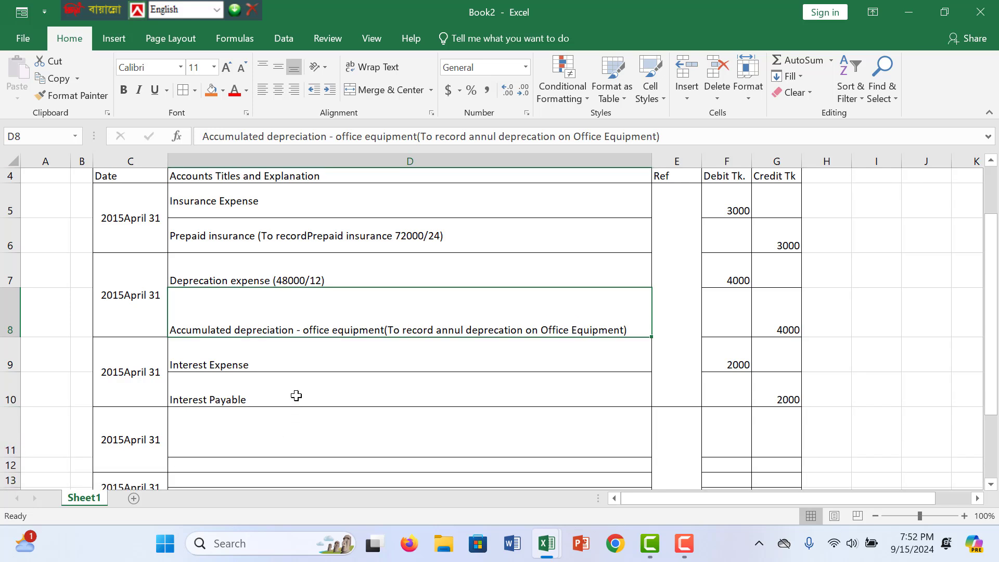
{"action": "scroll", "coordinate": [296, 395], "scroll_direction": "down", "scroll_amount": 4}
{"action": "scroll", "coordinate": [396, 370], "scroll_direction": "up", "scroll_amount": 3}
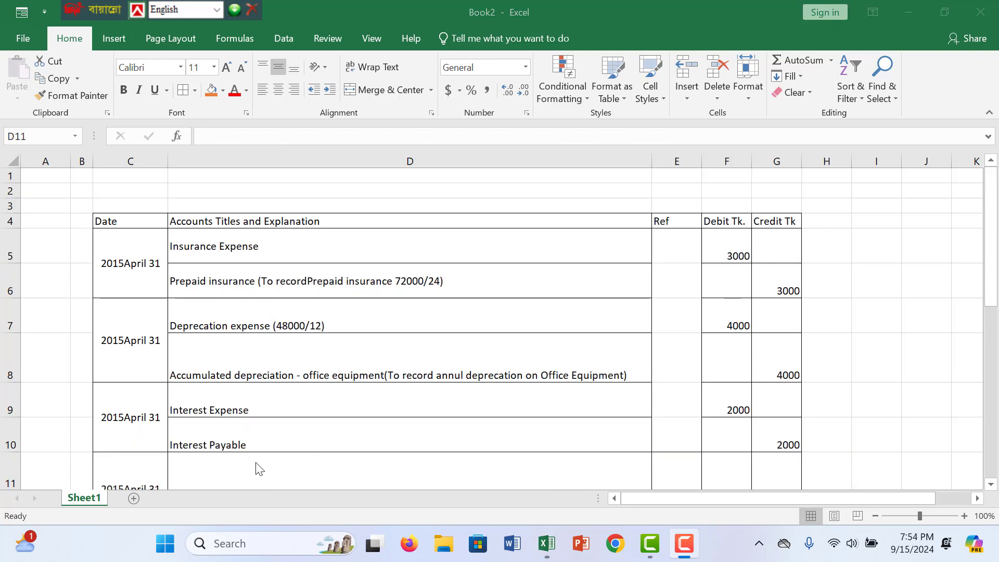
- Check the account balances and adjustment notes in Book1, and return to cell D11 in Book2
{"action": "left_click", "coordinate": [250, 463]}
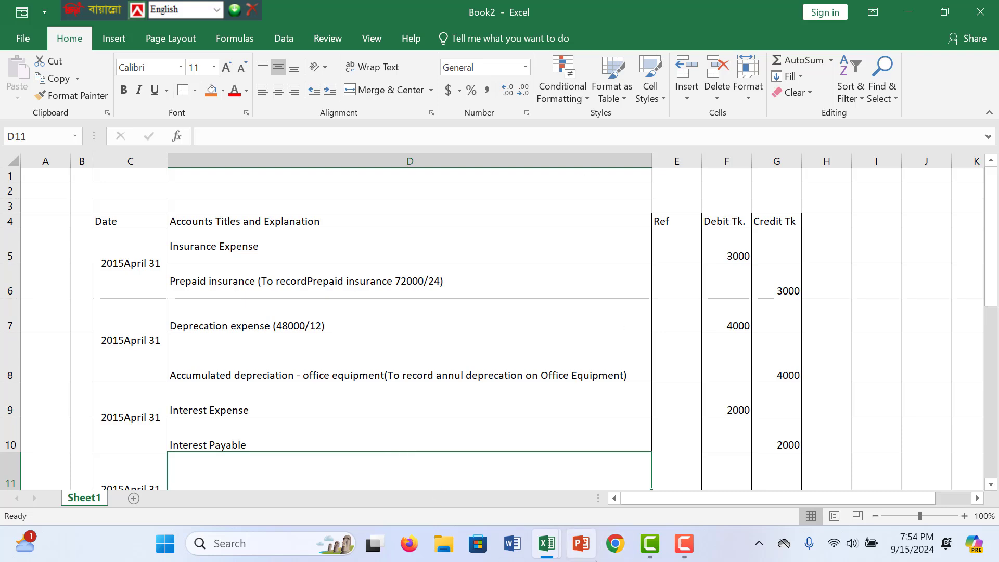
{"action": "mouse_move", "coordinate": [552, 552]}
{"action": "left_click", "coordinate": [488, 500]}
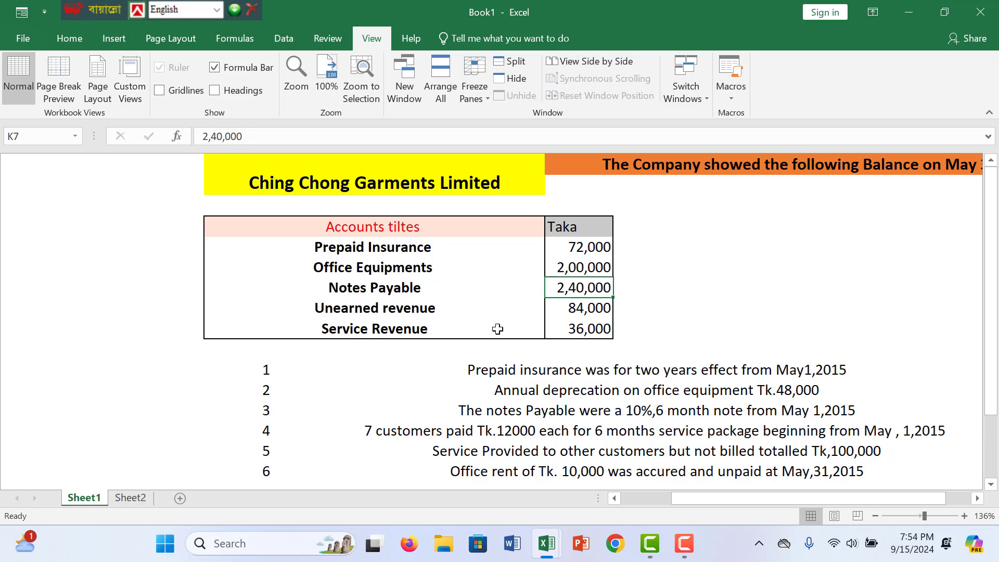
{"action": "mouse_move", "coordinate": [561, 554]}
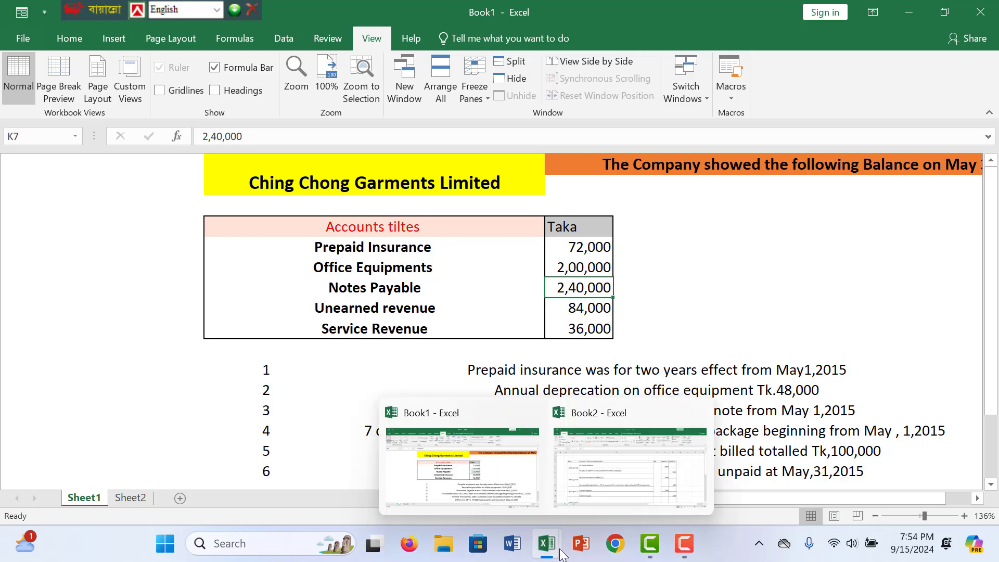
{"action": "left_click", "coordinate": [603, 498]}
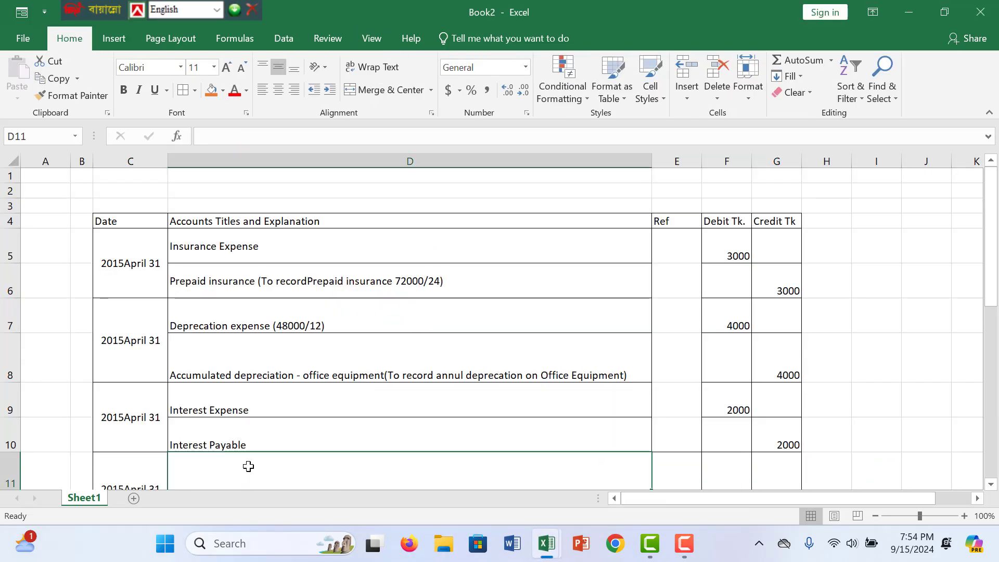
- Enter the debit account title Unearned Service Revenue in cell D11
{"action": "type", "text": "Unear"}
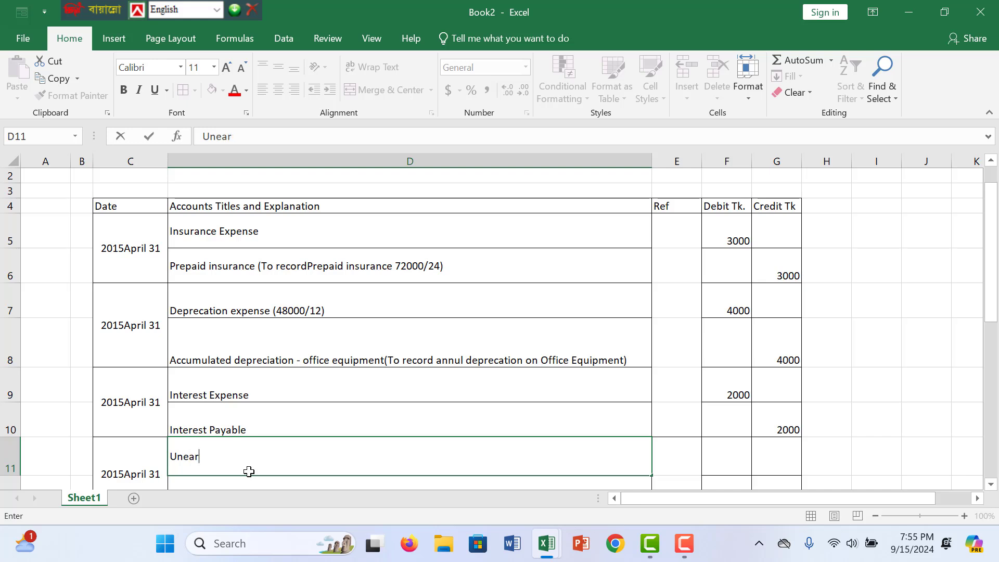
{"action": "type", "text": "ned Revenus"}
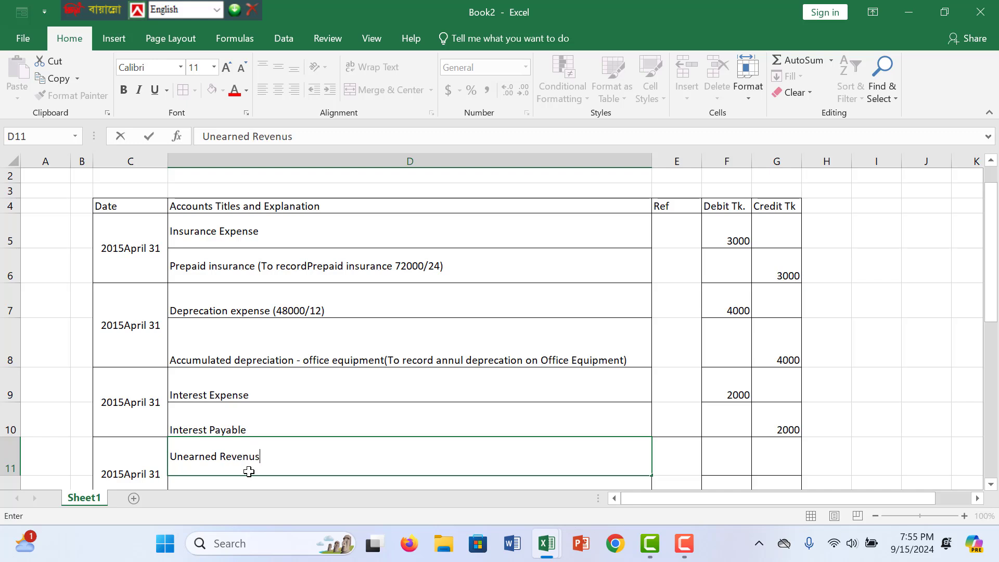
{"action": "key", "text": "BackSpace"}
{"action": "key", "text": "BackSpace"}
{"action": "key", "text": "BackSpace"}
{"action": "type", "text": "e"}
{"action": "key", "text": "BackSpace"}
{"action": "key", "text": "BackSpace"}
{"action": "key", "text": "BackSpace"}
{"action": "key", "text": "BackSpace"}
{"action": "key", "text": "BackSpace"}
{"action": "key", "text": "BackSpace"}
{"action": "key", "text": "BackSpace"}
{"action": "key", "text": "BackSpace"}
{"action": "key", "text": "BackSpace"}
{"action": "type", "text": "Service Reven"}
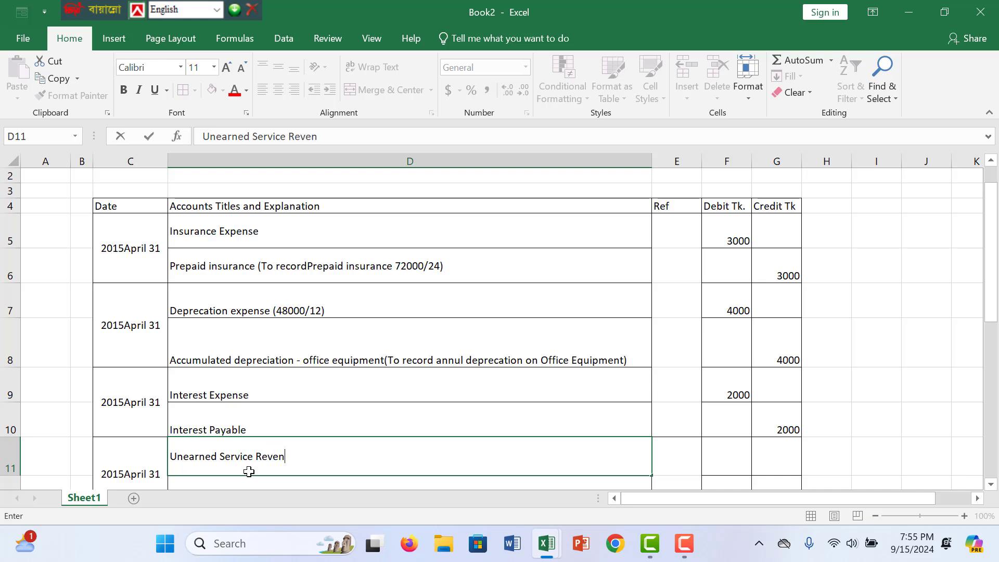
{"action": "type", "text": "us"}
{"action": "left_click", "coordinate": [736, 453]}
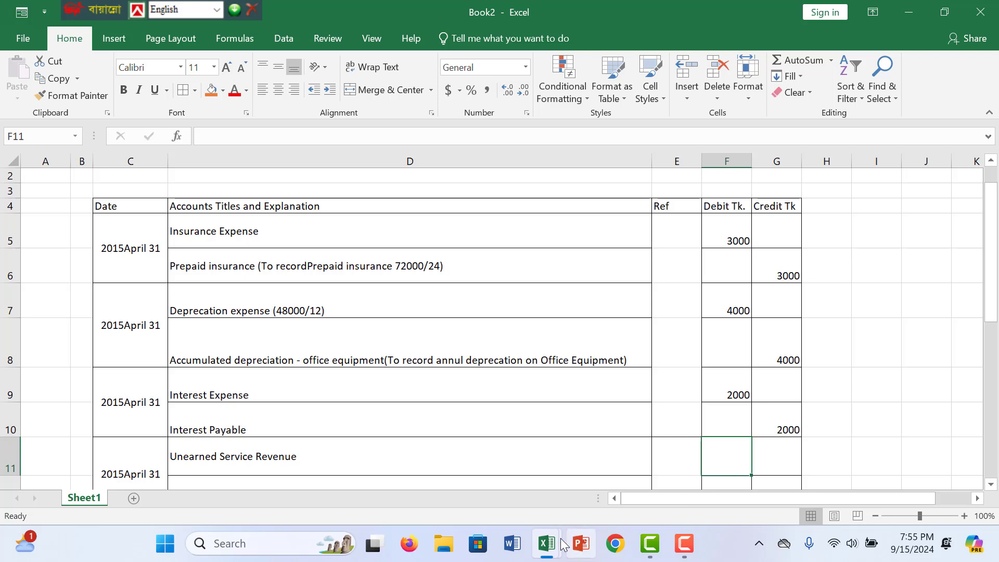
- Check the customers' service package note in Book1, and append the calculation (12000/6=2,000, 2000*7) to the title in D11 of Book2
{"action": "mouse_move", "coordinate": [543, 552]}
{"action": "left_click", "coordinate": [517, 486]}
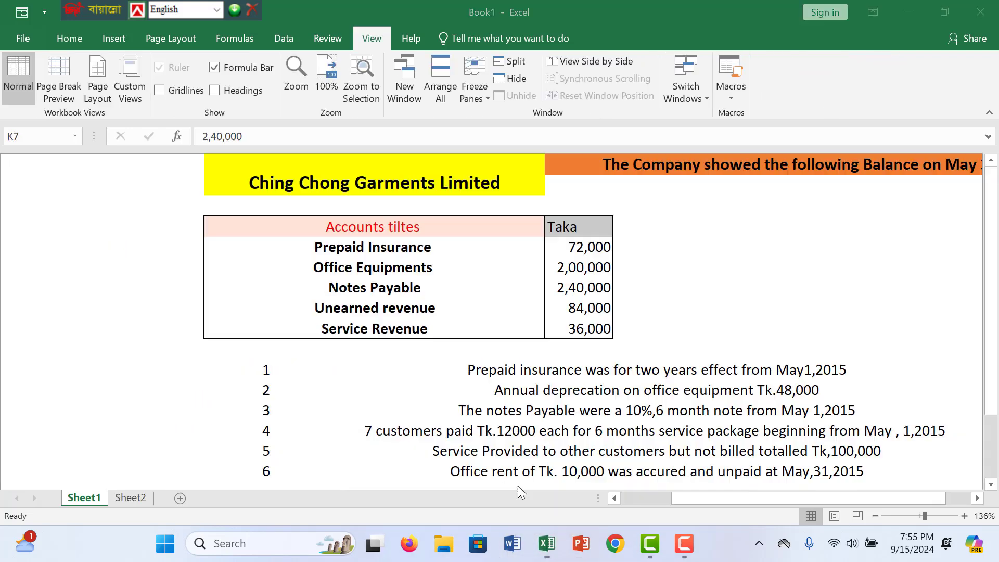
{"action": "left_click", "coordinate": [867, 436]}
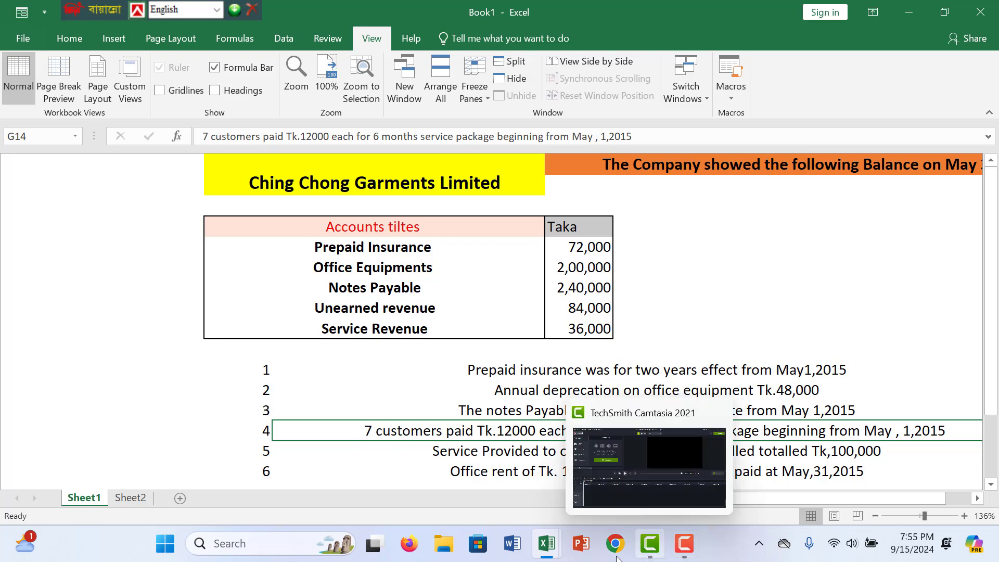
{"action": "mouse_move", "coordinate": [550, 547]}
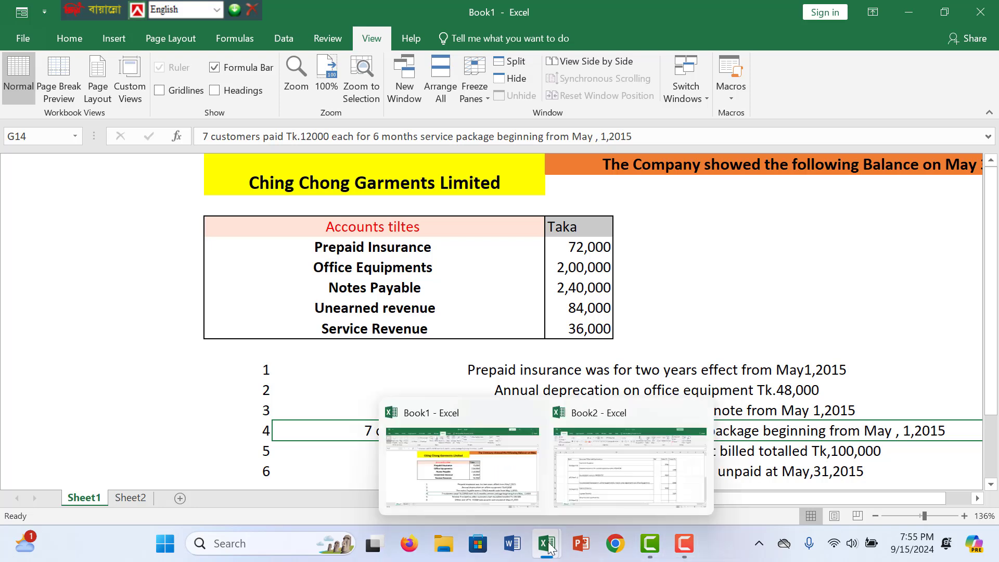
{"action": "left_click", "coordinate": [591, 488]}
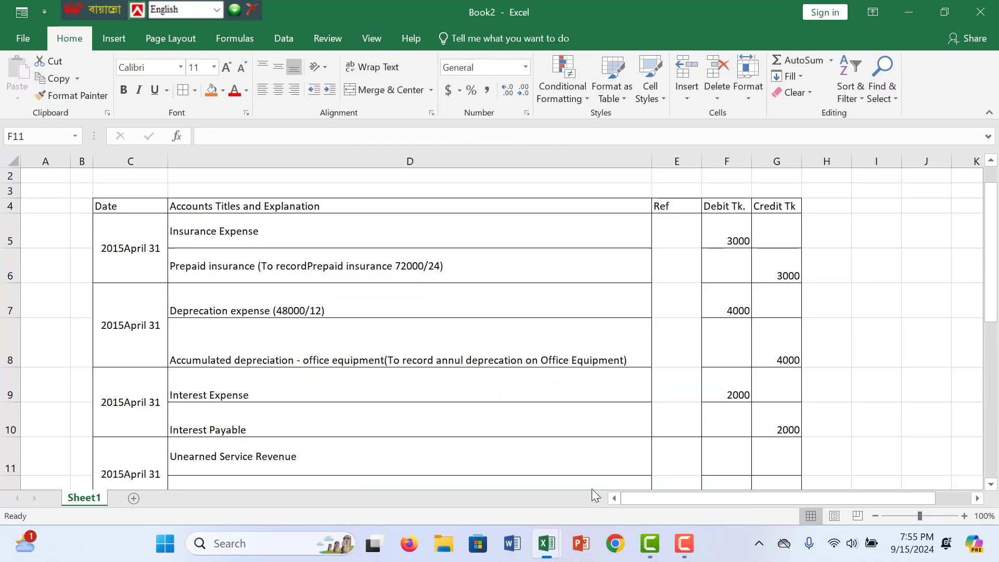
{"action": "double_click", "coordinate": [333, 462]}
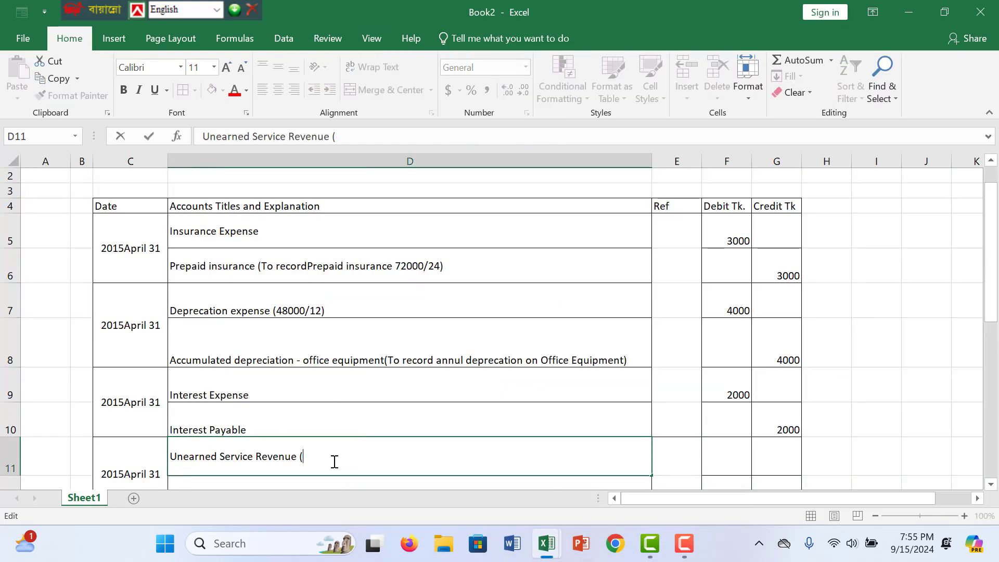
{"action": "type", "text": "12000"}
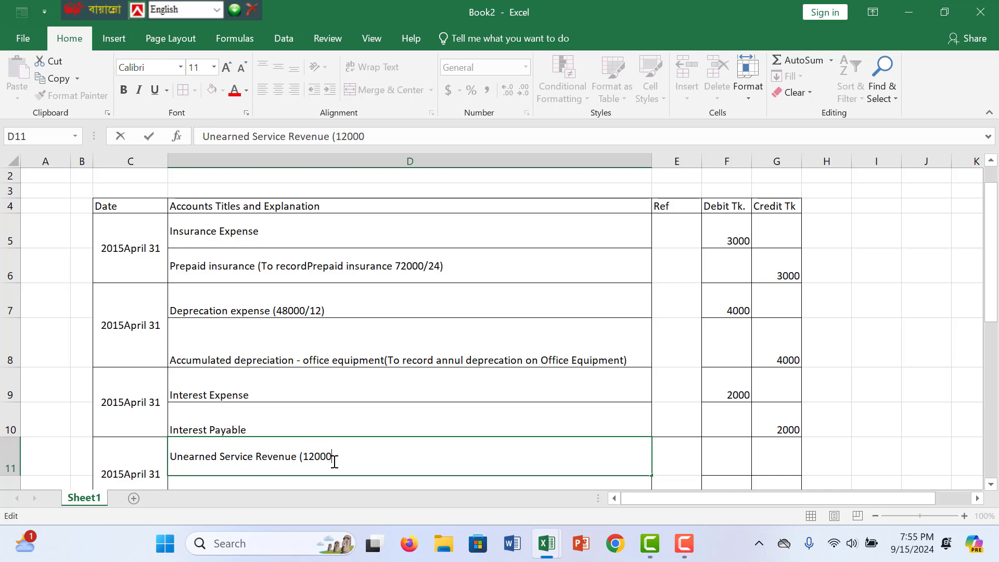
{"action": "type", "text": "/6=2000"}
{"action": "key", "text": "BackSpace"}
{"action": "key", "text": "BackSpace"}
{"action": "key", "text": "BackSpace"}
{"action": "type", "text": ",000"}
{"action": "type", "text": ", 2000*7"}
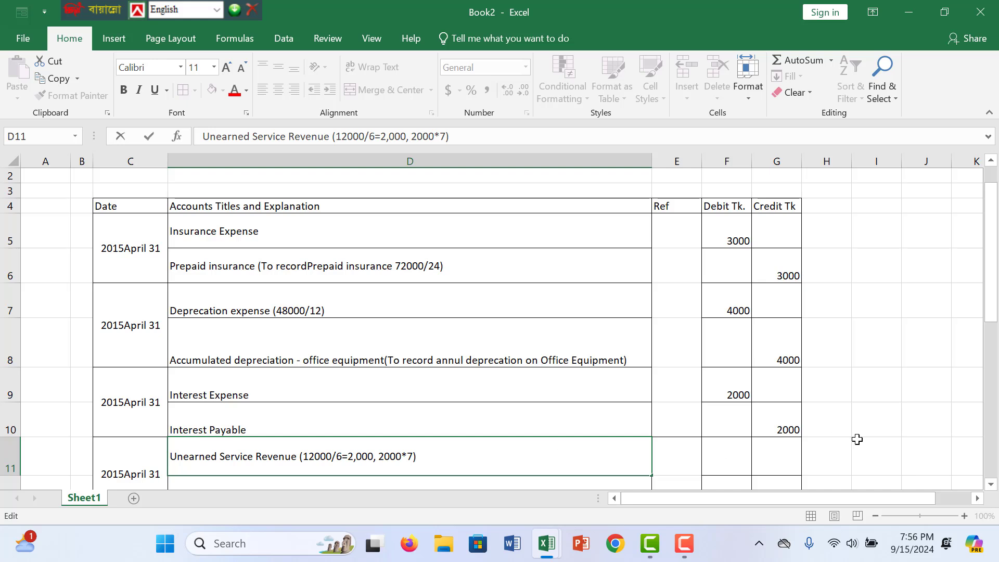
- Enter the debit amount 14000 in F11 and link the credit amount in G12 to F11
{"action": "left_click", "coordinate": [727, 460]}
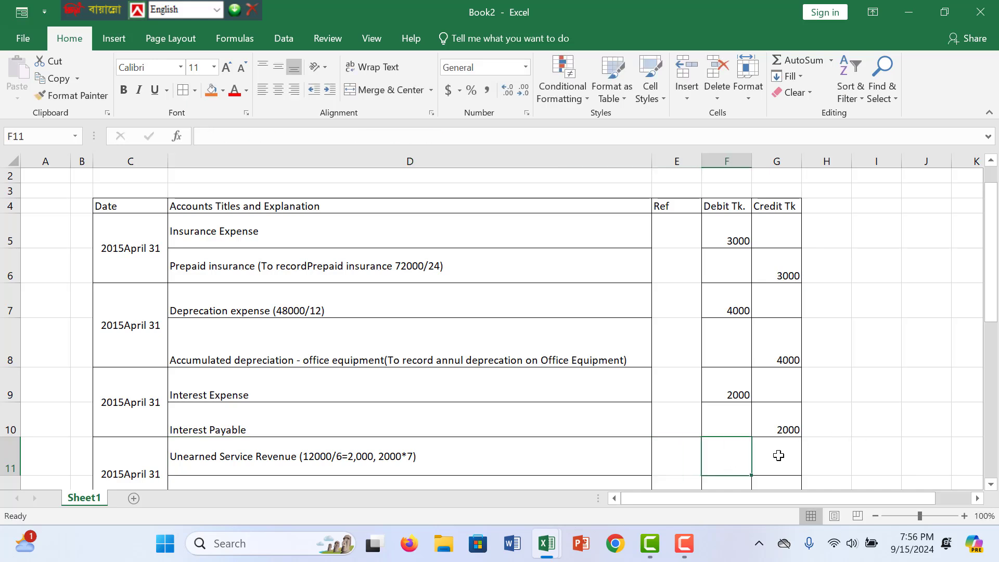
{"action": "type", "text": "14"}
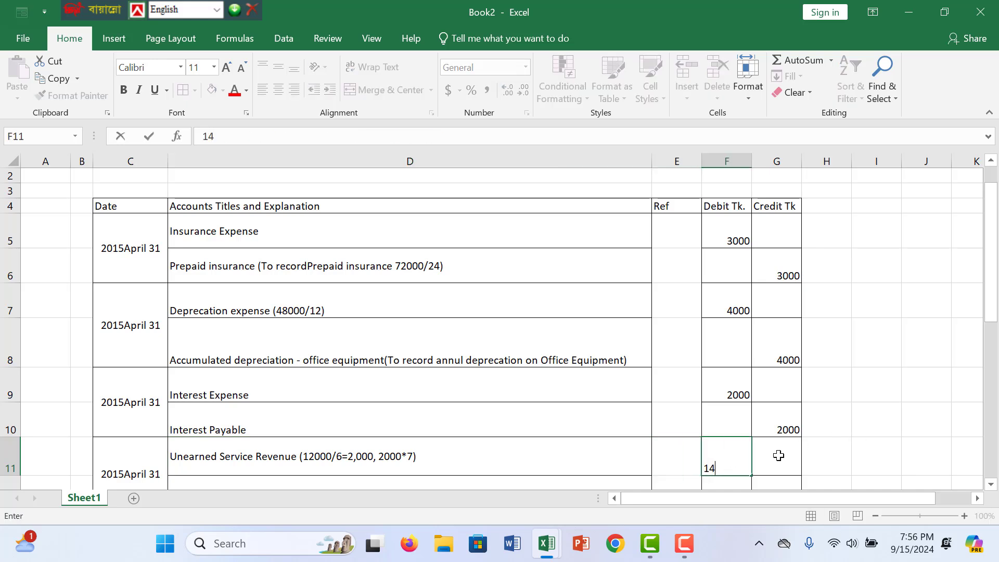
{"action": "type", "text": "000"}
{"action": "left_click", "coordinate": [736, 461]}
{"action": "scroll", "coordinate": [751, 416], "scroll_direction": "down", "scroll_amount": 1}
{"action": "left_click", "coordinate": [774, 446]}
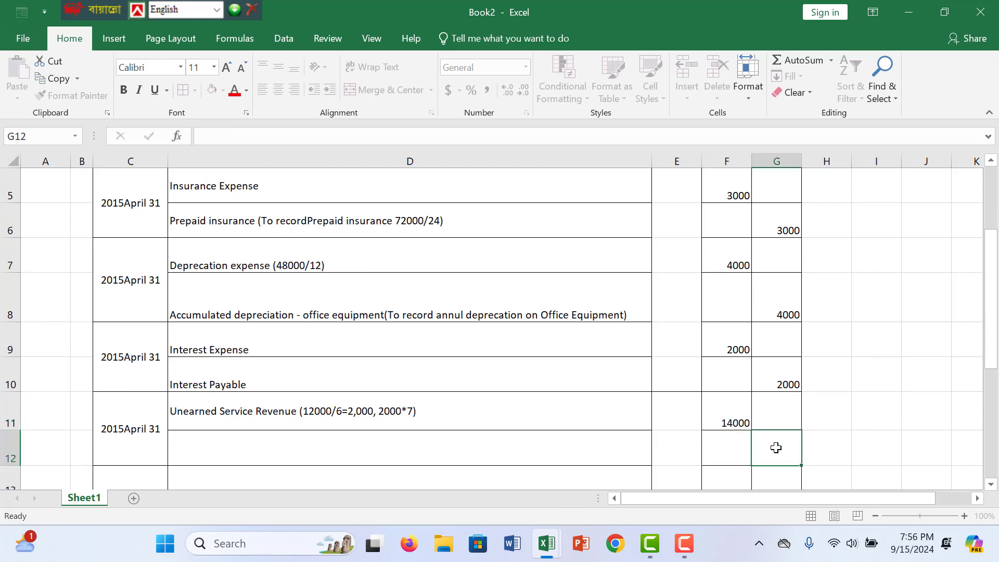
{"action": "type", "text": "="}
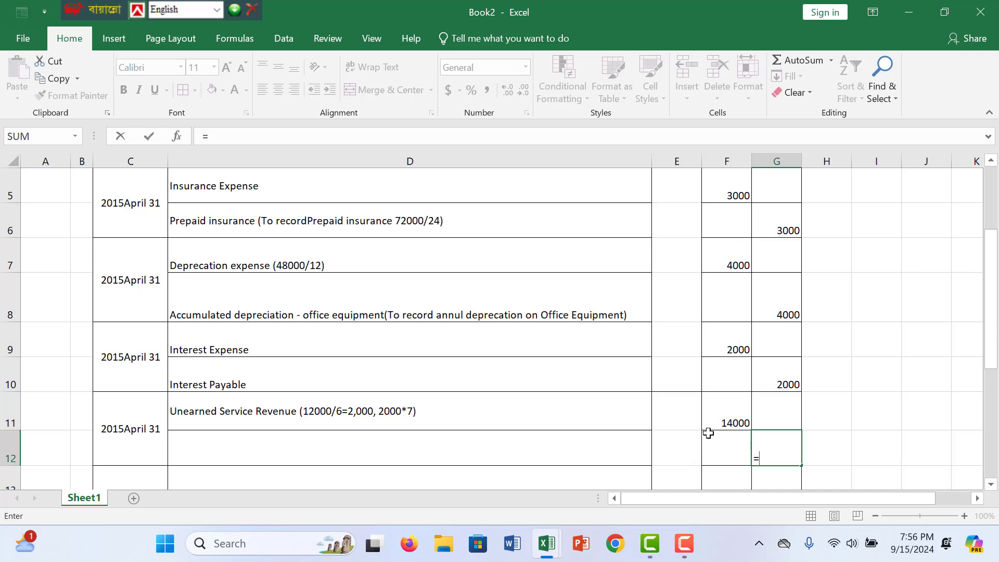
{"action": "left_click", "coordinate": [721, 410]}
{"action": "key", "text": "Return"}
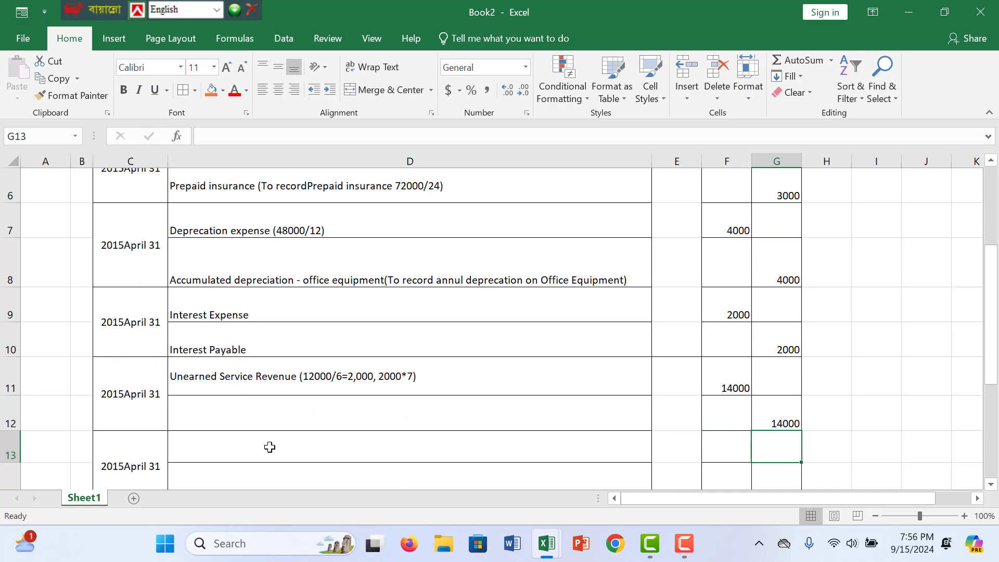
- Enter the credit account title Service Revenue in D12
{"action": "left_click", "coordinate": [248, 417]}
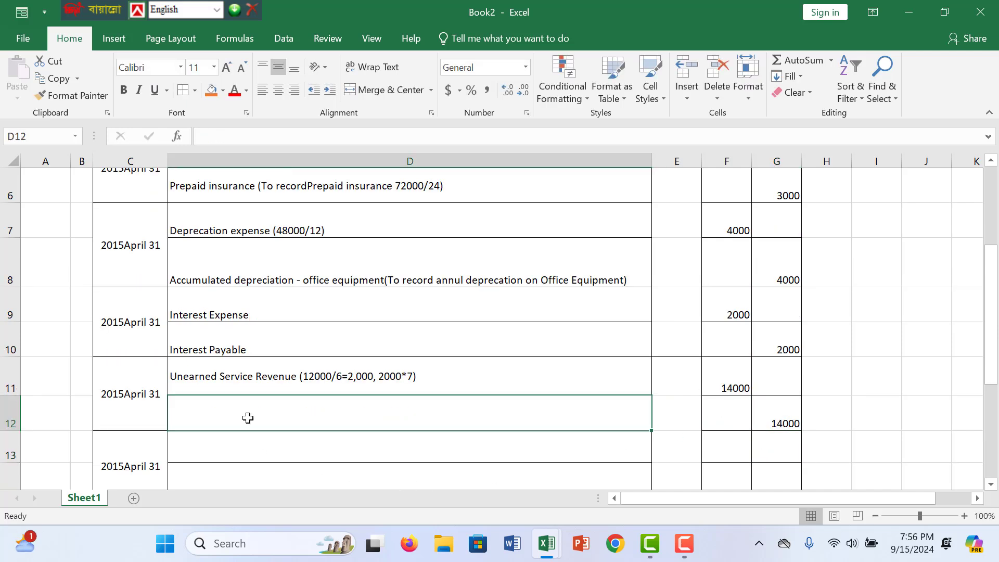
{"action": "type", "text": "Se"}
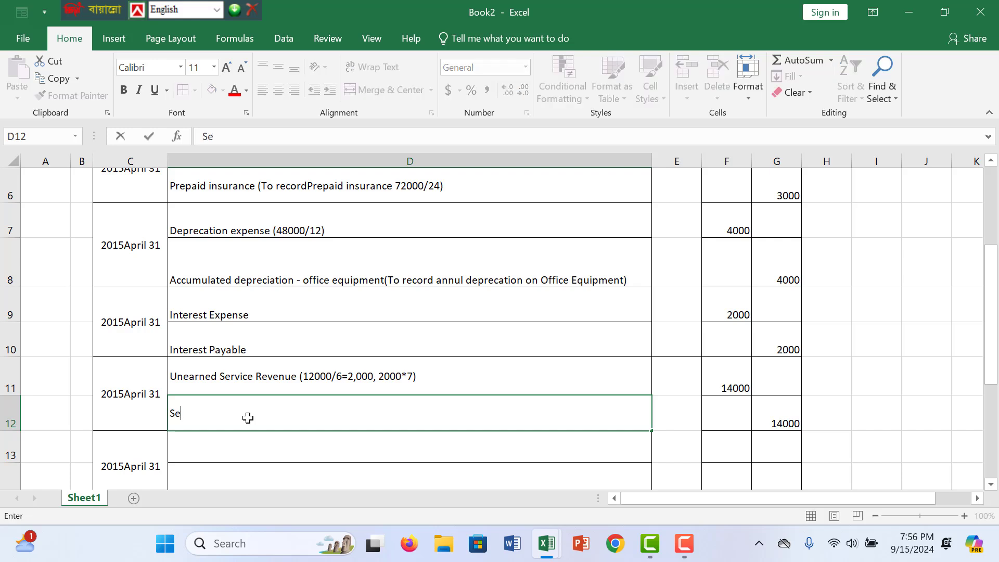
{"action": "type", "text": "rvice Rev"}
{"action": "key", "text": "BackSpace"}
{"action": "type", "text": "en"}
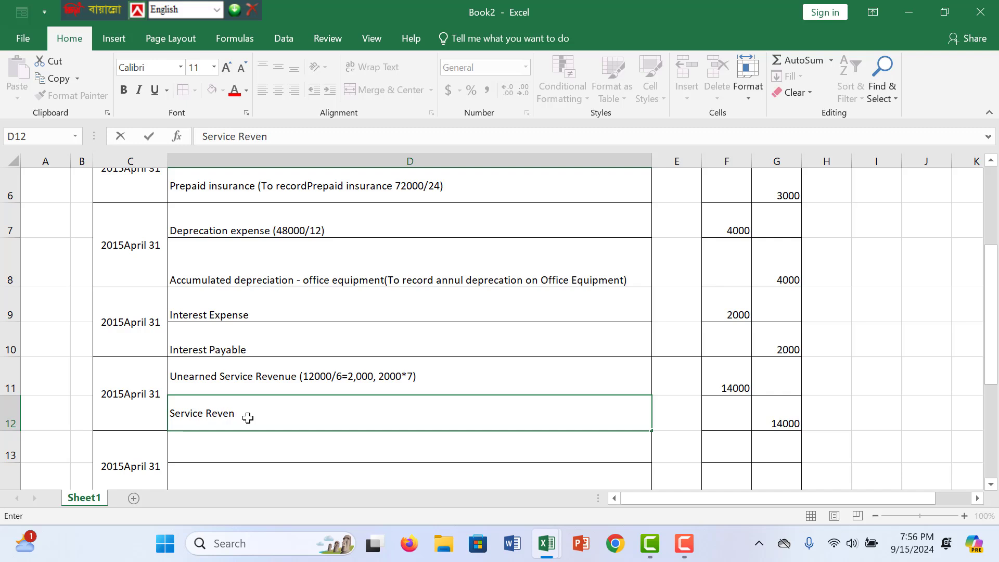
{"action": "type", "text": "n"}
{"action": "scroll", "coordinate": [247, 418], "scroll_direction": "down", "scroll_amount": 1}
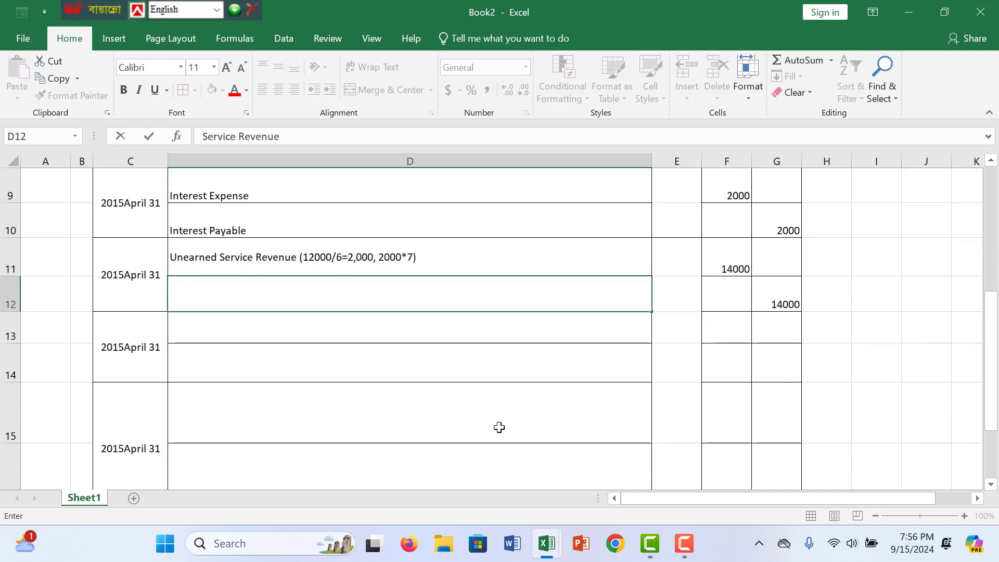
- Check the unbilled services note in Book1, and enter the debit account title Accounts Payable in D13 of Book2
{"action": "left_click", "coordinate": [310, 337]}
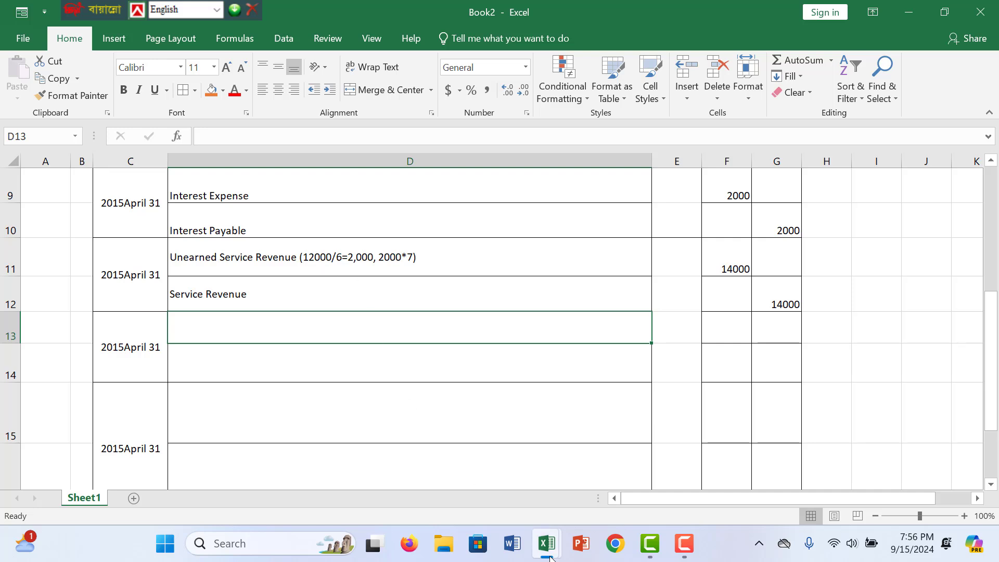
{"action": "mouse_move", "coordinate": [550, 556]}
{"action": "left_click", "coordinate": [501, 463]}
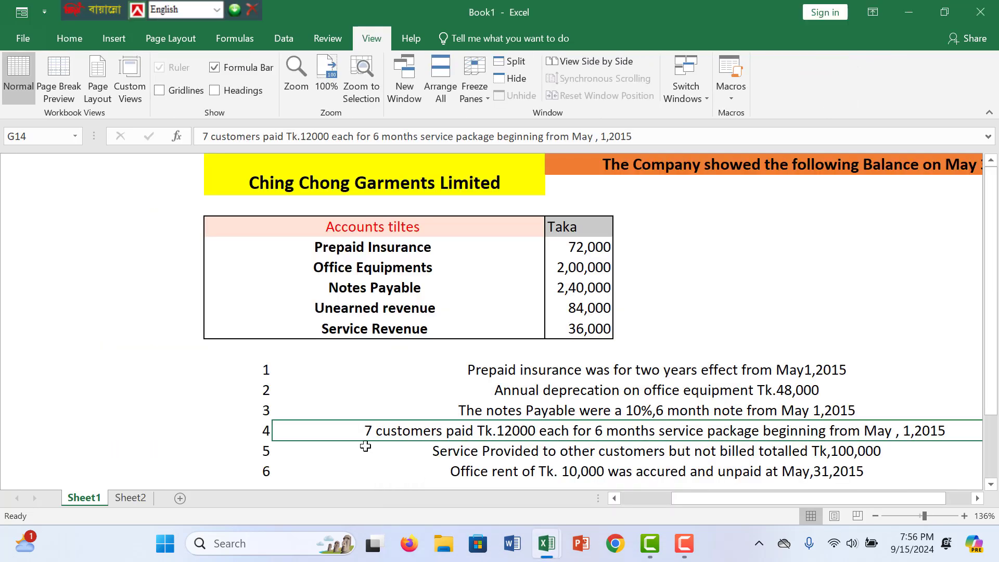
{"action": "left_click", "coordinate": [501, 464]}
{"action": "left_click", "coordinate": [480, 450]}
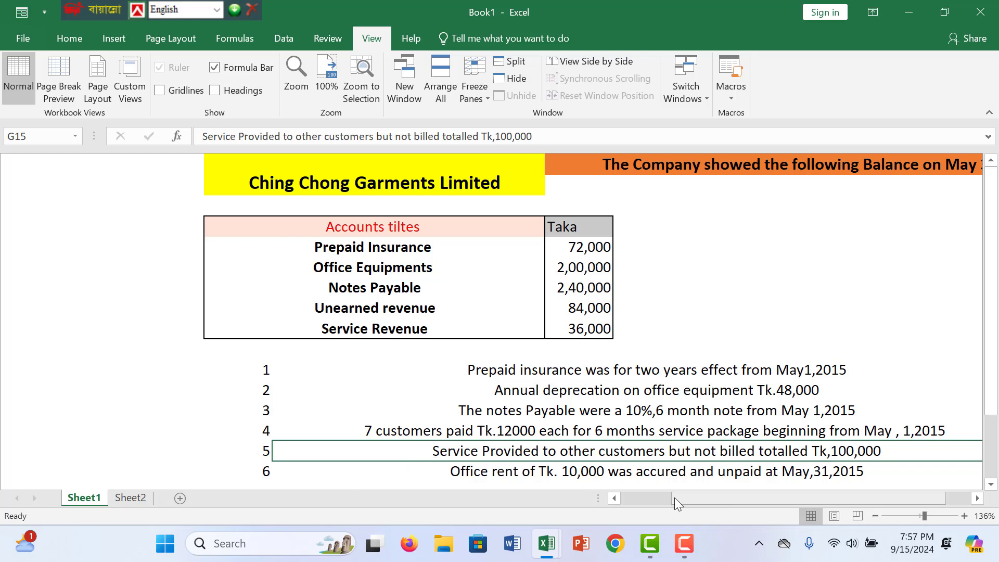
{"action": "mouse_move", "coordinate": [545, 541]}
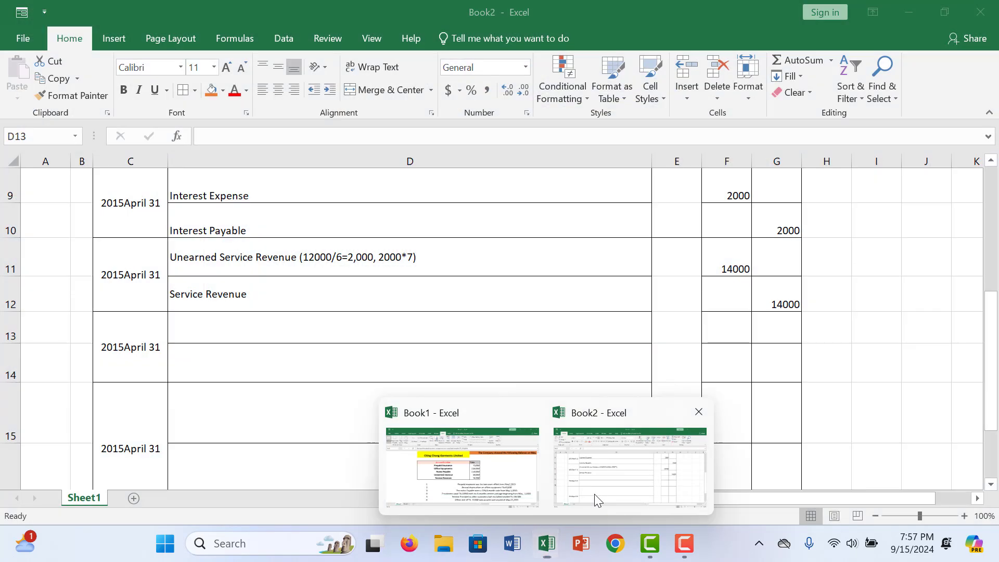
{"action": "left_click", "coordinate": [594, 494]}
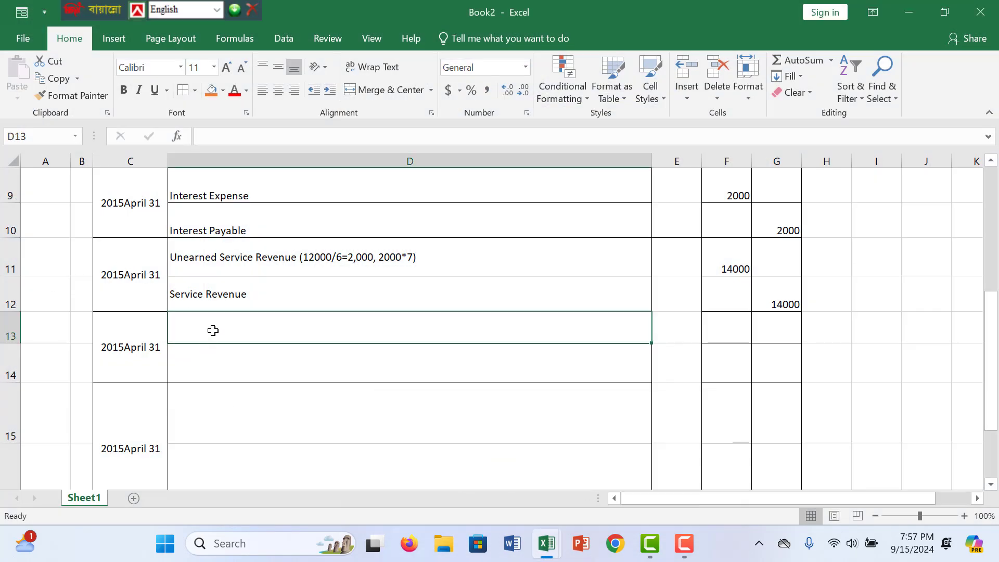
{"action": "type", "text": "Accumulated depreciation - office equipment(To record annul deprecation on Office Equipment)"}
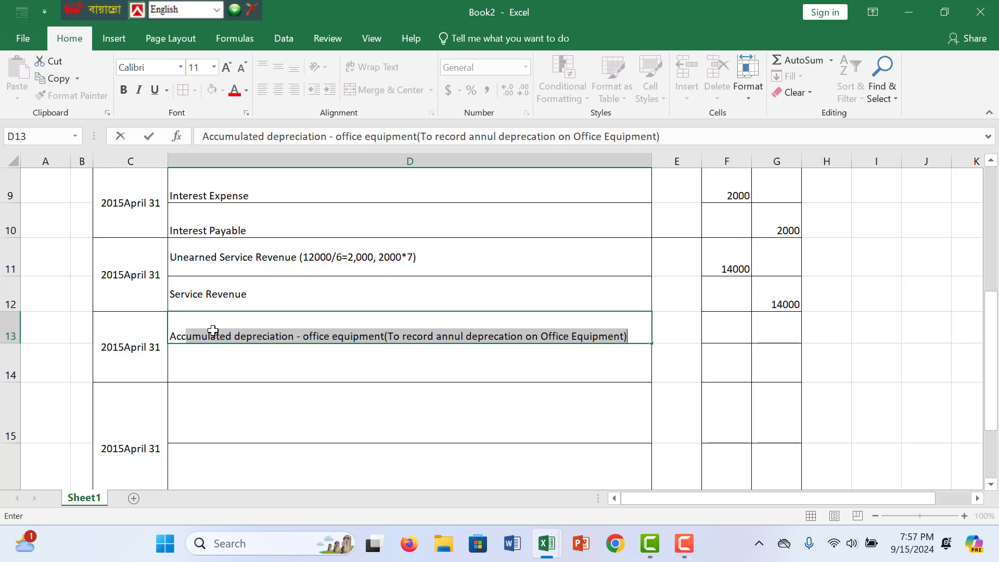
{"action": "type", "text": "ount"}
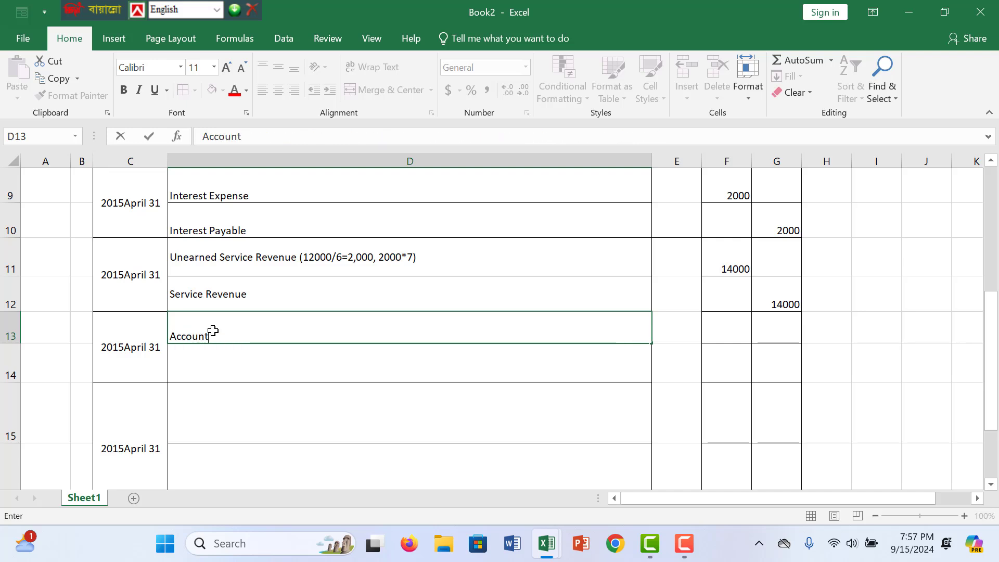
{"action": "type", "text": "s Payable"}
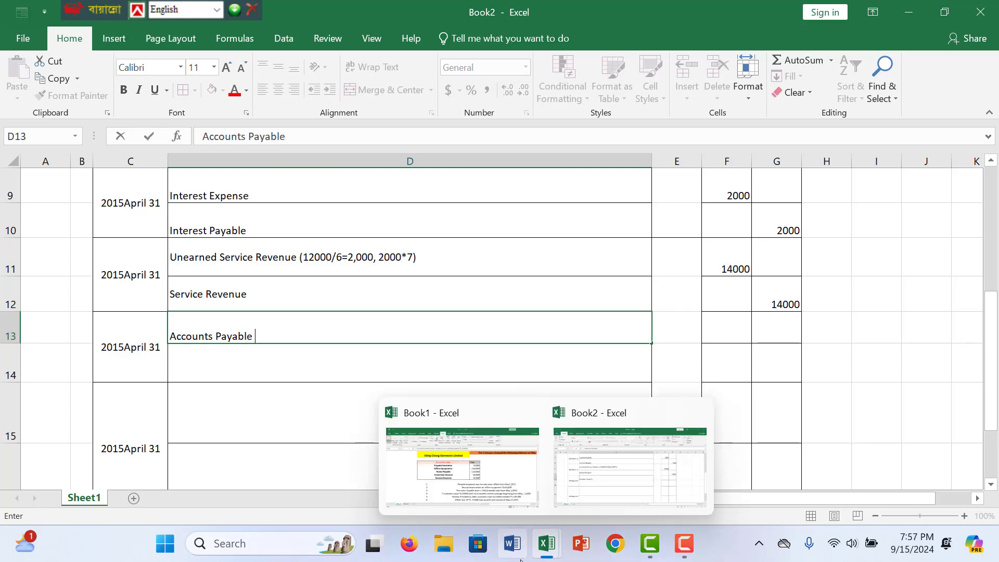
- Recheck the unbilled services note in Book1, and enter the credit account title Service Revenue in D14 of Book2
{"action": "mouse_move", "coordinate": [540, 555]}
{"action": "left_click", "coordinate": [541, 499]}
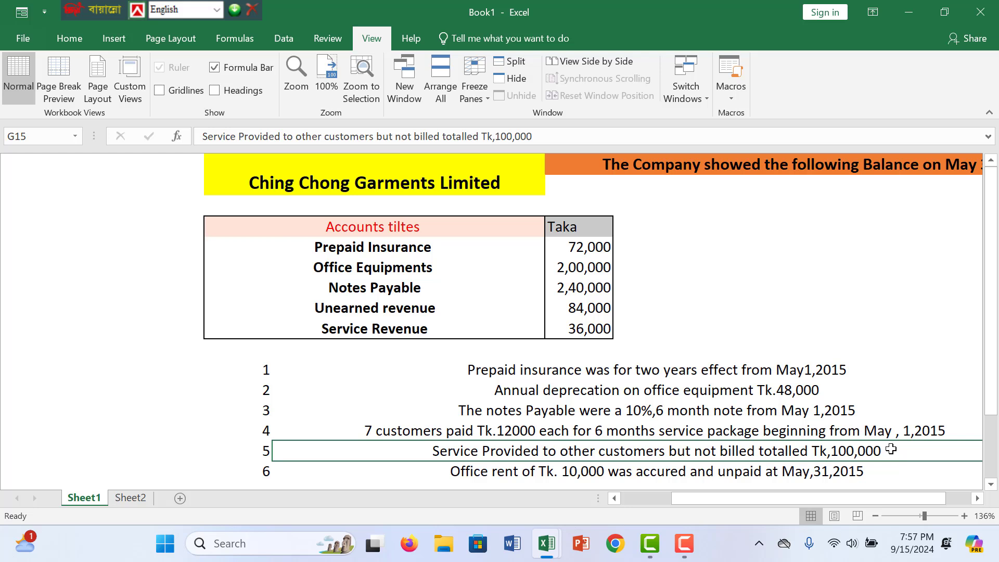
{"action": "mouse_move", "coordinate": [553, 541]}
{"action": "left_click", "coordinate": [636, 481]}
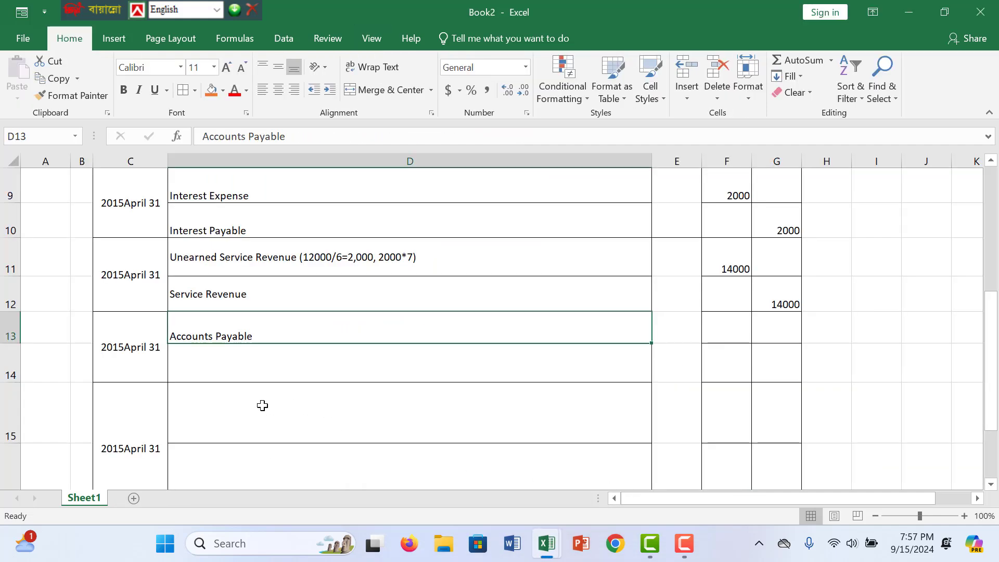
{"action": "type", "text": "Se"}
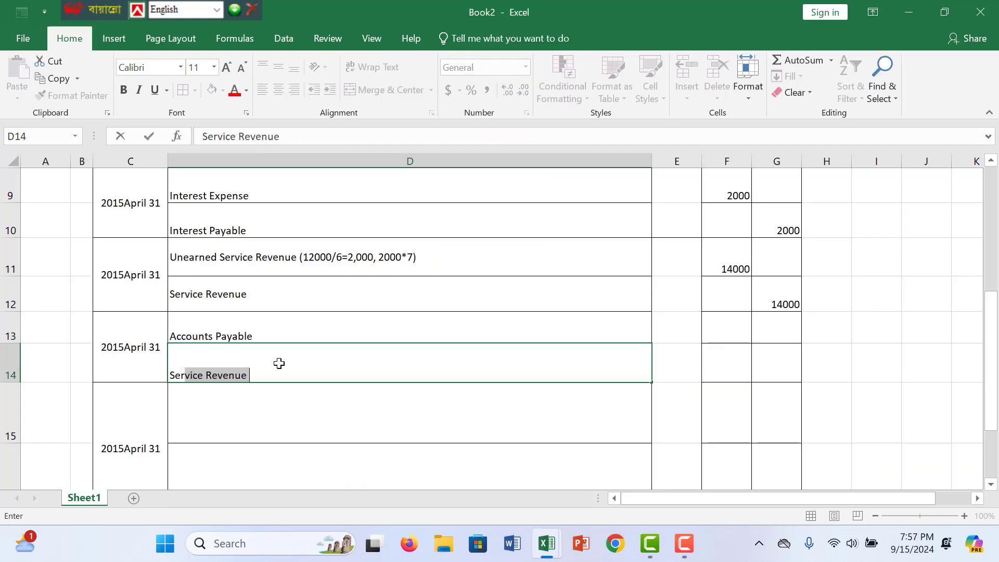
{"action": "type", "text": "rvi"}
{"action": "key", "text": "BackSpace"}
{"action": "type", "text": "vi"}
- Enter the debit amount 100,000 in F13, checking it against the unbilled services note in Book1
{"action": "left_click", "coordinate": [708, 326]}
{"action": "type", "text": "100"}
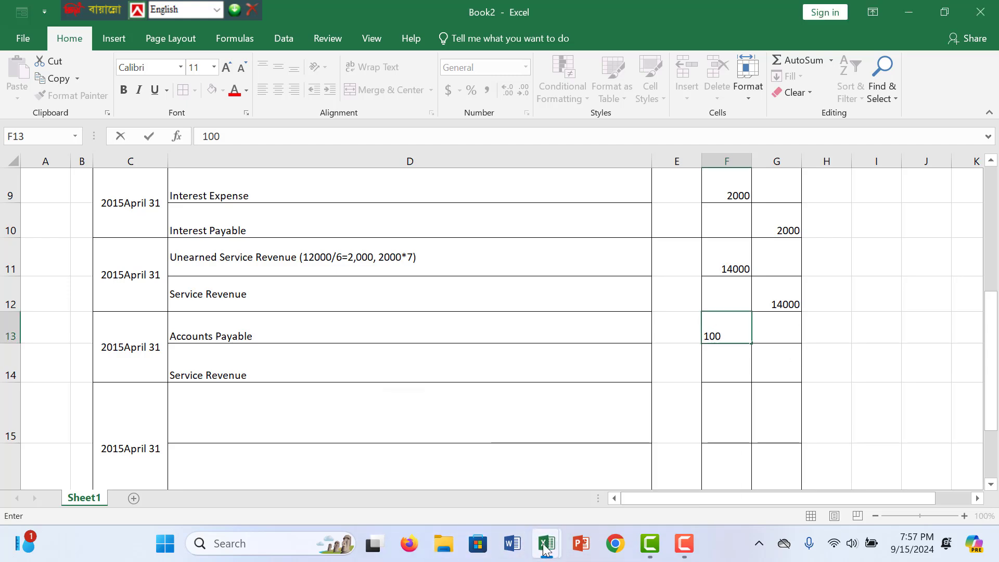
{"action": "mouse_move", "coordinate": [546, 543]}
{"action": "left_click", "coordinate": [515, 492]}
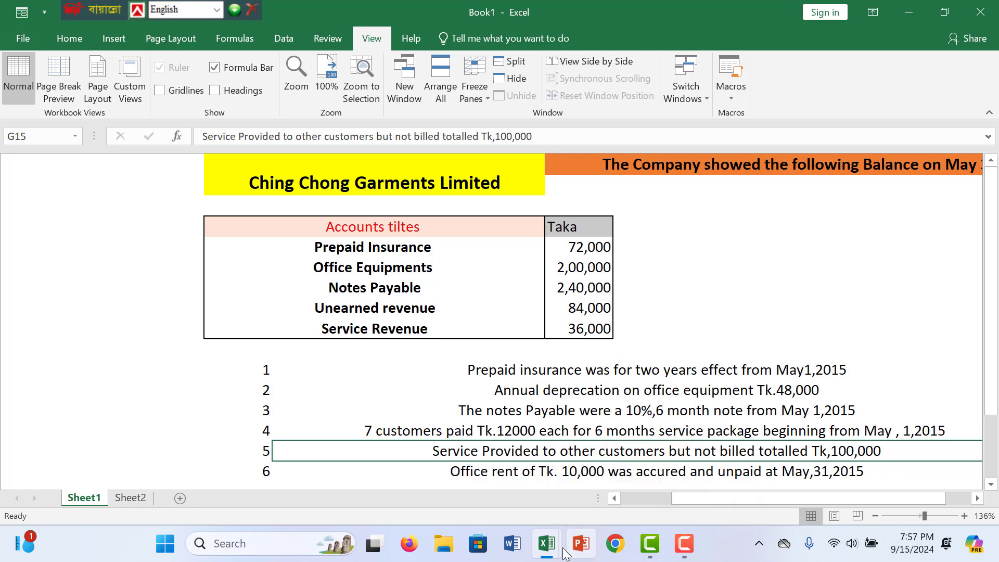
{"action": "mouse_move", "coordinate": [550, 545]}
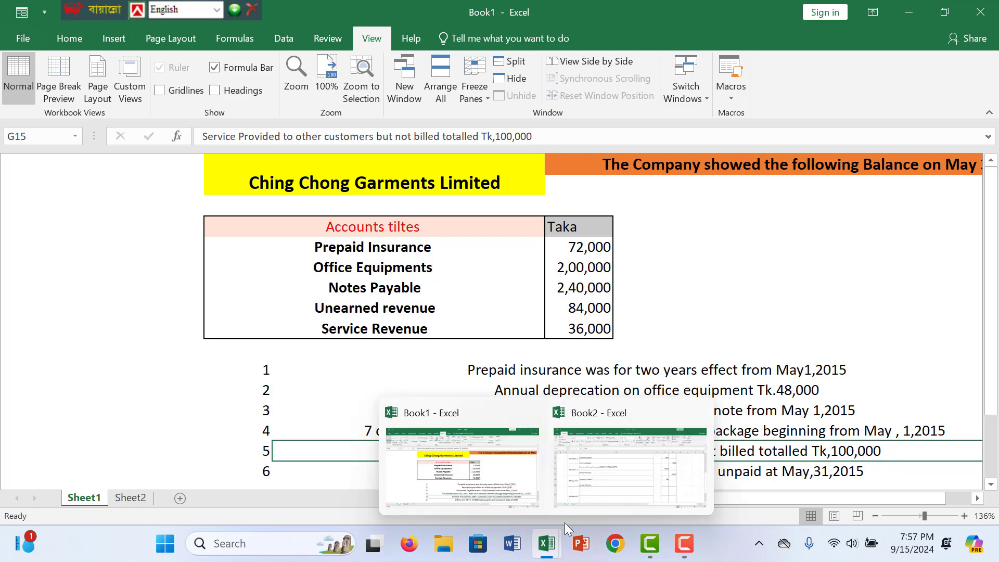
{"action": "left_click", "coordinate": [606, 498]}
{"action": "double_click", "coordinate": [743, 335]}
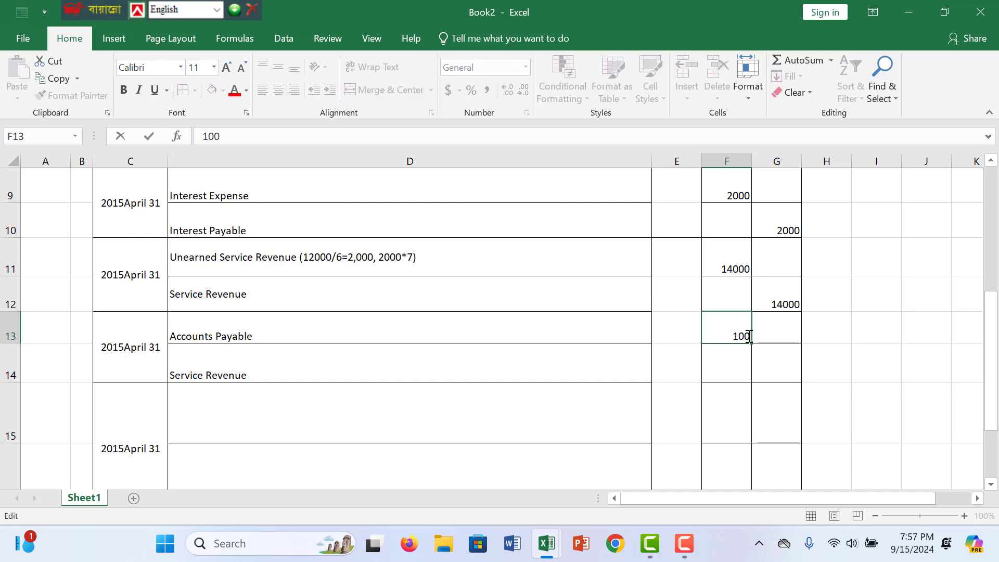
{"action": "type", "text": ",000"}
- Link the credit amount in G14 to F13, and select D15 for the next journal entry
{"action": "left_click", "coordinate": [756, 359]}
{"action": "type", "text": "="}
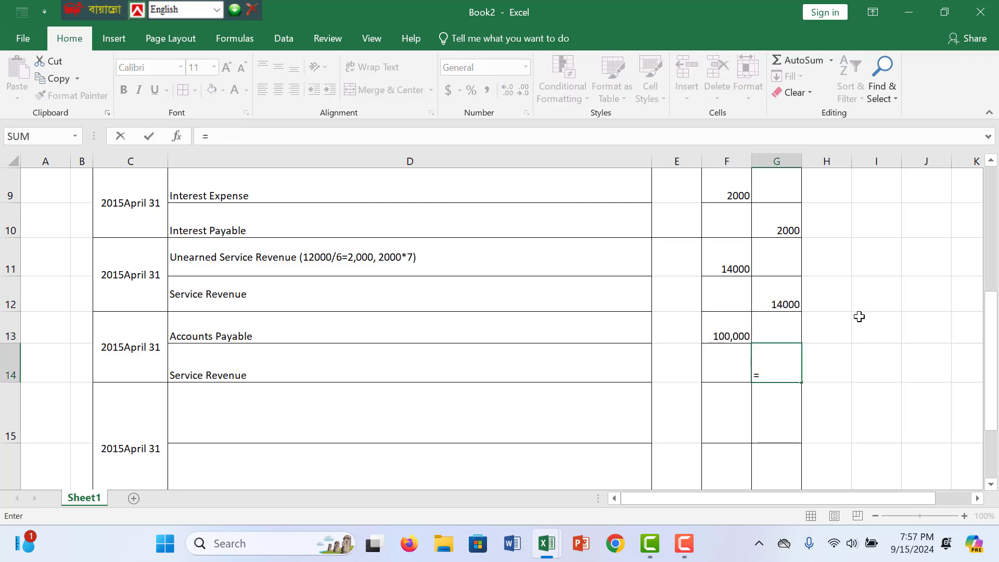
{"action": "left_click", "coordinate": [731, 334]}
{"action": "key", "text": "Return"}
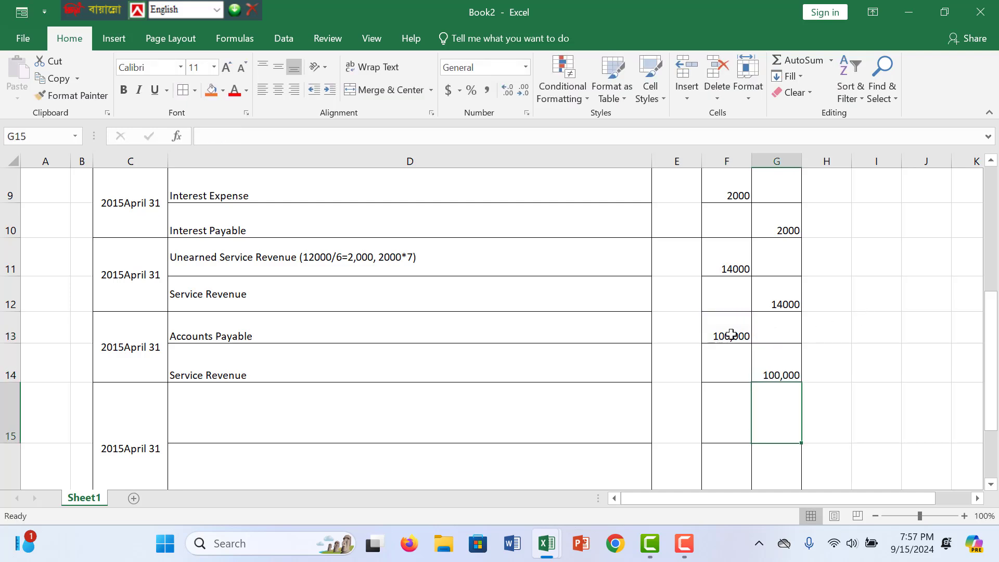
{"action": "left_click", "coordinate": [233, 412]}
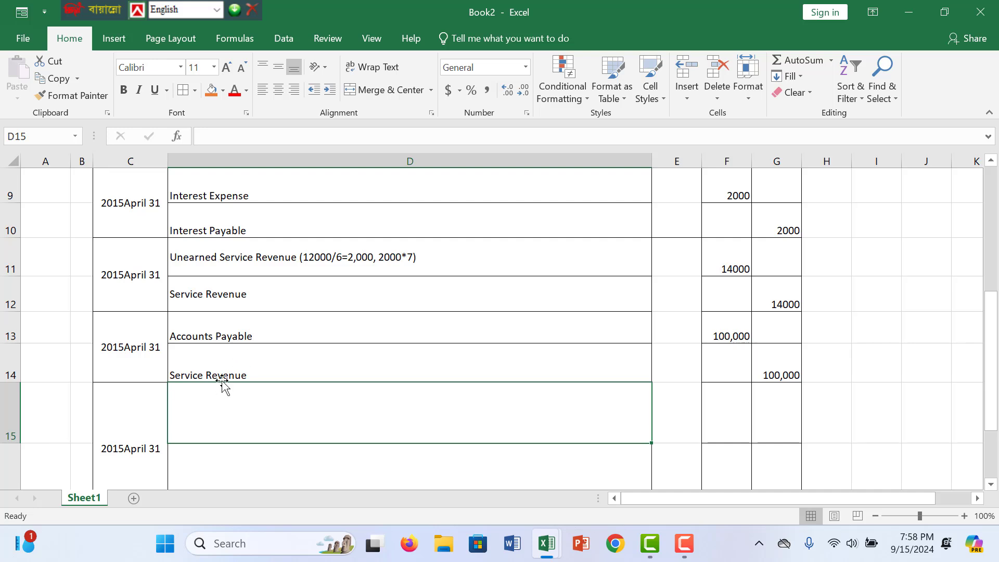
{"action": "scroll", "coordinate": [296, 409], "scroll_direction": "up", "scroll_amount": 1}
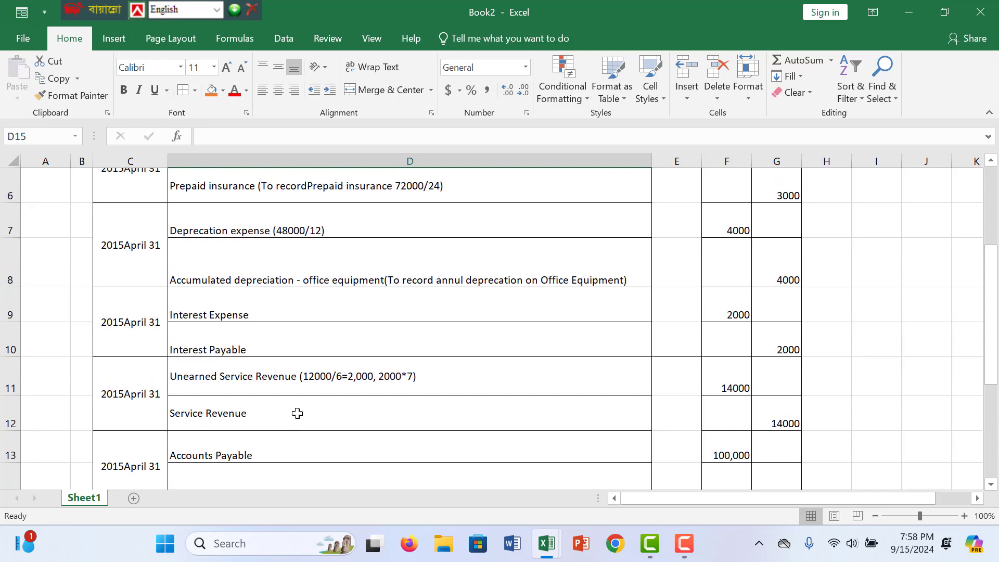
- Change the debit account title in D13 to Accounts ricevable, and select D15 for the next journal entry
{"action": "scroll", "coordinate": [297, 411], "scroll_direction": "down", "scroll_amount": 1}
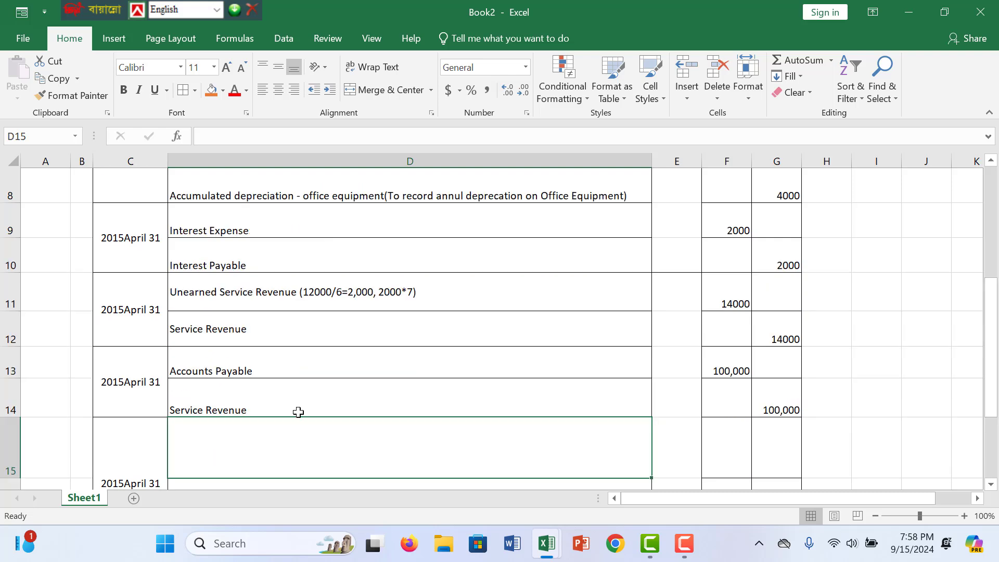
{"action": "scroll", "coordinate": [291, 414], "scroll_direction": "up", "scroll_amount": 2}
{"action": "scroll", "coordinate": [272, 419], "scroll_direction": "down", "scroll_amount": 1}
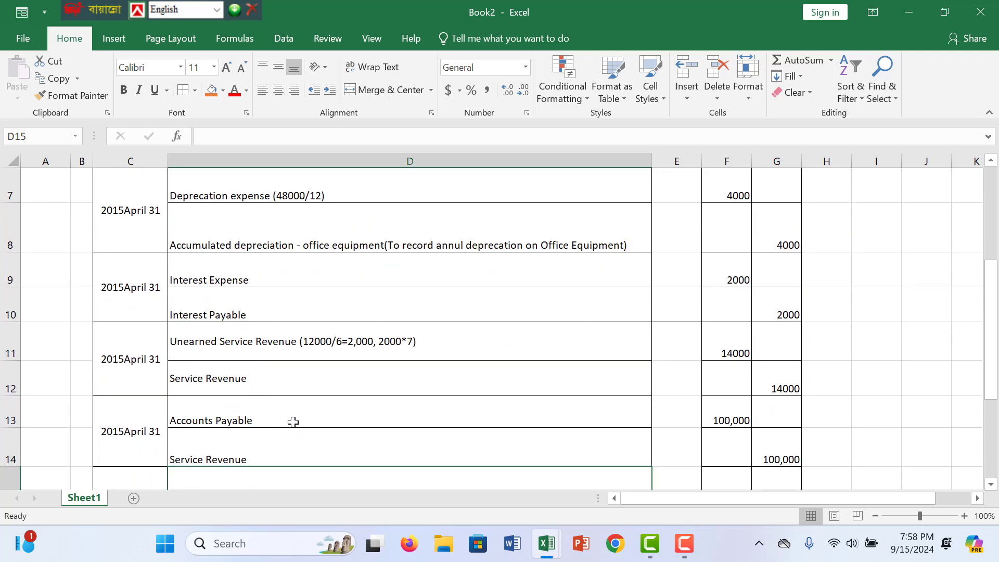
{"action": "scroll", "coordinate": [290, 419], "scroll_direction": "down", "scroll_amount": 1}
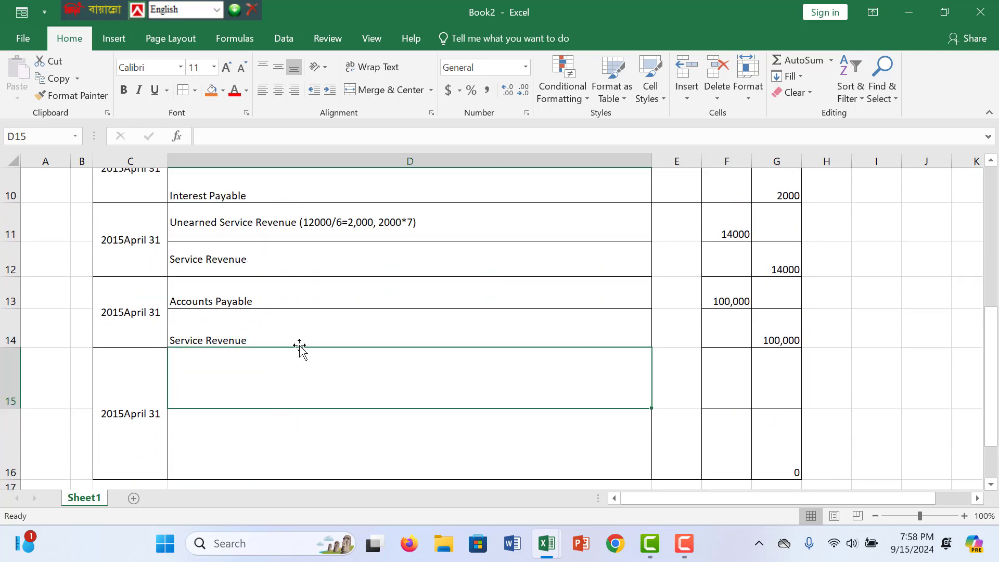
{"action": "double_click", "coordinate": [251, 300]}
{"action": "left_click_drag", "start_coordinate": [250, 301], "coordinate": [213, 300]}
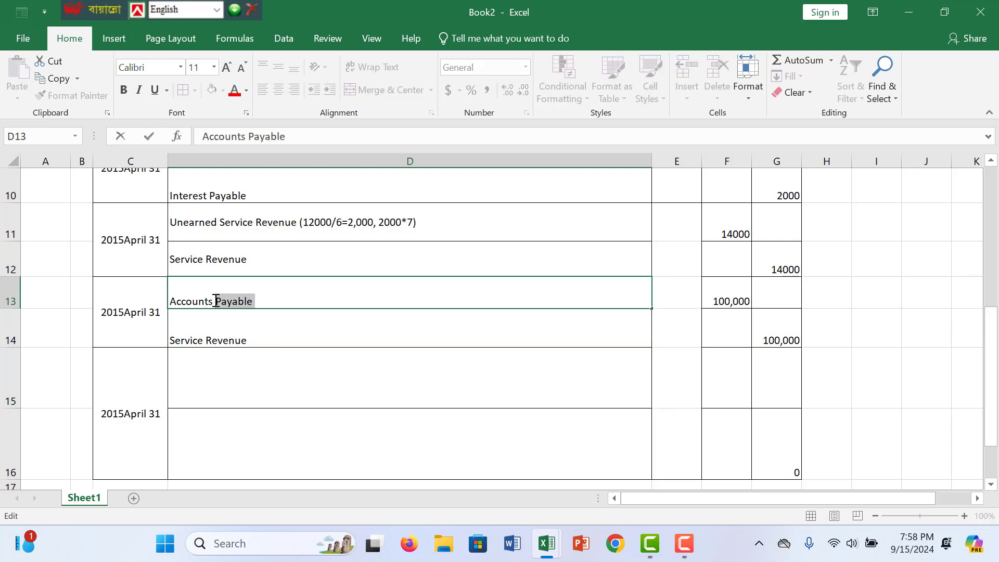
{"action": "key", "text": "BackSpace"}
{"action": "type", "text": "ri"}
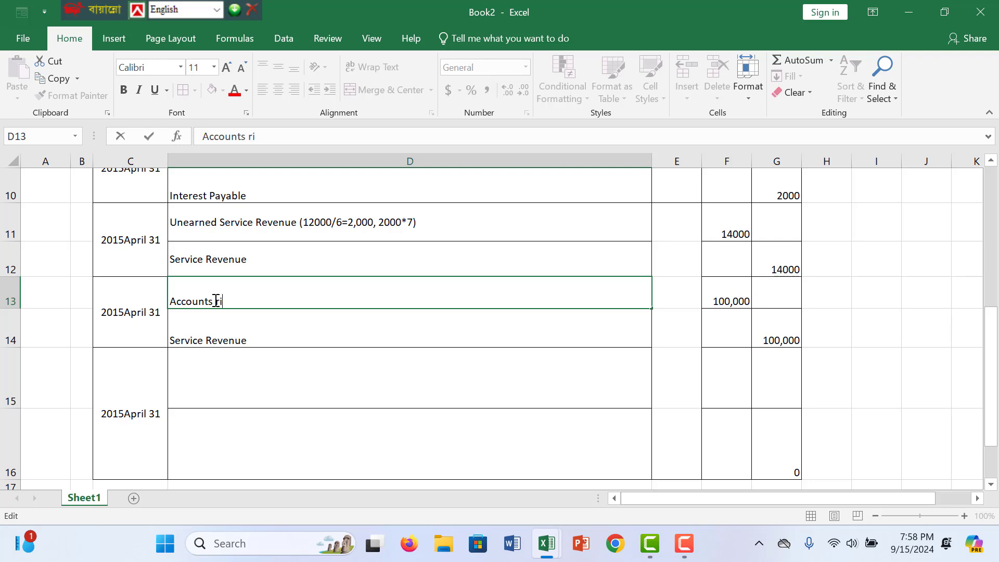
{"action": "type", "text": "cevable"}
{"action": "left_click", "coordinate": [269, 364]}
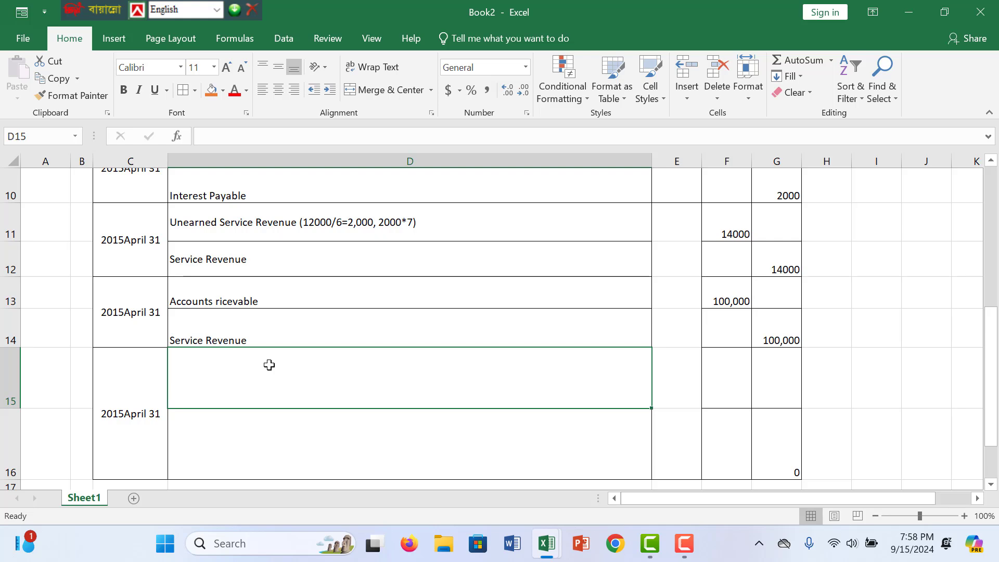
- Check the accrued office rent note in Book1, and return to Book2
{"action": "scroll", "coordinate": [269, 365], "scroll_direction": "up", "scroll_amount": 3}
{"action": "mouse_move", "coordinate": [546, 543]}
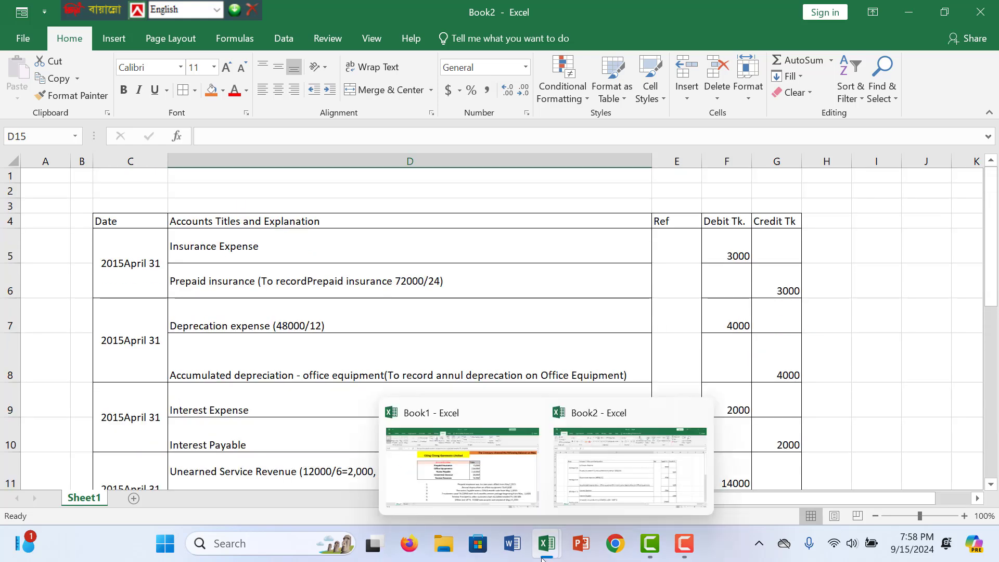
{"action": "left_click", "coordinate": [475, 504]}
{"action": "left_click", "coordinate": [543, 476]}
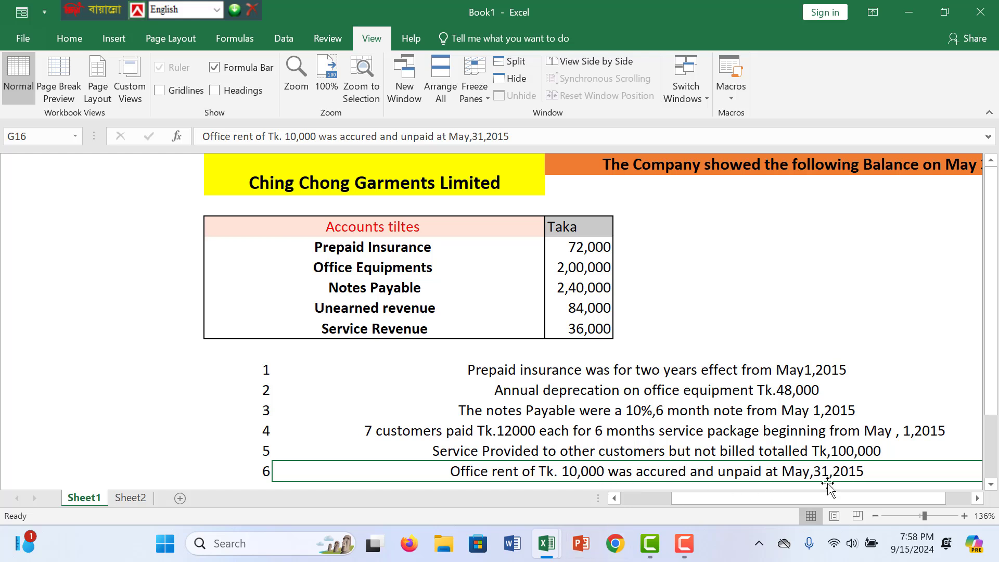
{"action": "mouse_move", "coordinate": [551, 544]}
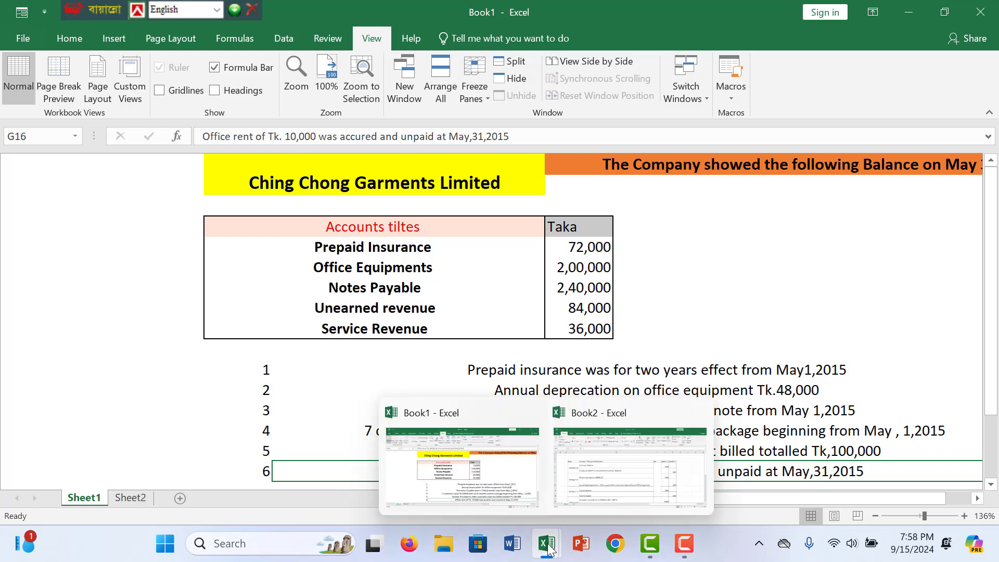
{"action": "left_click", "coordinate": [576, 492]}
- Enter the debit account title Office Rent Expense in D15
{"action": "scroll", "coordinate": [323, 437], "scroll_direction": "down", "scroll_amount": 4}
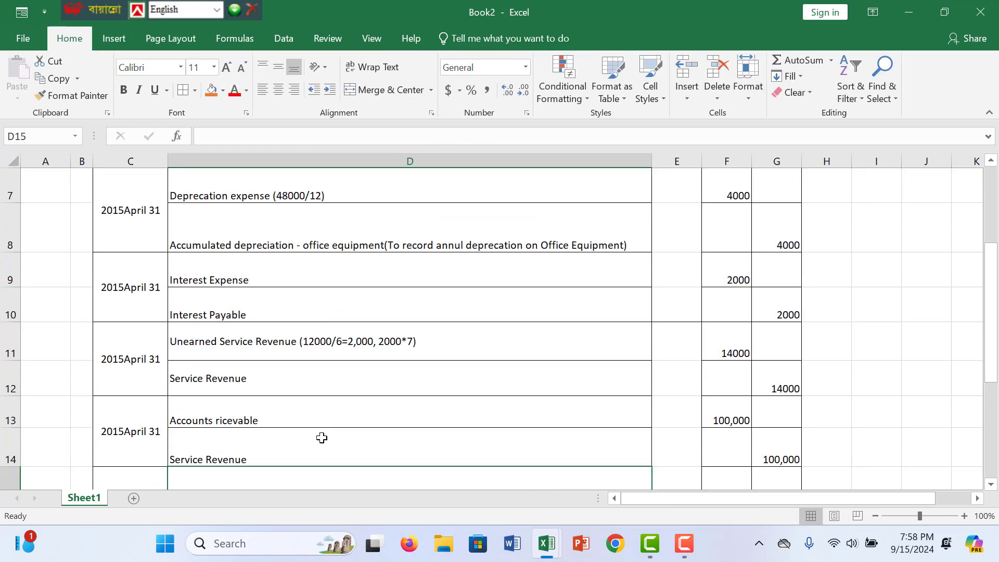
{"action": "scroll", "coordinate": [262, 286], "scroll_direction": "down", "scroll_amount": 4}
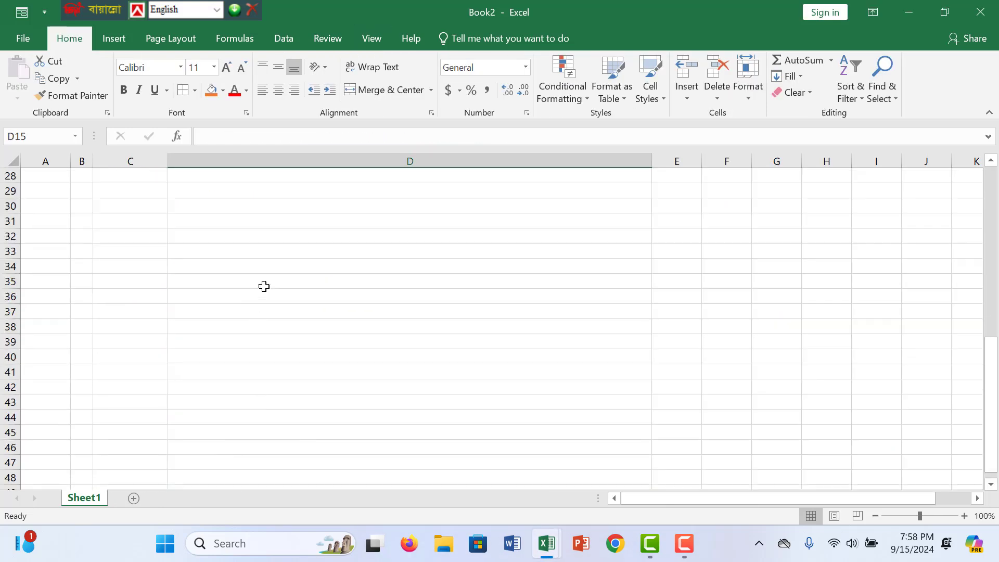
{"action": "scroll", "coordinate": [573, 348], "scroll_direction": "up", "scroll_amount": 3}
{"action": "scroll", "coordinate": [915, 337], "scroll_direction": "down", "scroll_amount": 2}
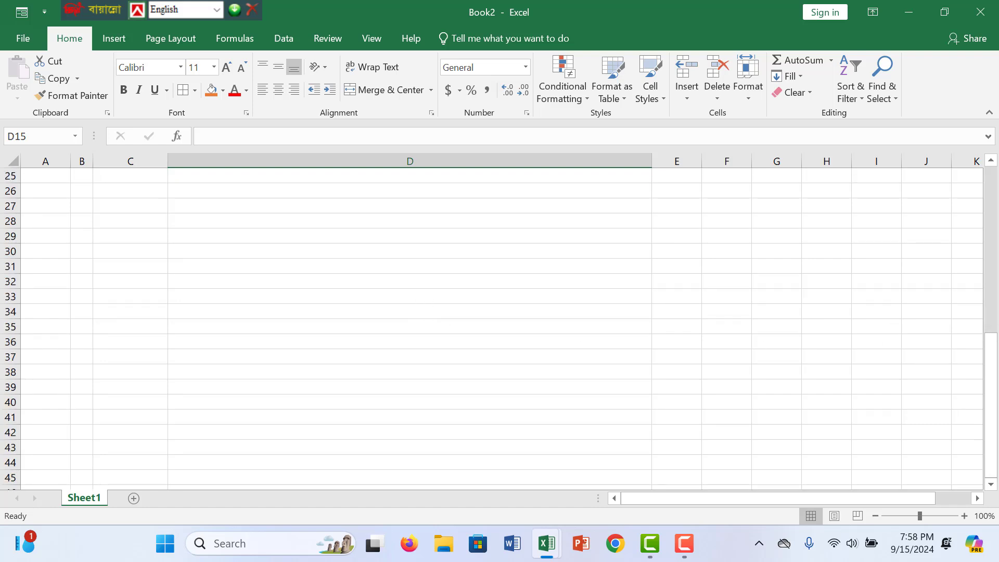
{"action": "left_click", "coordinate": [992, 281]}
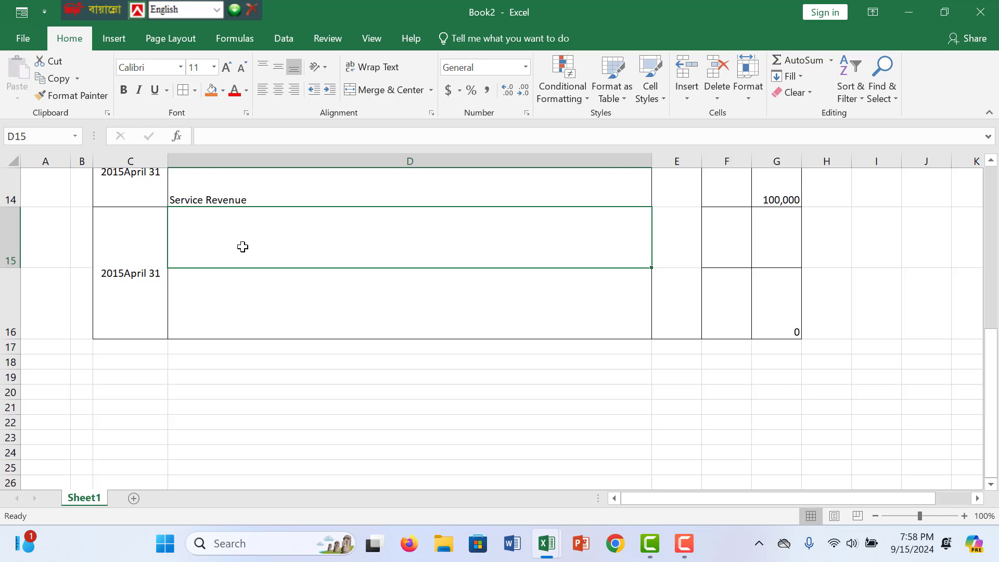
{"action": "type", "text": "OFff"}
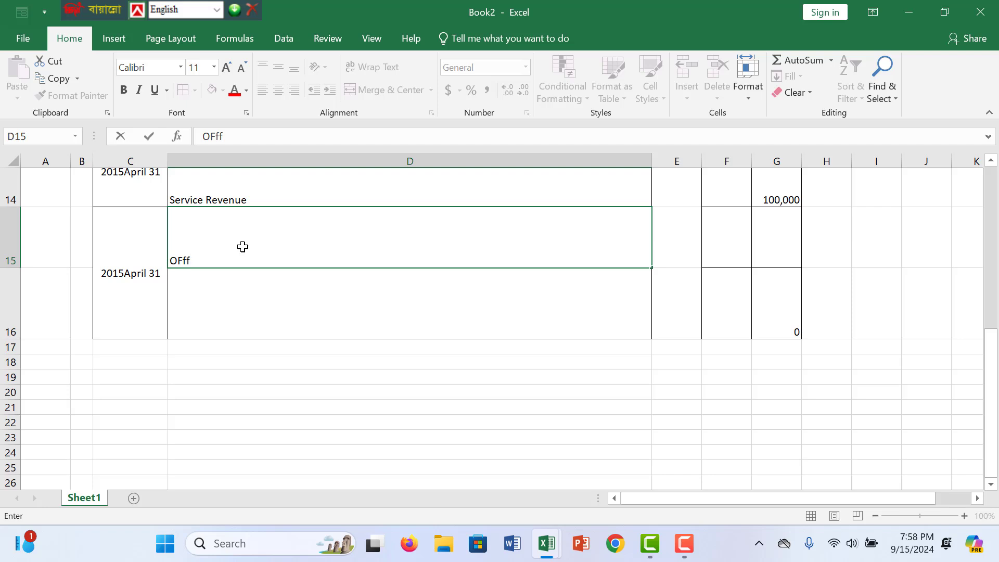
{"action": "key", "text": "BackSpace"}
{"action": "key", "text": "BackSpace"}
{"action": "key", "text": "BackSpace"}
{"action": "key", "text": "BackSpace"}
{"action": "type", "text": "f"}
{"action": "type", "text": "Office"}
{"action": "type", "text": " Rent"}
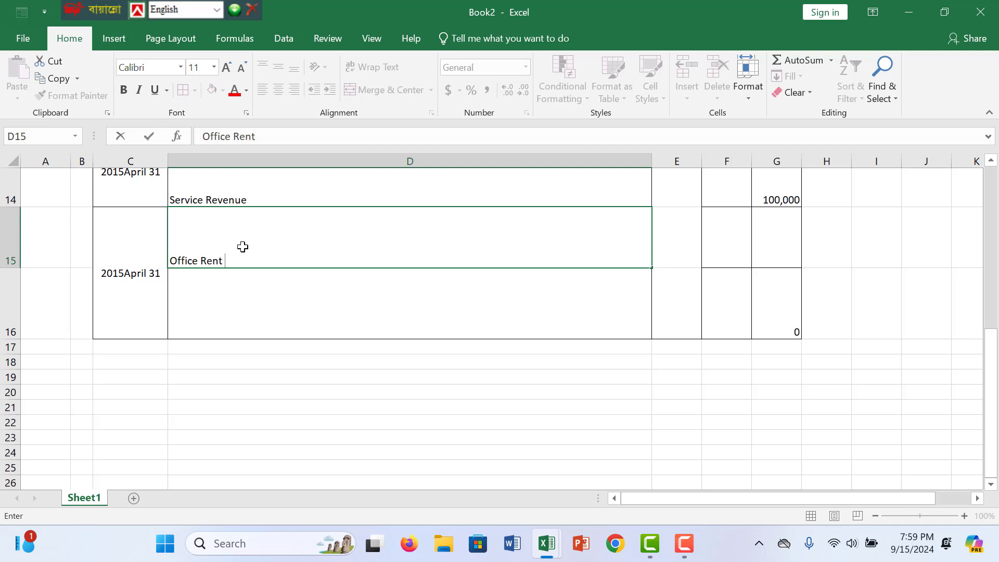
{"action": "type", "text": " Expense"}
- Enter the debit amount 10,000 in F15 for the office rent expense
{"action": "left_click", "coordinate": [723, 243]}
{"action": "type", "text": "1000"}
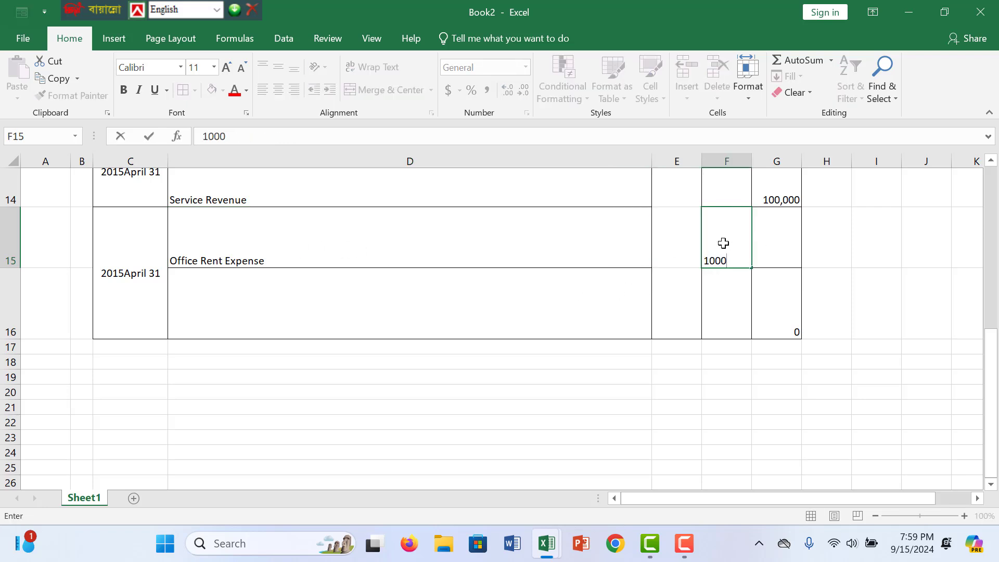
{"action": "type", "text": "0,"}
{"action": "left_click", "coordinate": [758, 287]}
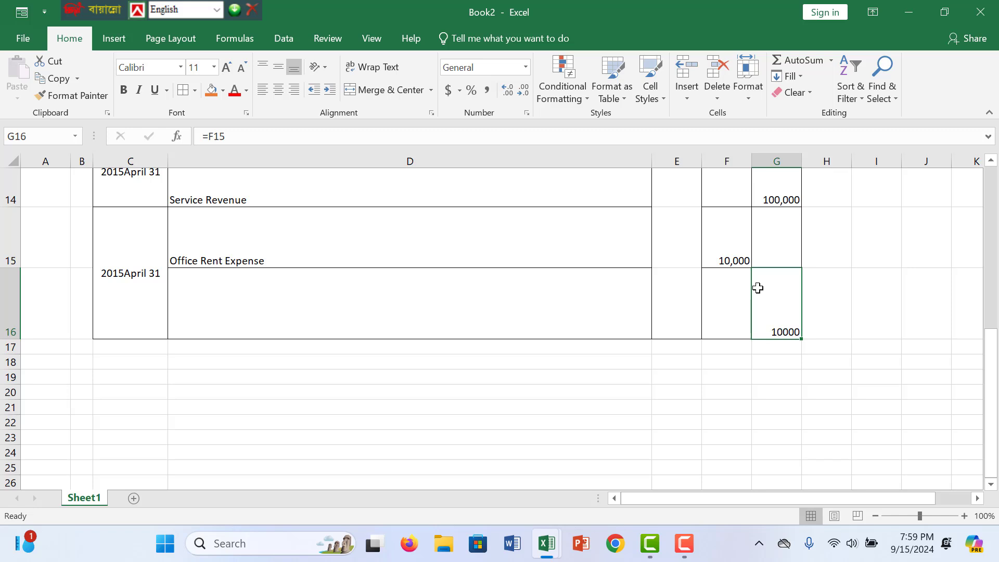
- Enter the credit account title Office rent Payable in D16
{"action": "left_click", "coordinate": [199, 307]}
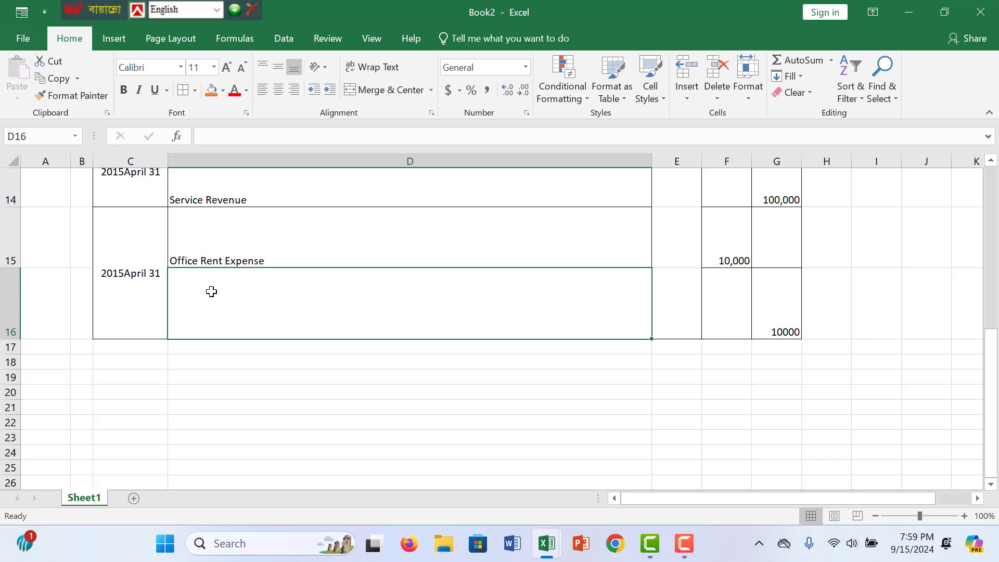
{"action": "type", "text": "Office"}
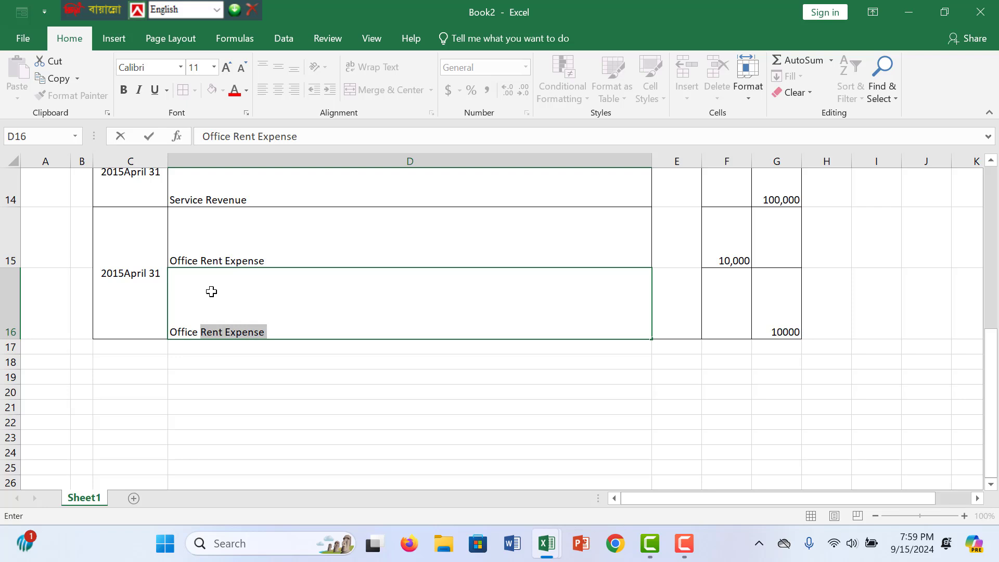
{"action": "type", "text": " rent"}
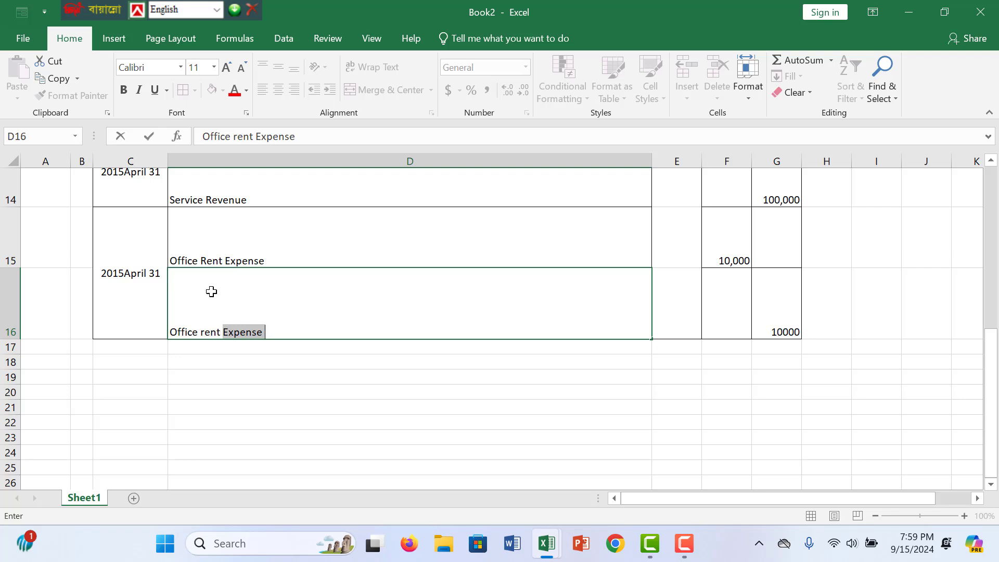
{"action": "left_click", "coordinate": [312, 331]}
{"action": "left_click_drag", "start_coordinate": [268, 330], "coordinate": [219, 328]}
{"action": "key", "text": "BackSpace"}
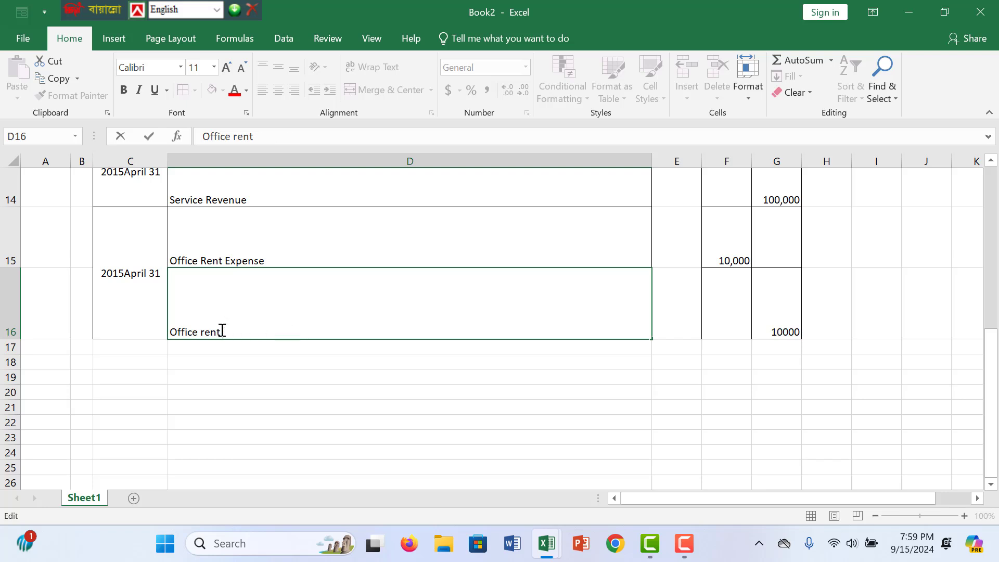
{"action": "type", "text": "Payable"}
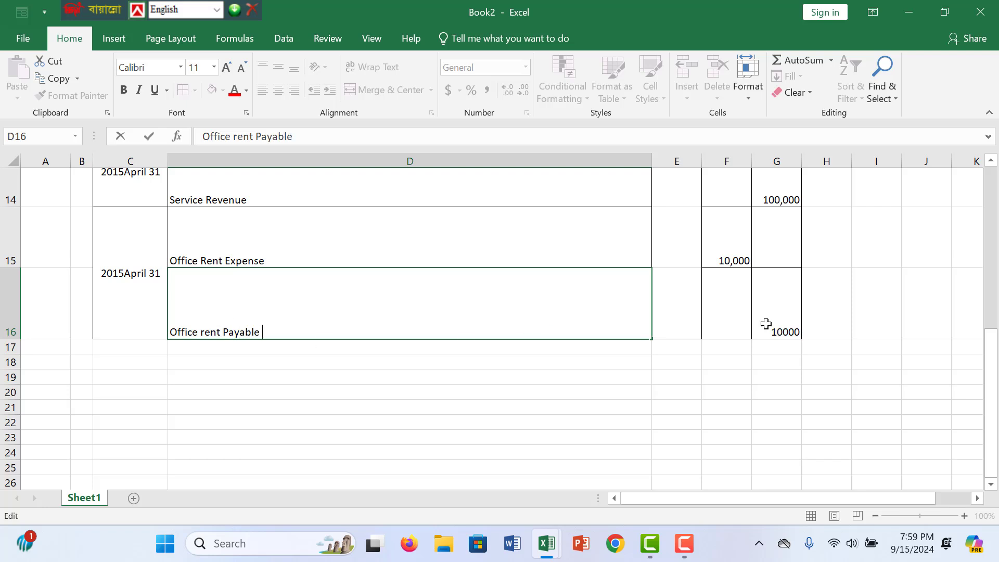
- Check the credit amount formula in G16, and look over the journal entries above it
{"action": "left_click", "coordinate": [780, 331]}
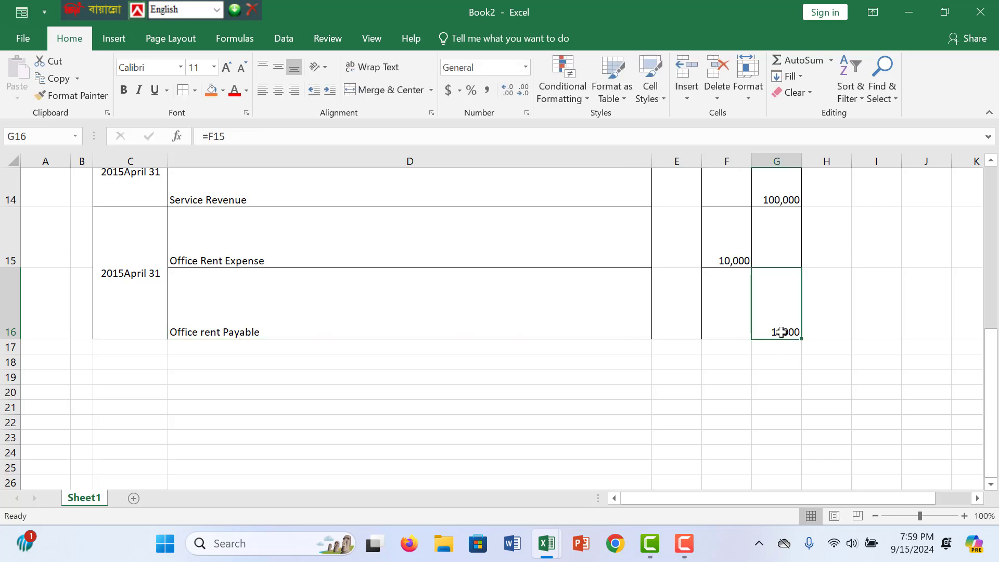
{"action": "double_click", "coordinate": [780, 332]}
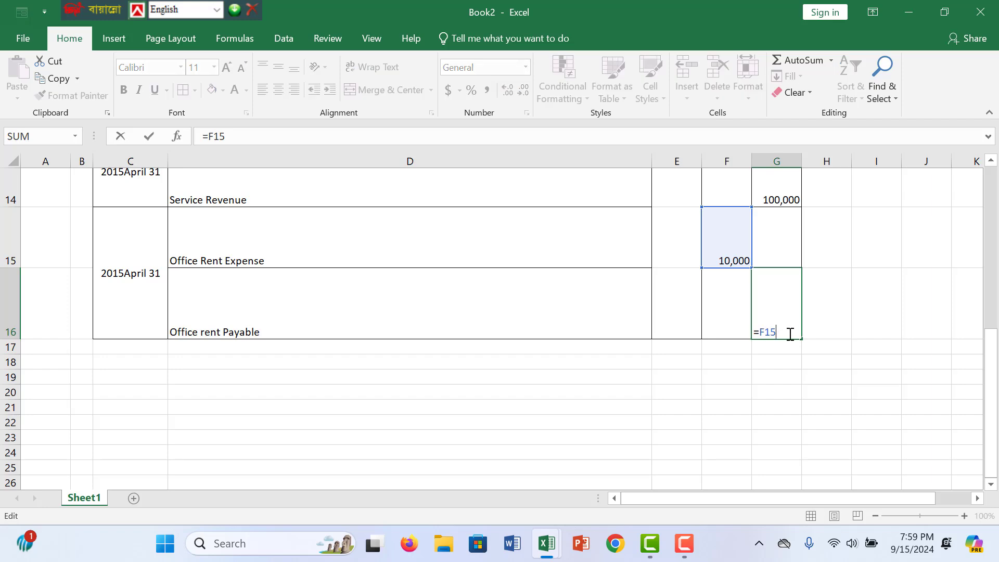
{"action": "key", "text": "Return"}
{"action": "scroll", "coordinate": [688, 444], "scroll_direction": "up", "scroll_amount": 3}
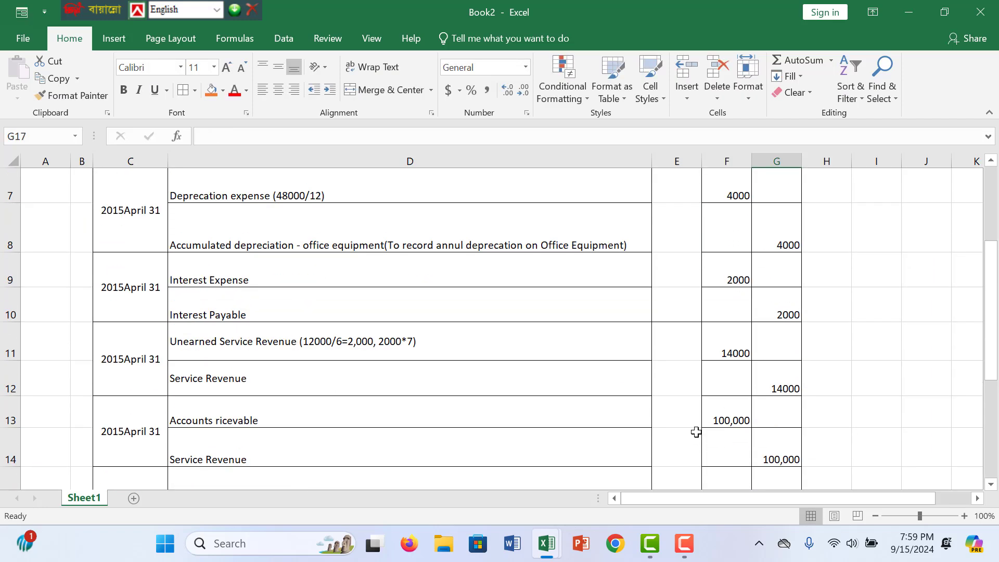
{"action": "scroll", "coordinate": [696, 446], "scroll_direction": "down", "scroll_amount": 1}
{"action": "scroll", "coordinate": [716, 405], "scroll_direction": "up", "scroll_amount": 2}
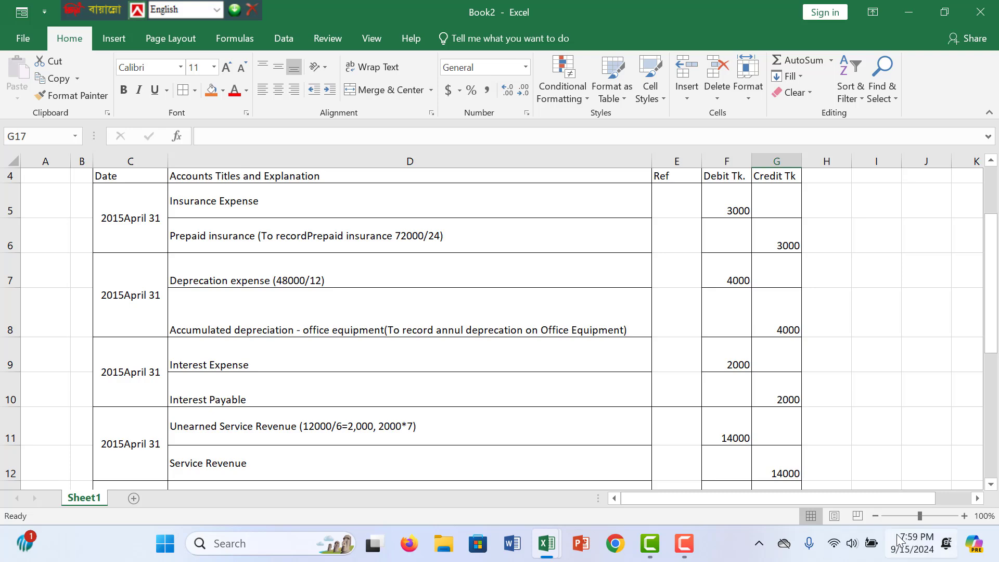
- Zoom the sheet out to 84% and hide its gridlines
{"action": "left_click", "coordinate": [913, 517]}
{"action": "left_click", "coordinate": [431, 362]}
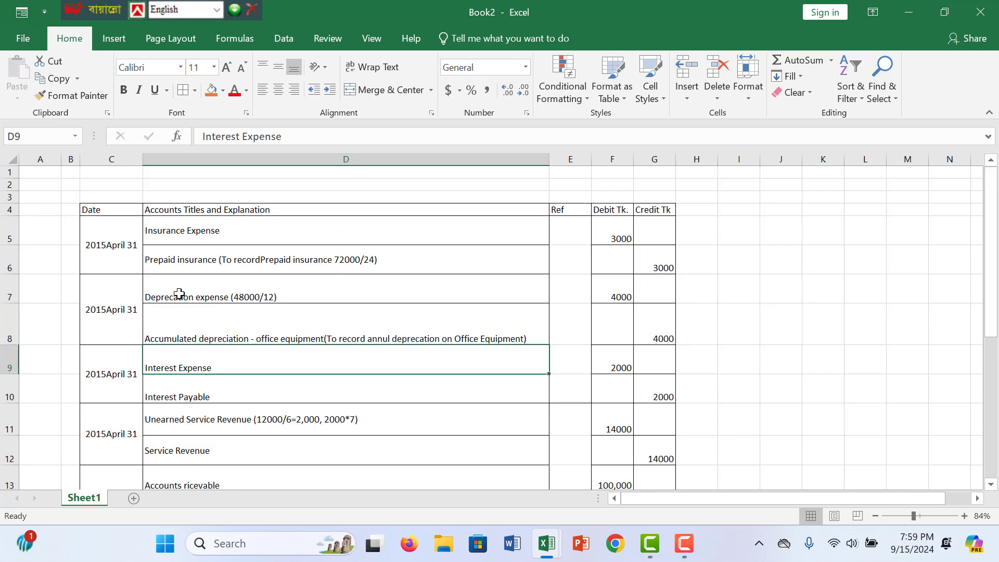
{"action": "left_click", "coordinate": [180, 294]}
{"action": "left_click", "coordinate": [371, 38]}
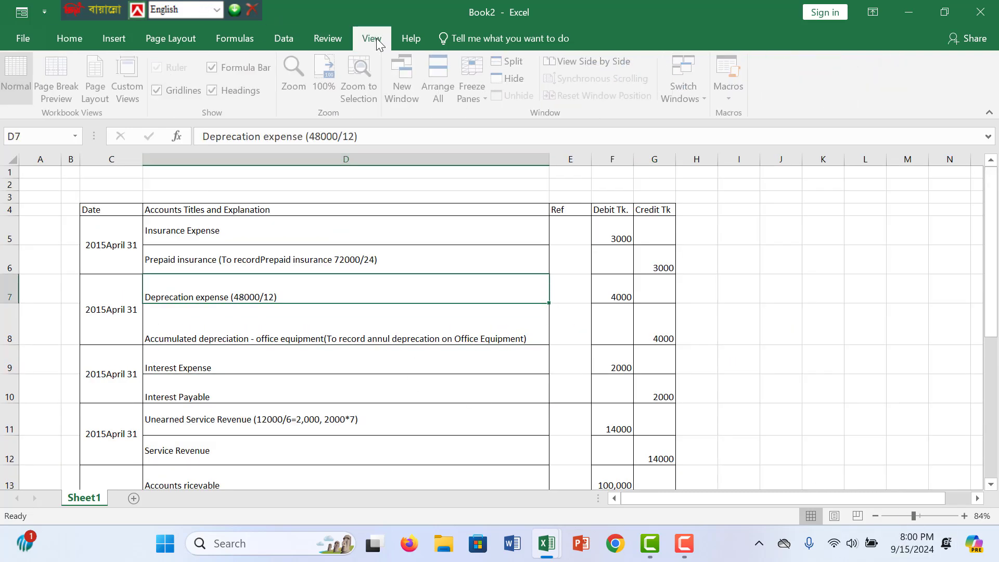
{"action": "left_click", "coordinate": [179, 90]}
- Fill the Accounts Titles and Explanation header cell D4 with grey
{"action": "left_click", "coordinate": [154, 211]}
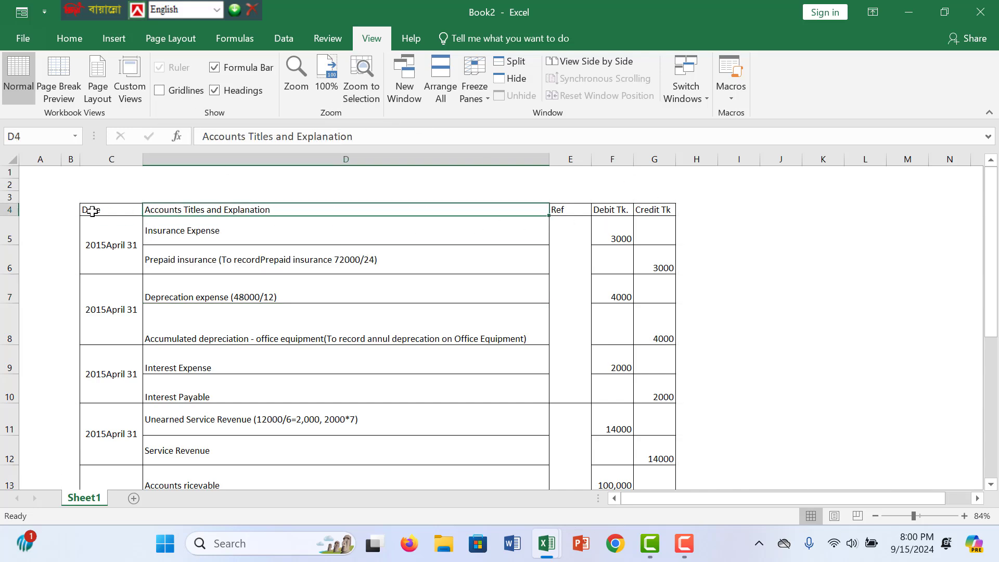
{"action": "left_click", "coordinate": [68, 39]}
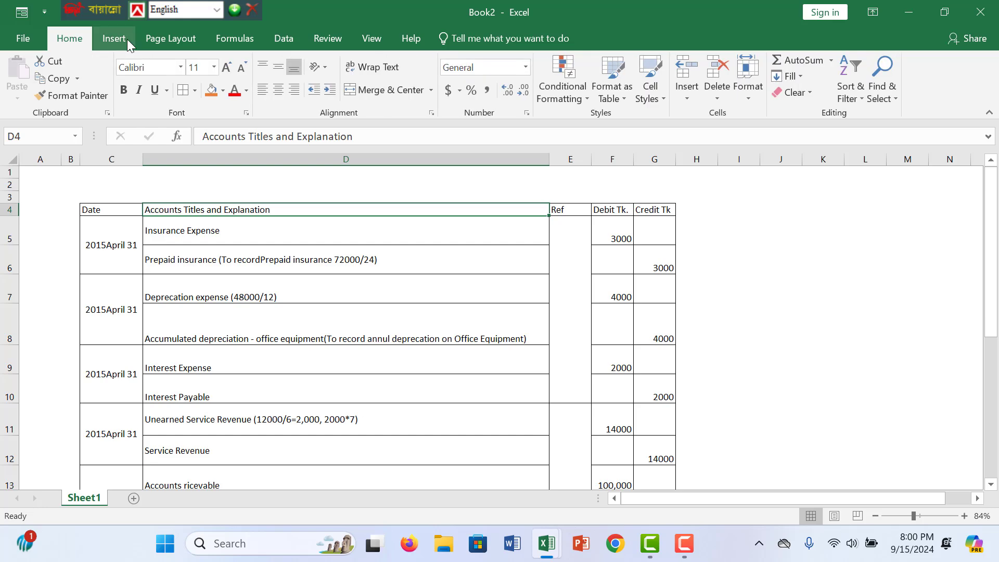
{"action": "left_click", "coordinate": [126, 39]}
{"action": "left_click", "coordinate": [85, 42]}
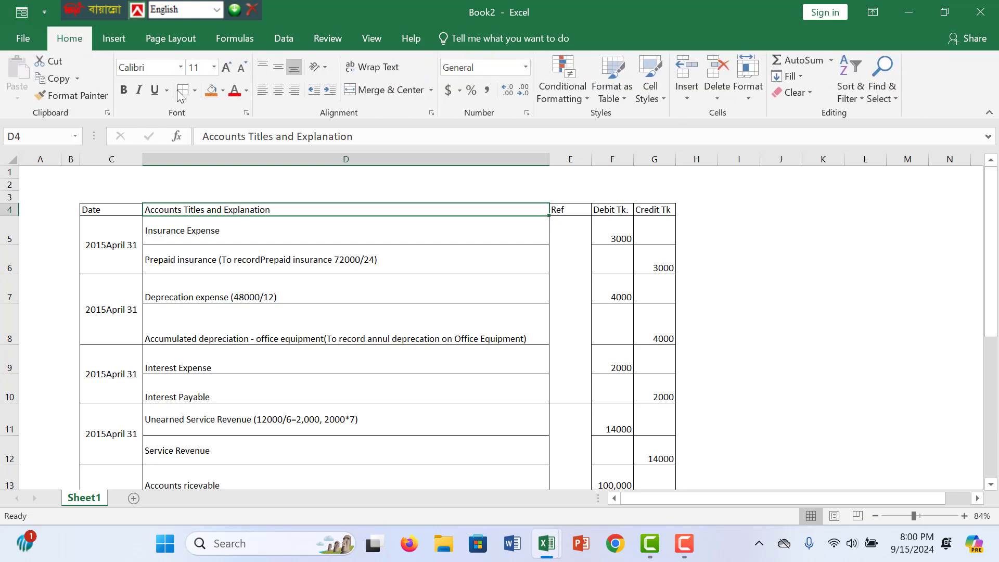
{"action": "left_click", "coordinate": [222, 91]}
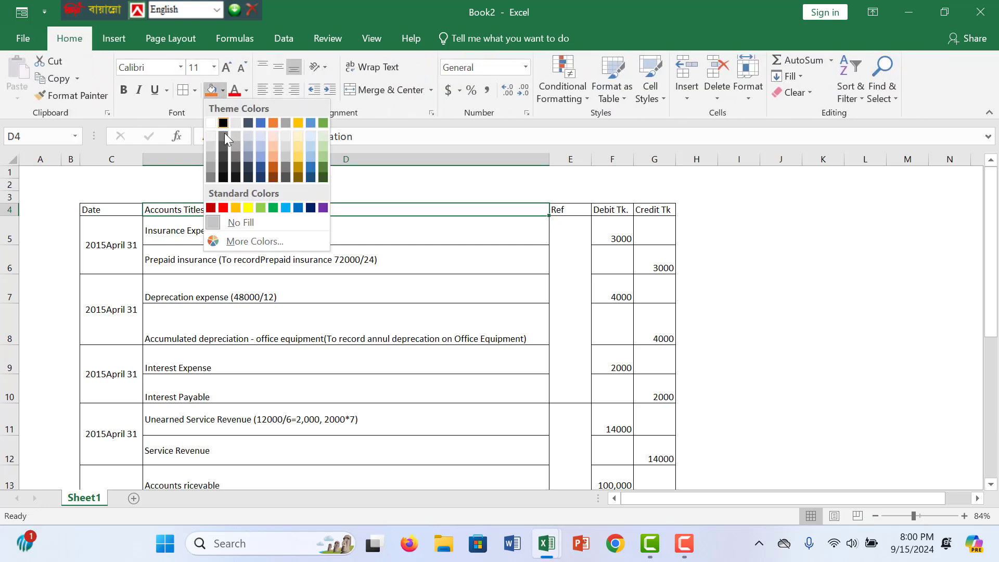
{"action": "left_click", "coordinate": [248, 148]}
- Fill the Date header cell C4 with blue
{"action": "left_click", "coordinate": [127, 209]}
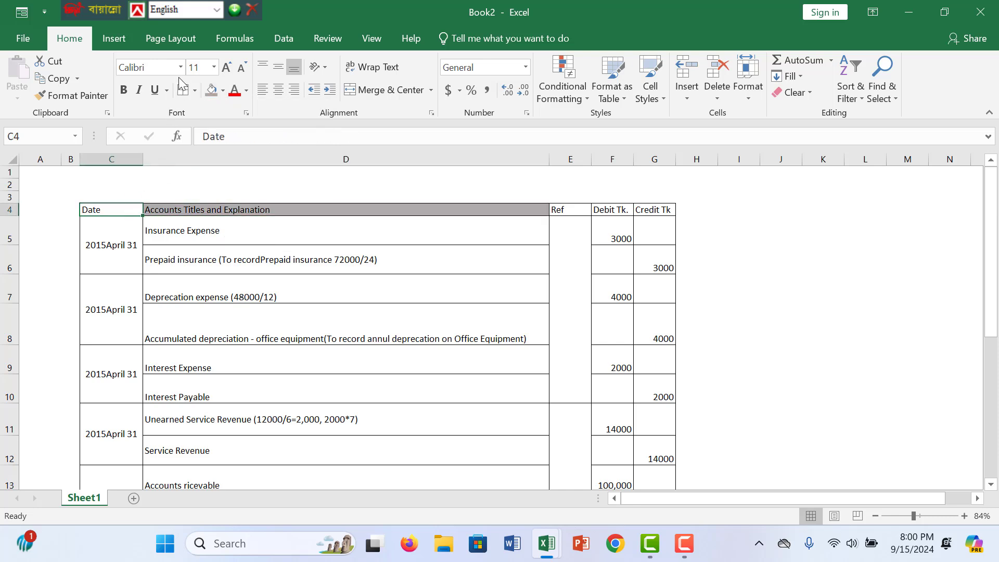
{"action": "left_click", "coordinate": [220, 93]}
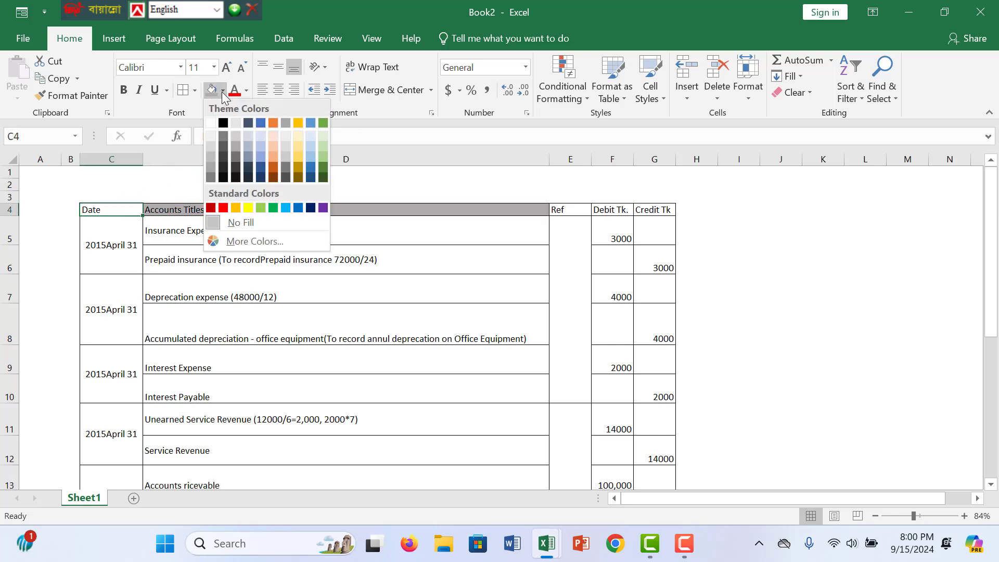
{"action": "left_click", "coordinate": [260, 123]}
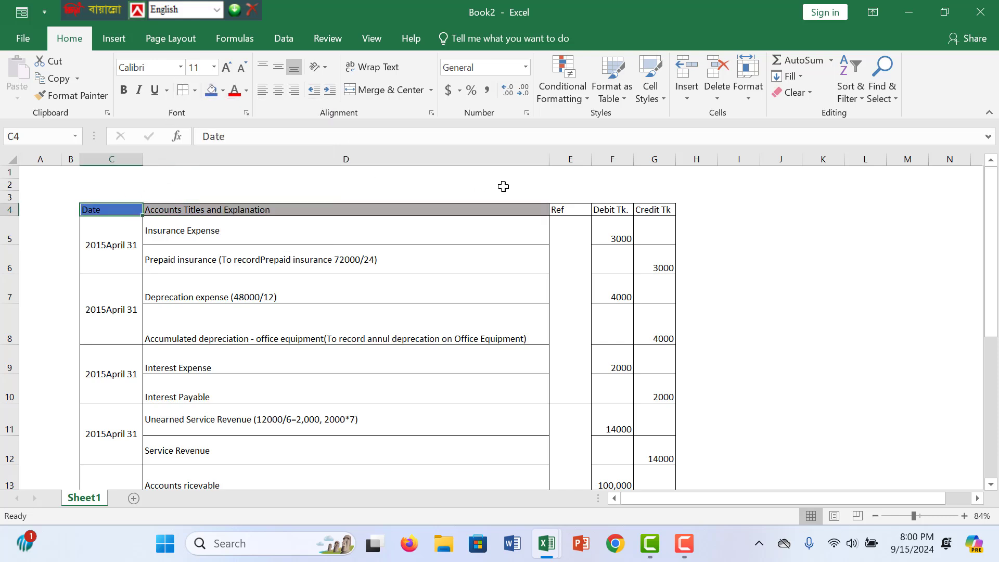
- Fill the Ref header cell E4 with green and the Debit Tk. header cell F4 with gold
{"action": "left_click", "coordinate": [569, 214]}
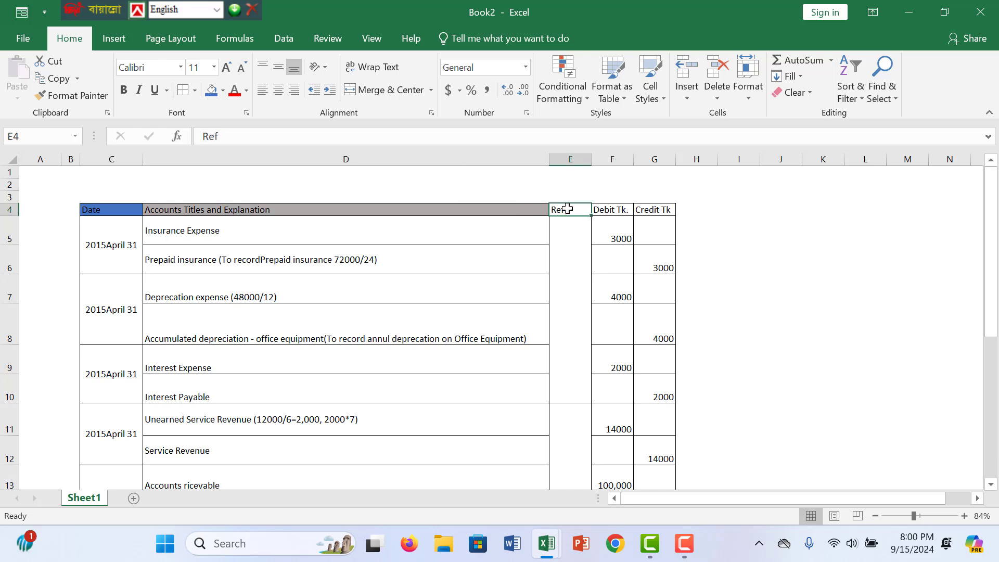
{"action": "left_click", "coordinate": [222, 96]}
{"action": "left_click", "coordinate": [321, 125]}
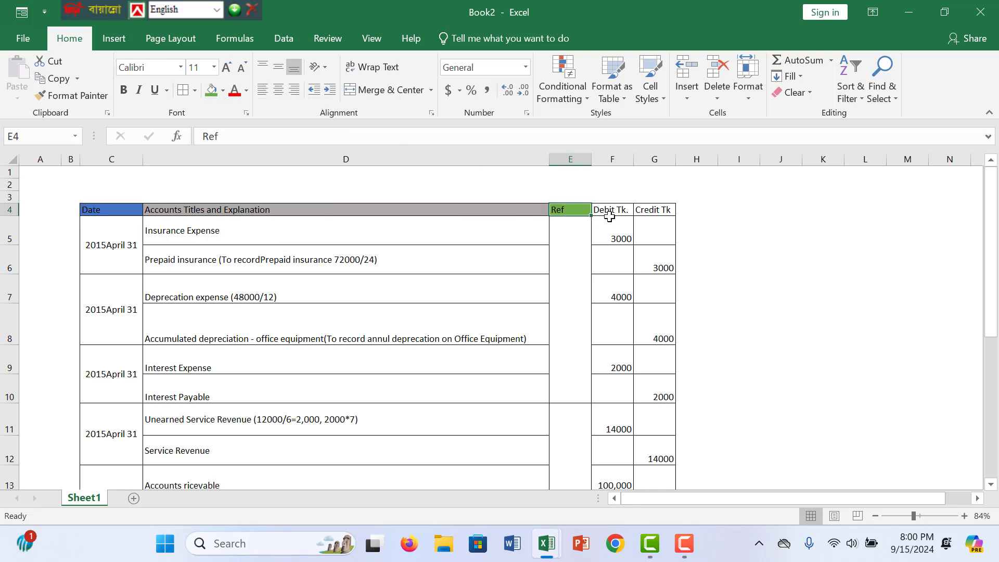
{"action": "left_click", "coordinate": [607, 213]}
{"action": "left_click", "coordinate": [223, 90]}
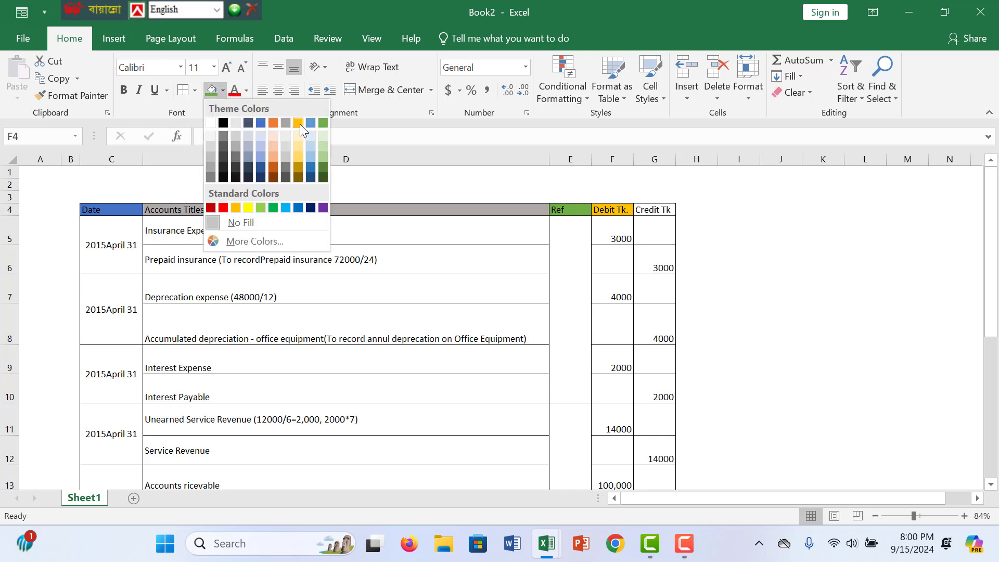
{"action": "left_click", "coordinate": [299, 124]}
- Fill the Credit Tk header cell G4 with dark grey
{"action": "left_click", "coordinate": [658, 209]}
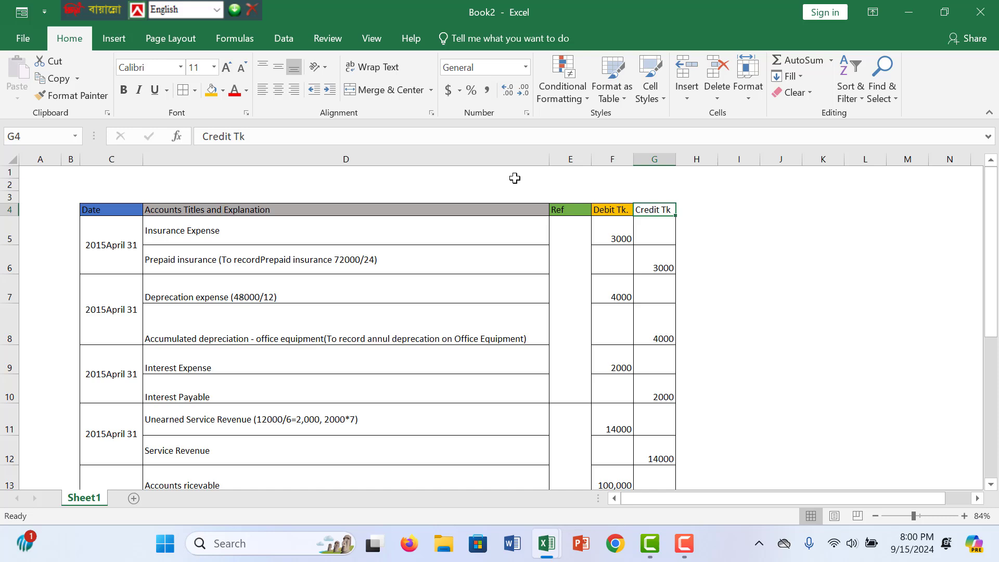
{"action": "left_click", "coordinate": [223, 91]}
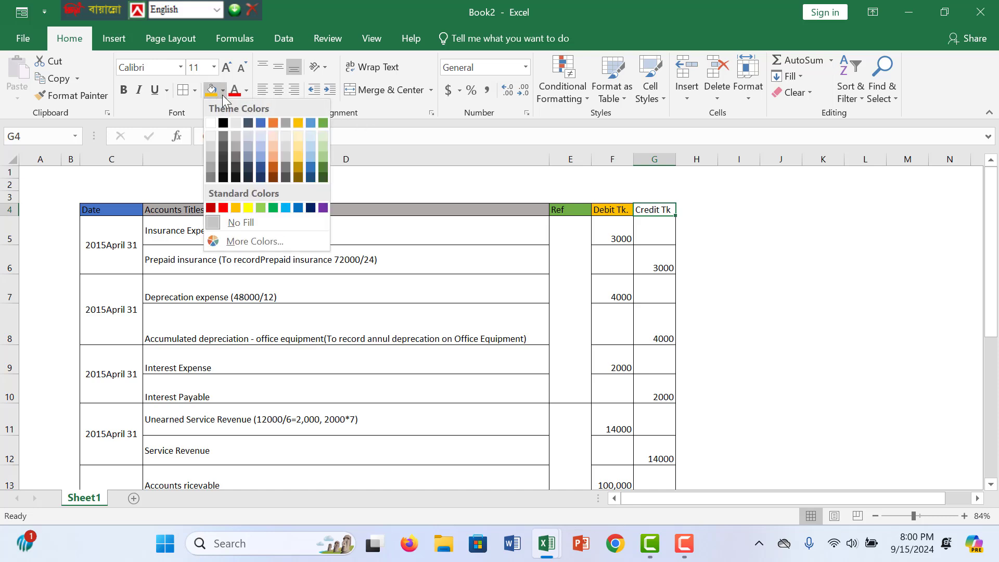
{"action": "left_click", "coordinate": [236, 154]}
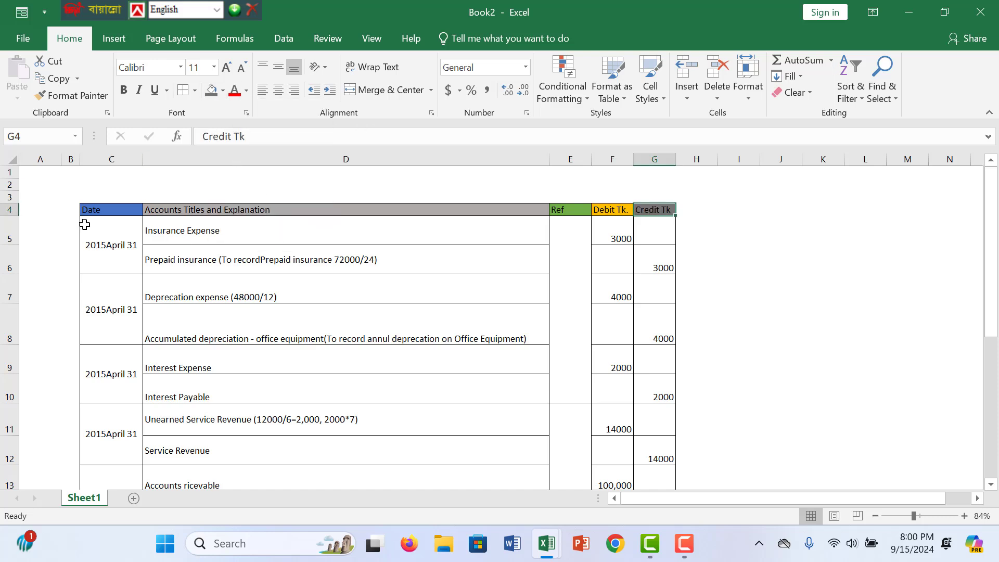
- Format header row C4:G4 as bold, size 12 with white text, and widen column G to fit its Credit Tk header
{"action": "left_click_drag", "start_coordinate": [98, 210], "coordinate": [651, 208]}
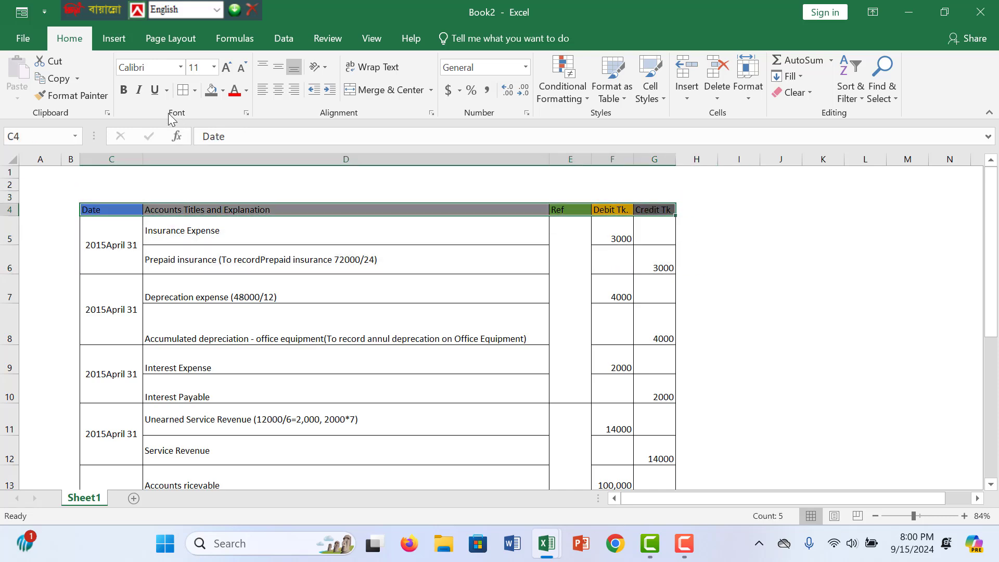
{"action": "left_click", "coordinate": [124, 90]}
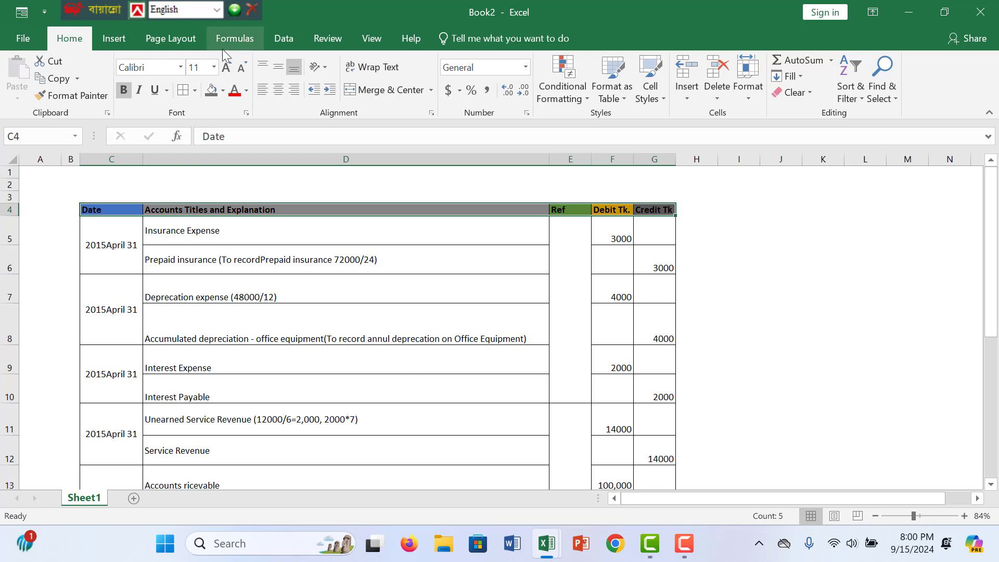
{"action": "left_click", "coordinate": [226, 67]}
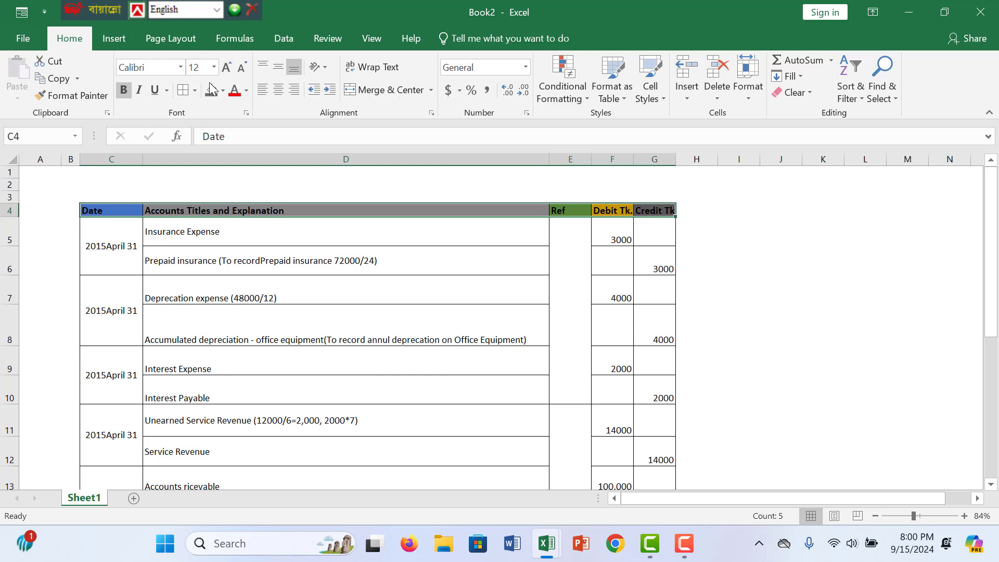
{"action": "left_click", "coordinate": [247, 92]}
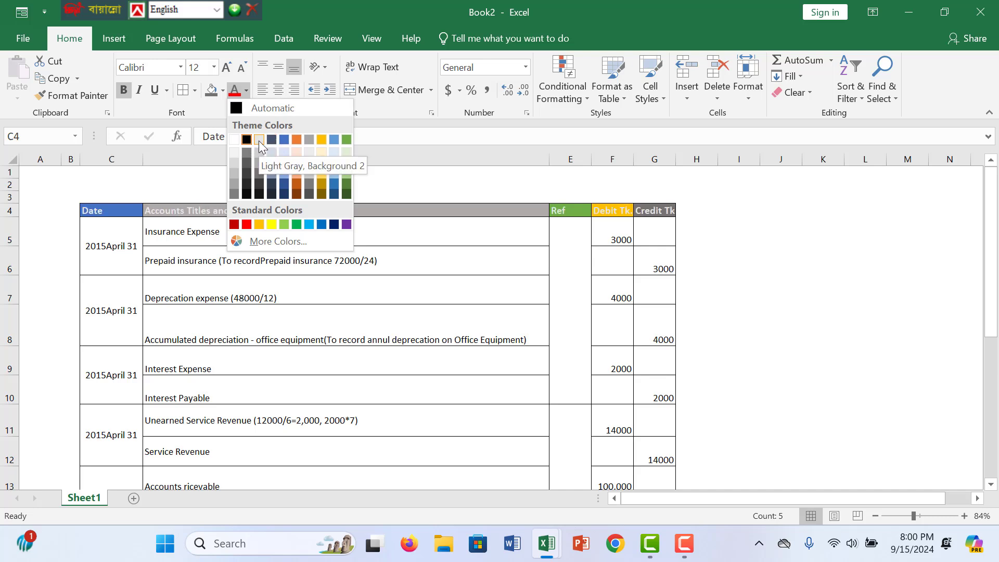
{"action": "left_click", "coordinate": [234, 140]}
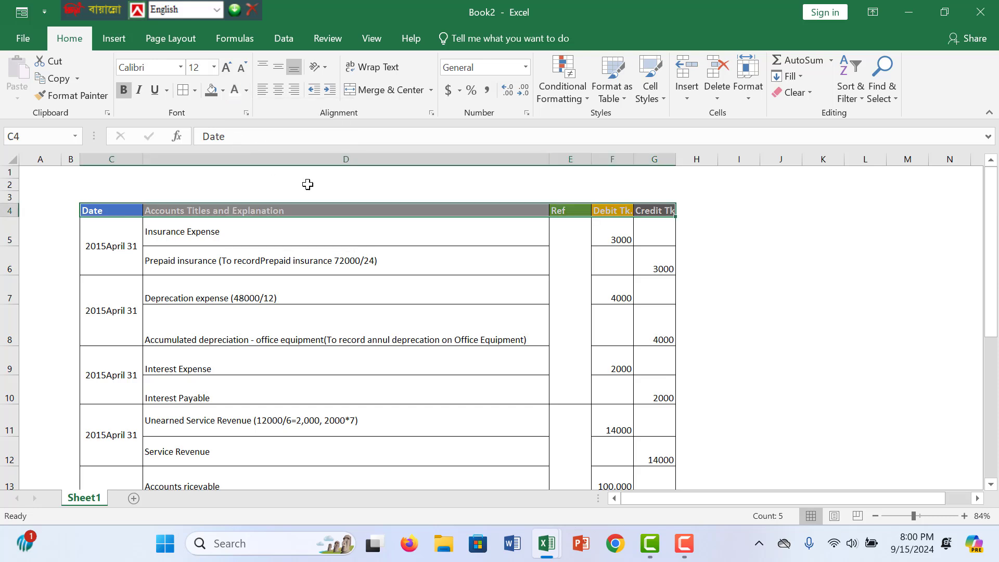
{"action": "left_click_drag", "start_coordinate": [675, 162], "coordinate": [697, 162]}
- Make all the journal entries in C5:G16 bold
{"action": "left_click", "coordinate": [109, 232]}
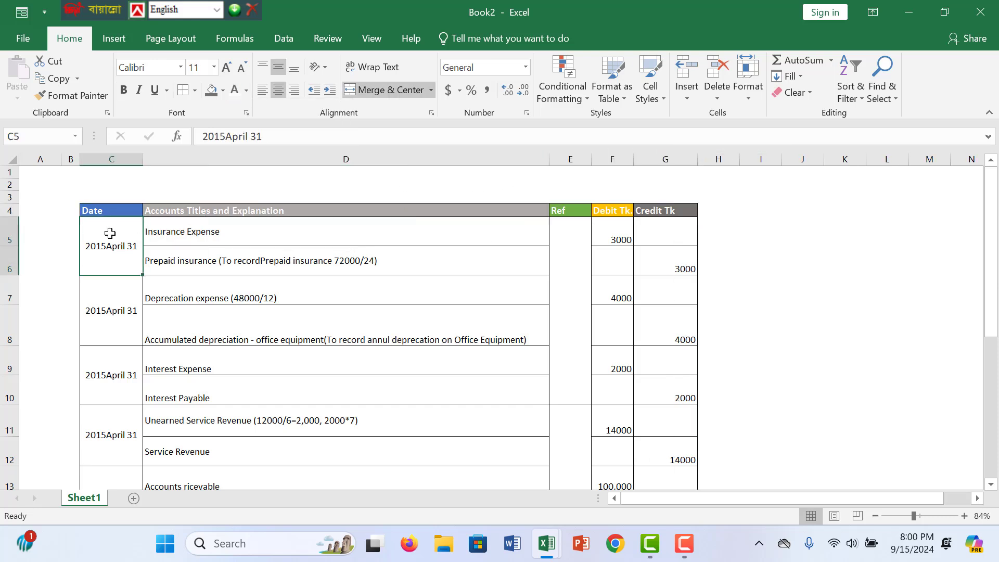
{"action": "left_click", "coordinate": [229, 266]}
{"action": "left_click", "coordinate": [168, 237]}
{"action": "left_click_drag", "start_coordinate": [100, 234], "coordinate": [660, 437]}
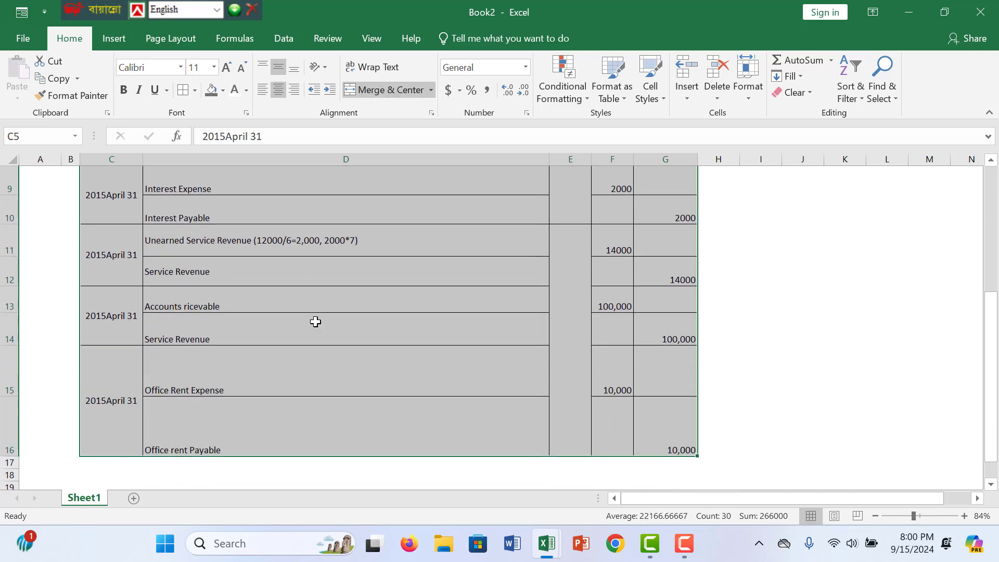
{"action": "left_click", "coordinate": [124, 89]}
{"action": "scroll", "coordinate": [757, 301], "scroll_direction": "up", "scroll_amount": 3}
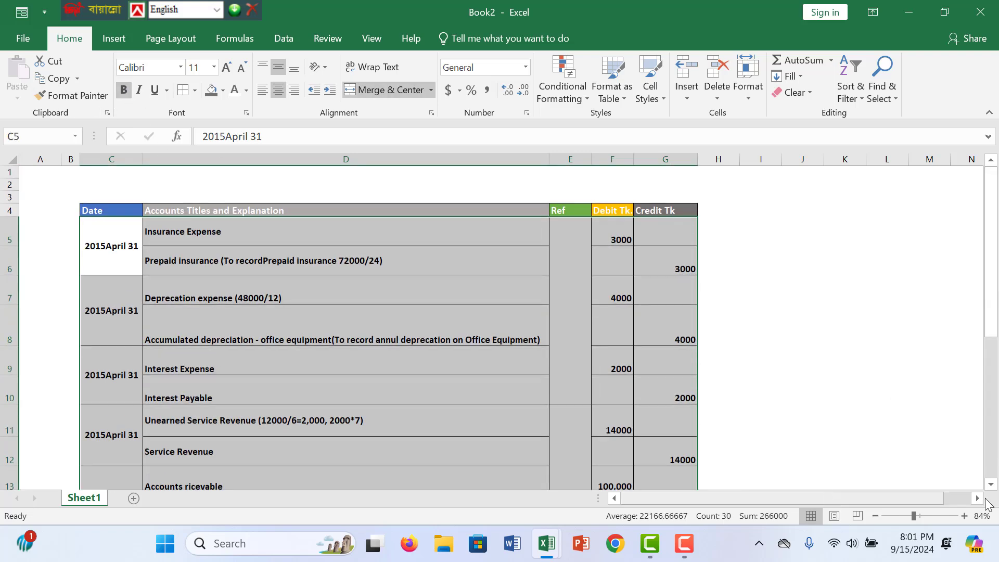
{"action": "left_click_drag", "start_coordinate": [915, 518], "coordinate": [904, 518]}
{"action": "left_click", "coordinate": [627, 424]}
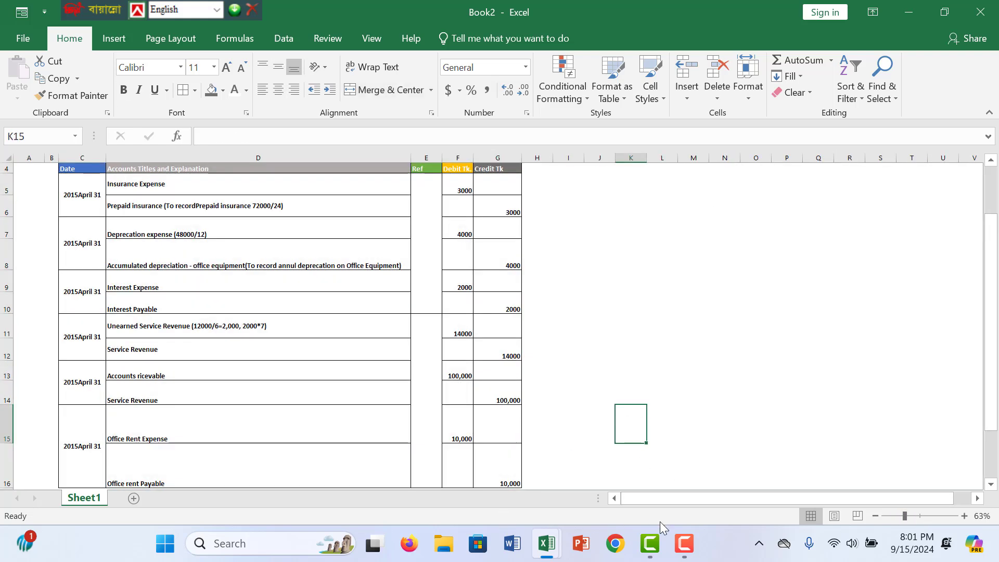
- Review the company balances and the six adjustment notes in Book1, and return to the journal table in Book2
{"action": "mouse_move", "coordinate": [550, 545]}
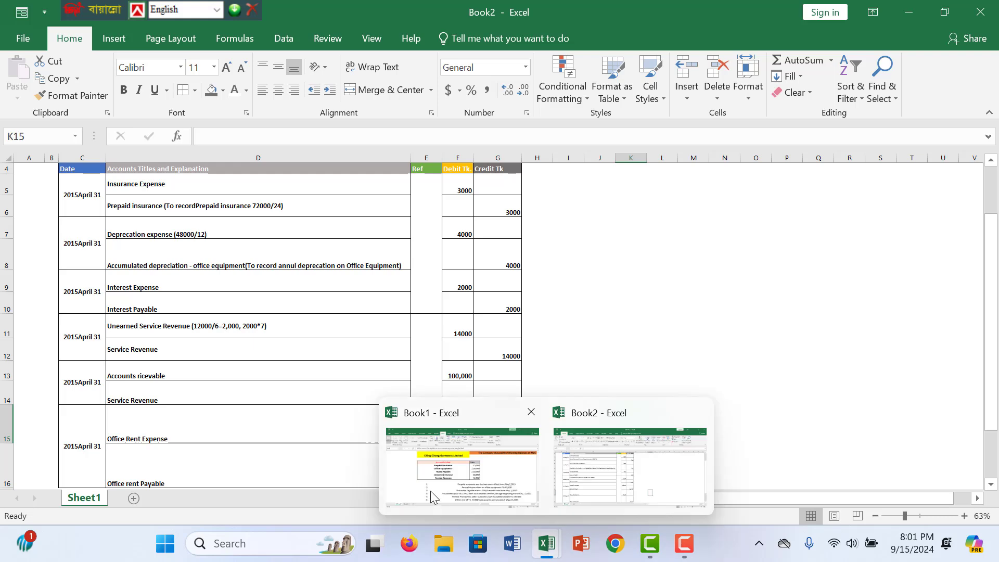
{"action": "left_click", "coordinate": [431, 492]}
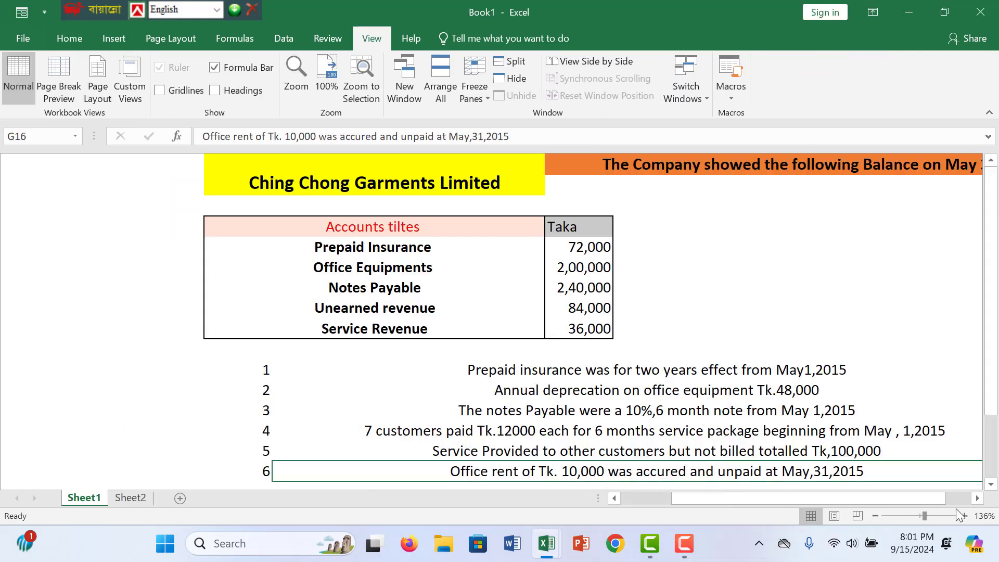
{"action": "left_click_drag", "start_coordinate": [922, 513], "coordinate": [918, 512]}
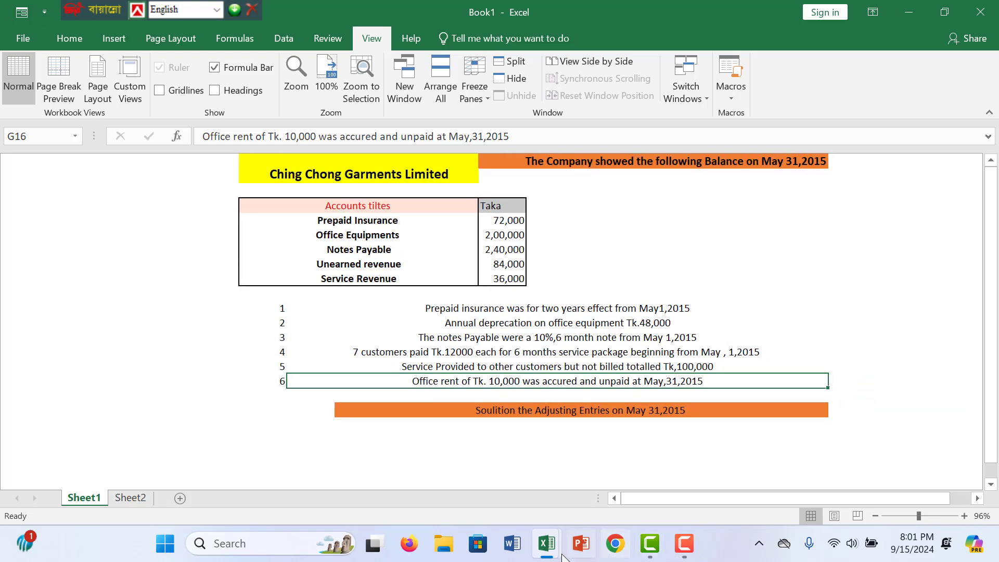
{"action": "mouse_move", "coordinate": [562, 556]}
{"action": "left_click", "coordinate": [583, 492]}
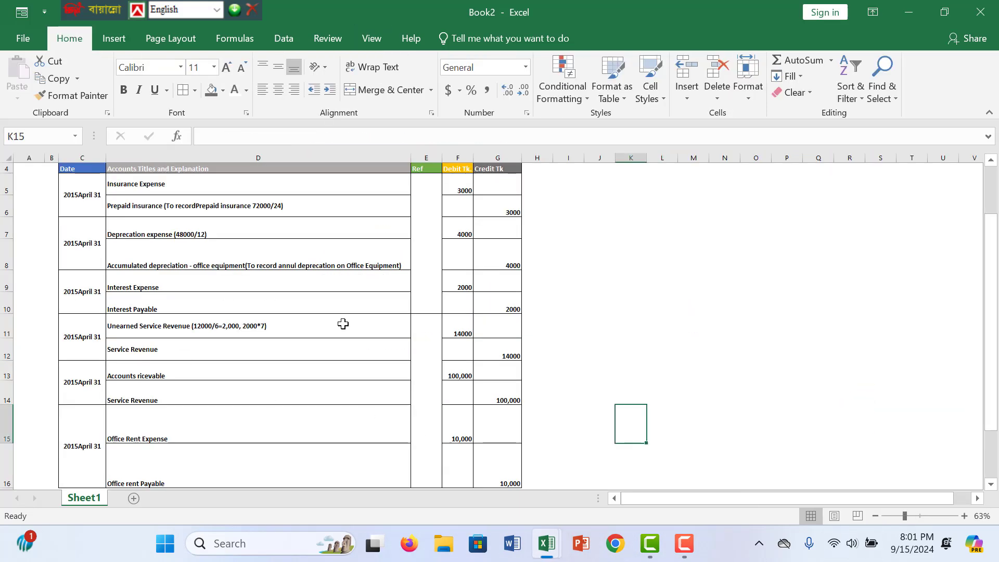